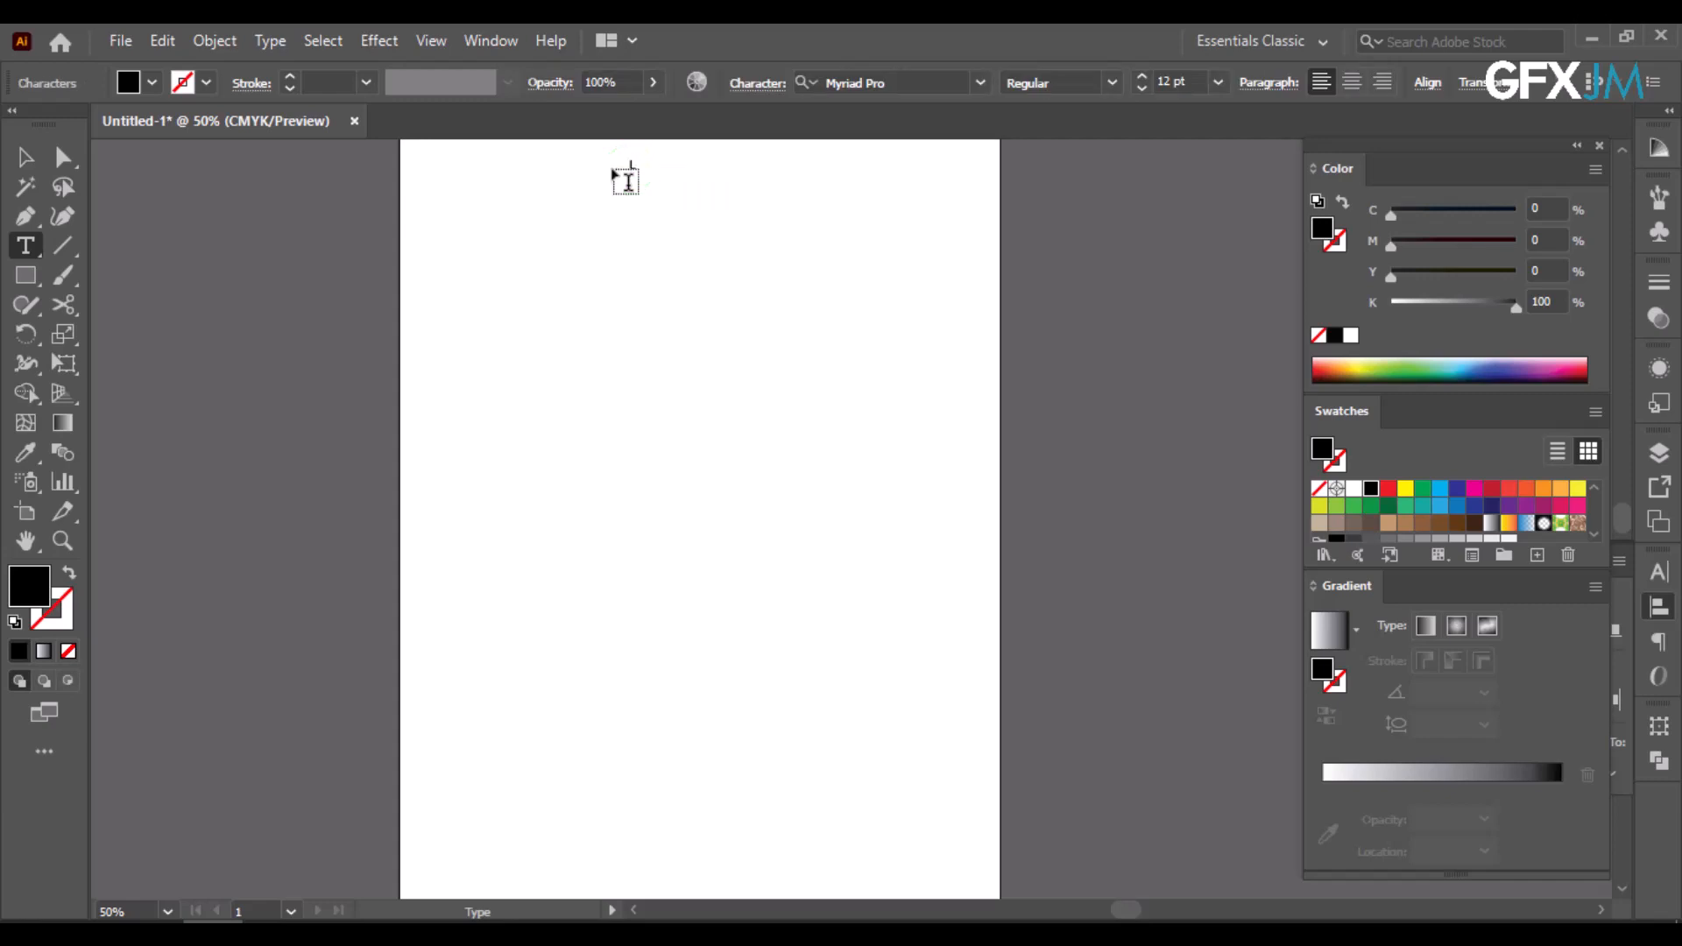
- Enlarge the letter L text to about 109 pt and position it near the upper centre of the artboard
left_click(24, 156)
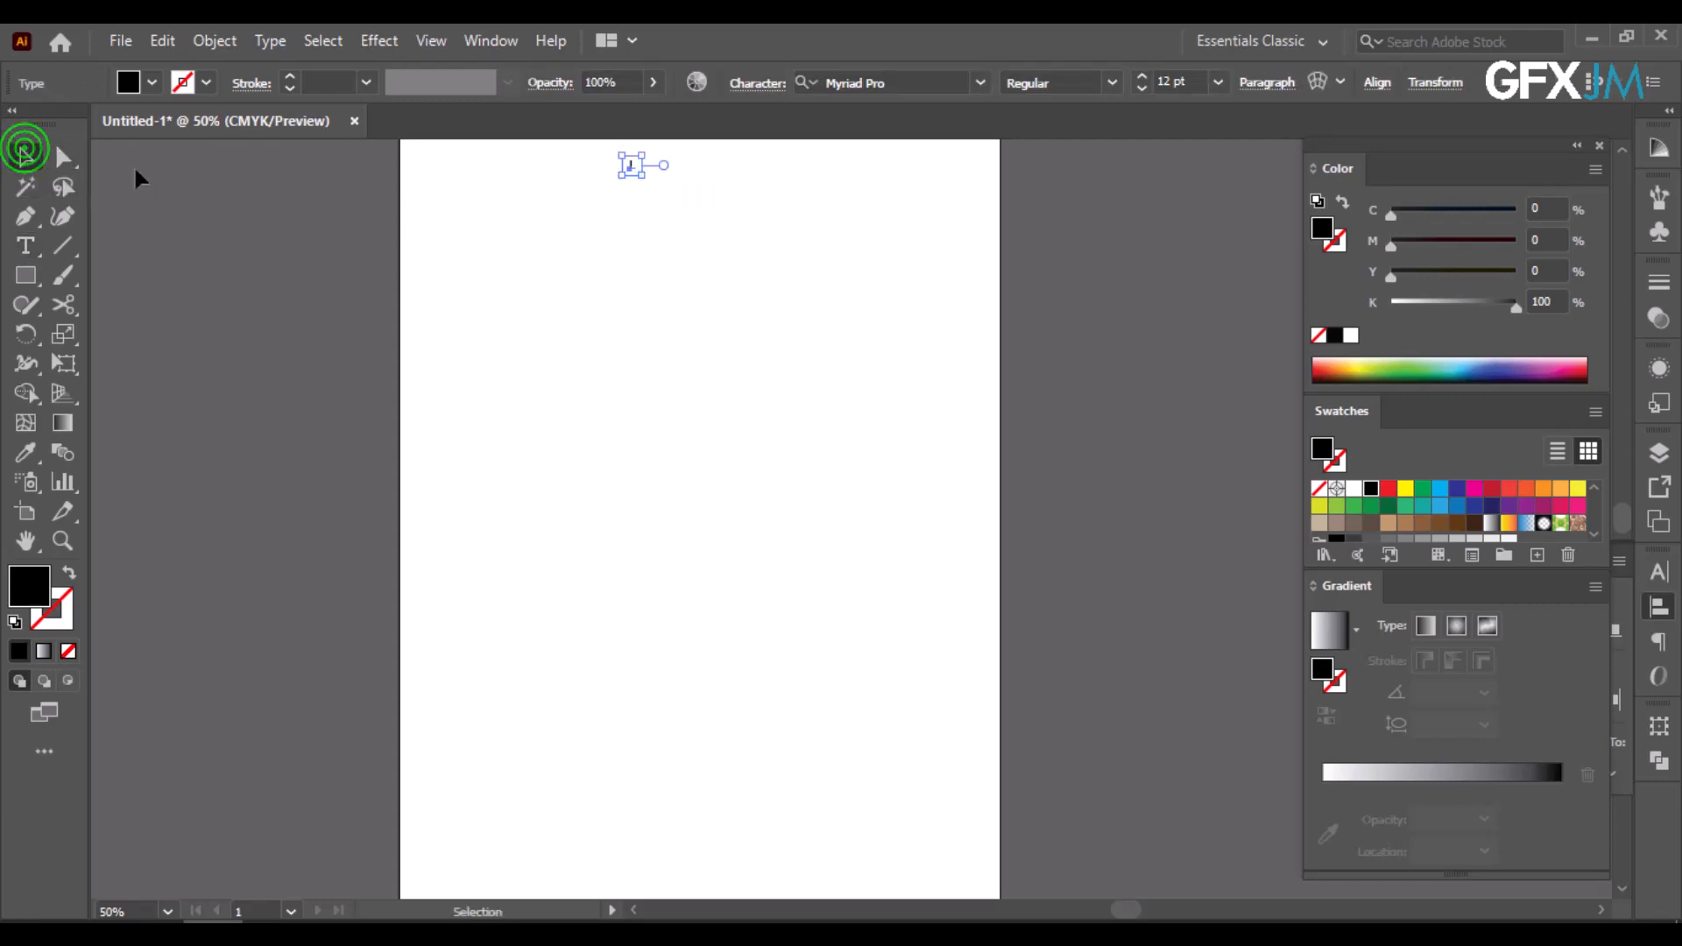
left_click_drag(651, 178, 837, 334)
left_click_drag(646, 258, 687, 232)
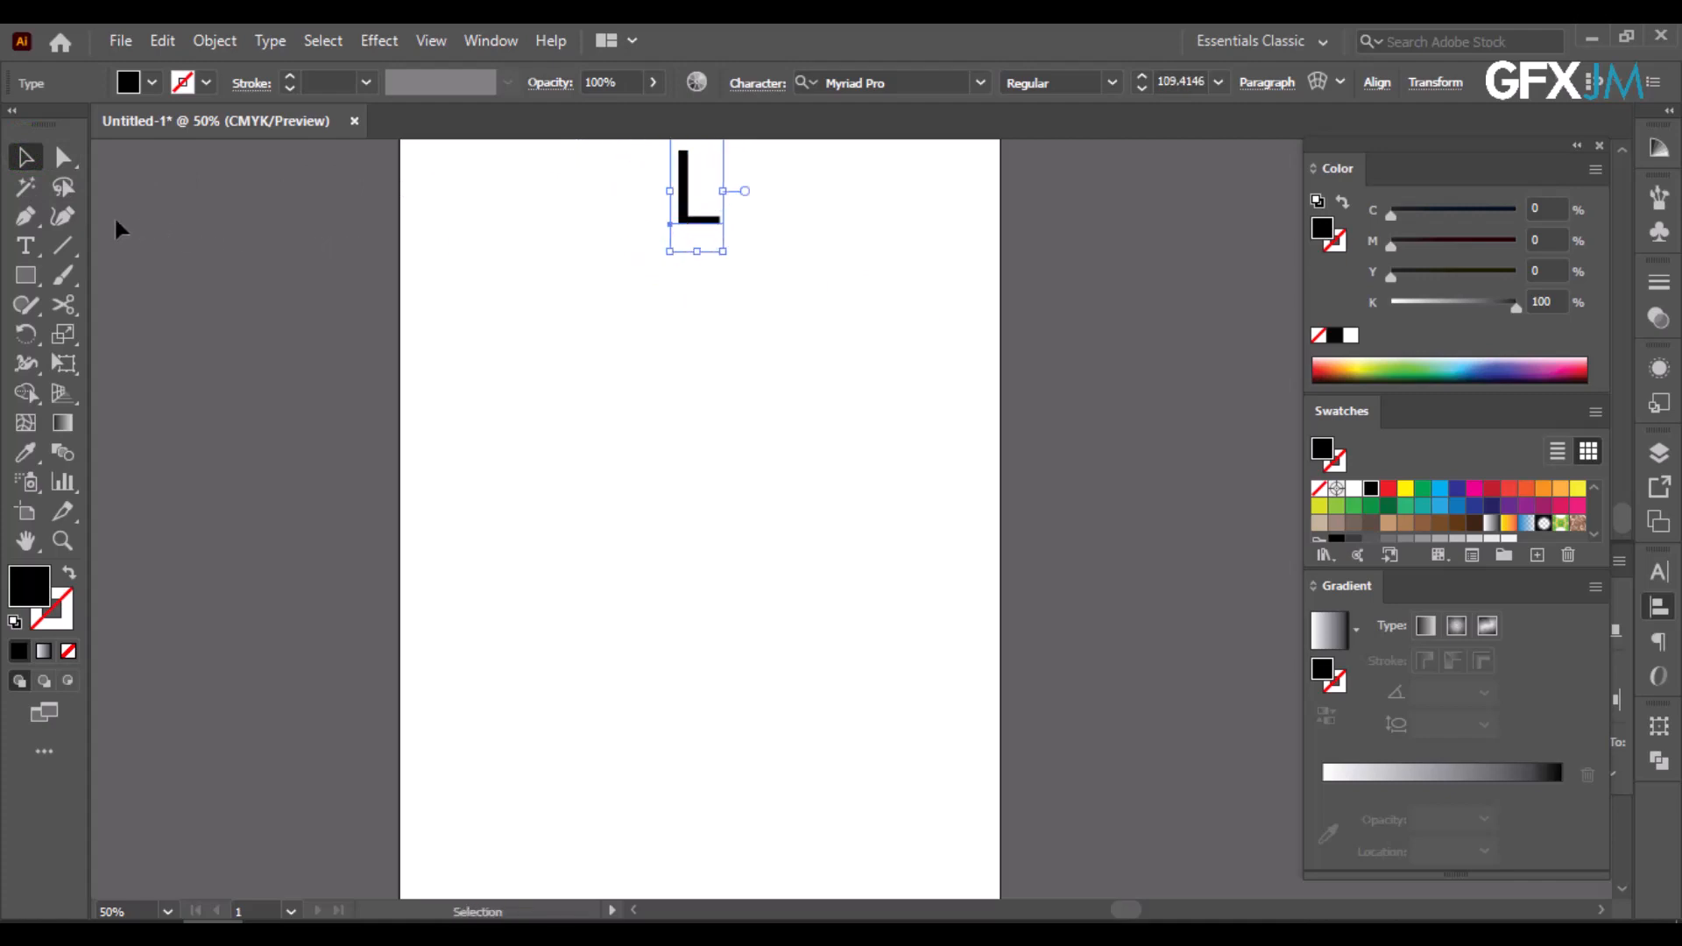
- Draw a straight vertical path about 253 pt long below the letter L with the Pen tool
left_click(32, 219)
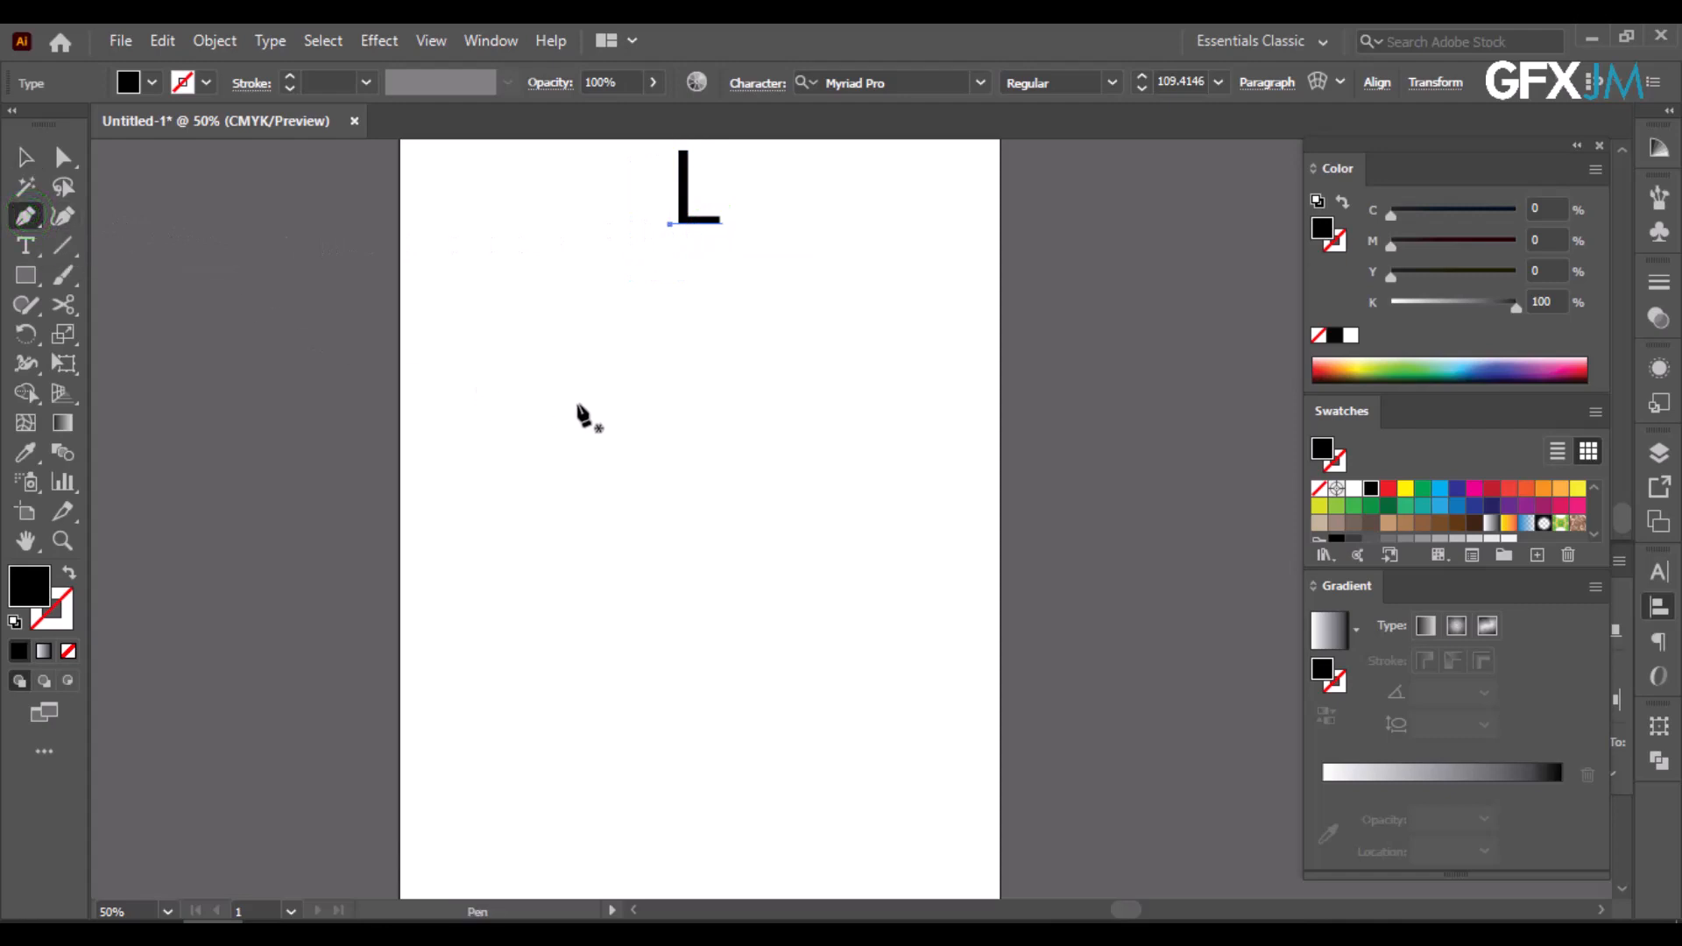
left_click(671, 404)
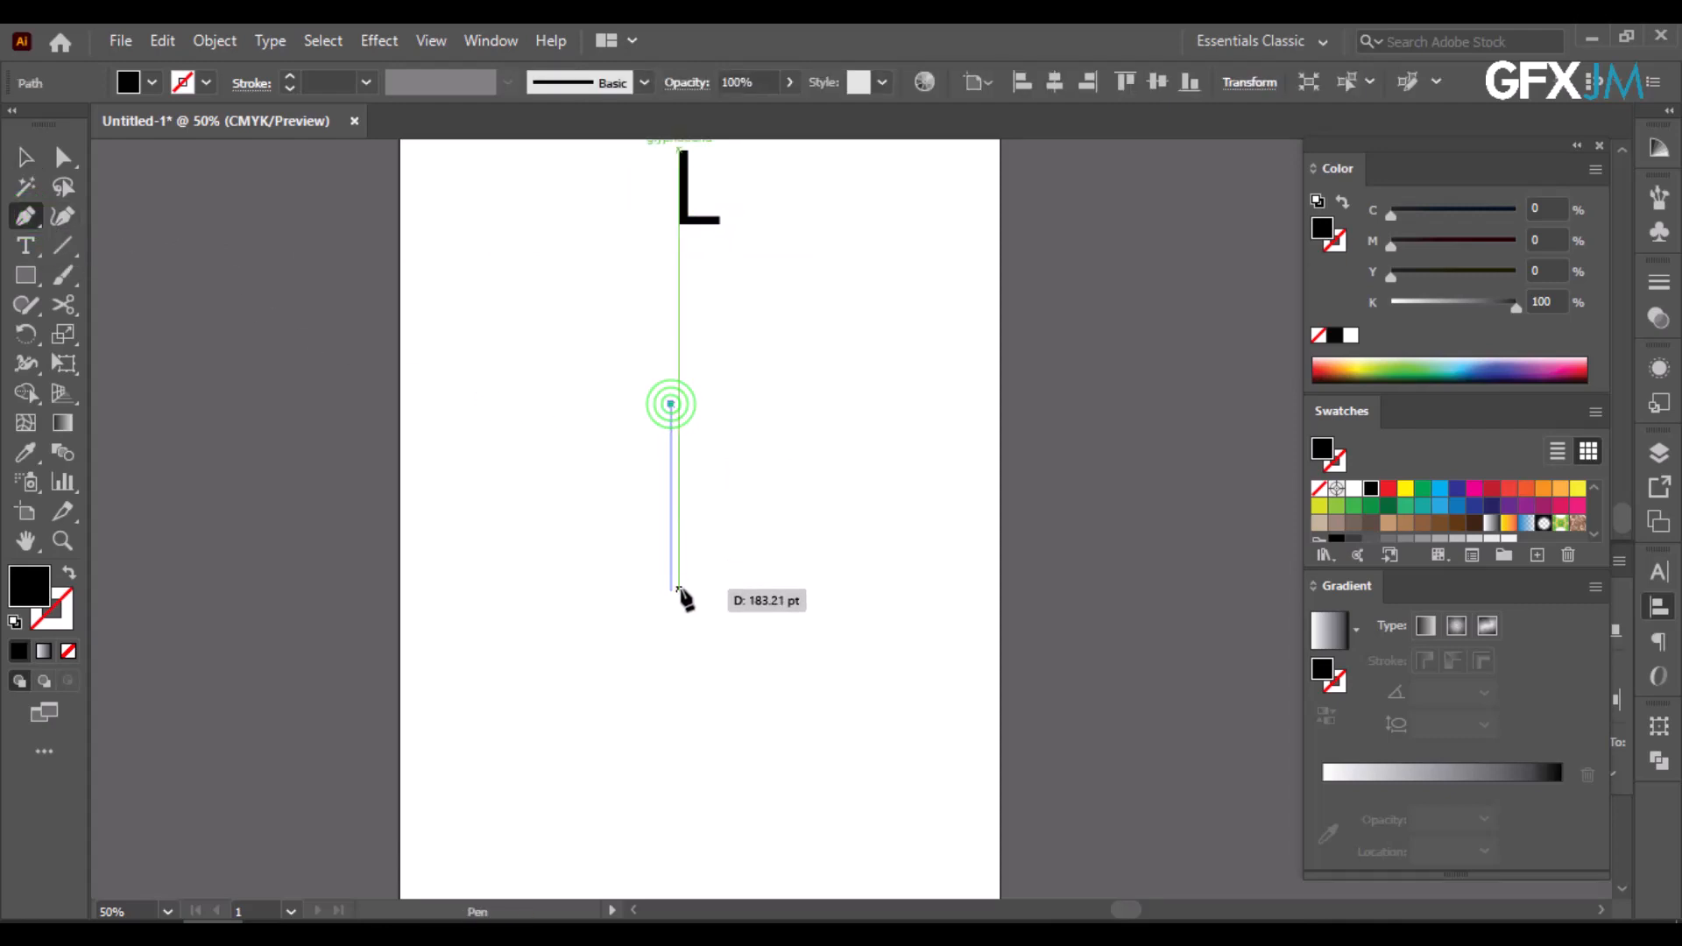
left_click(673, 658)
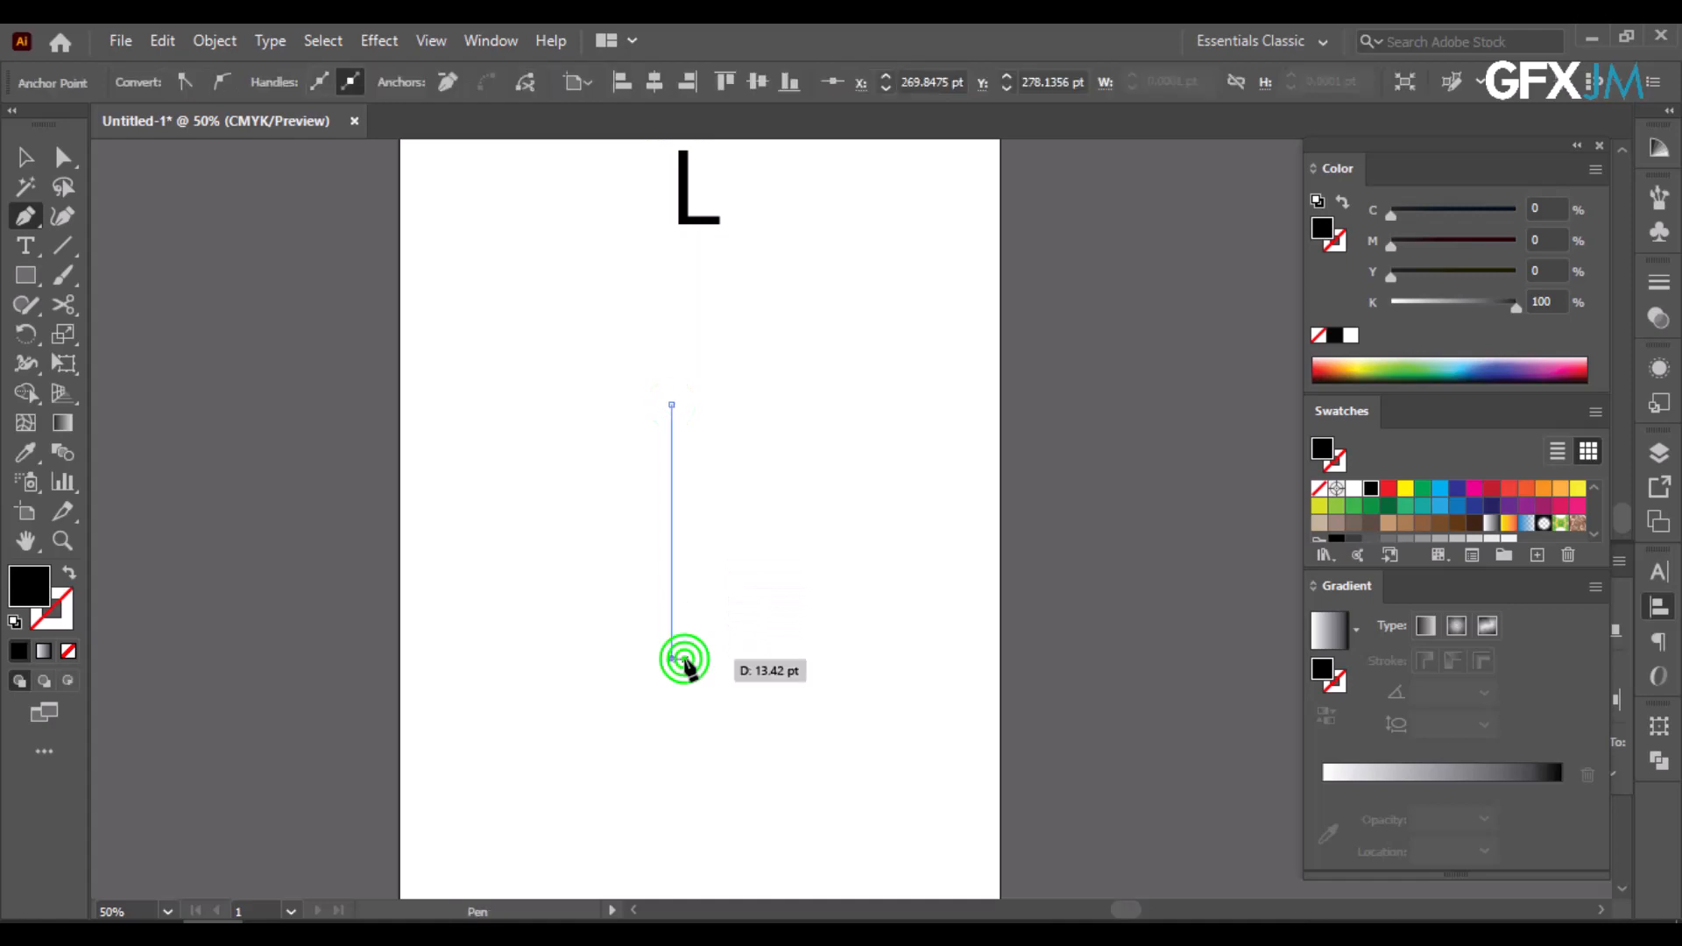
- Set the vertical path's stroke weight to 70 pt
left_click(24, 157)
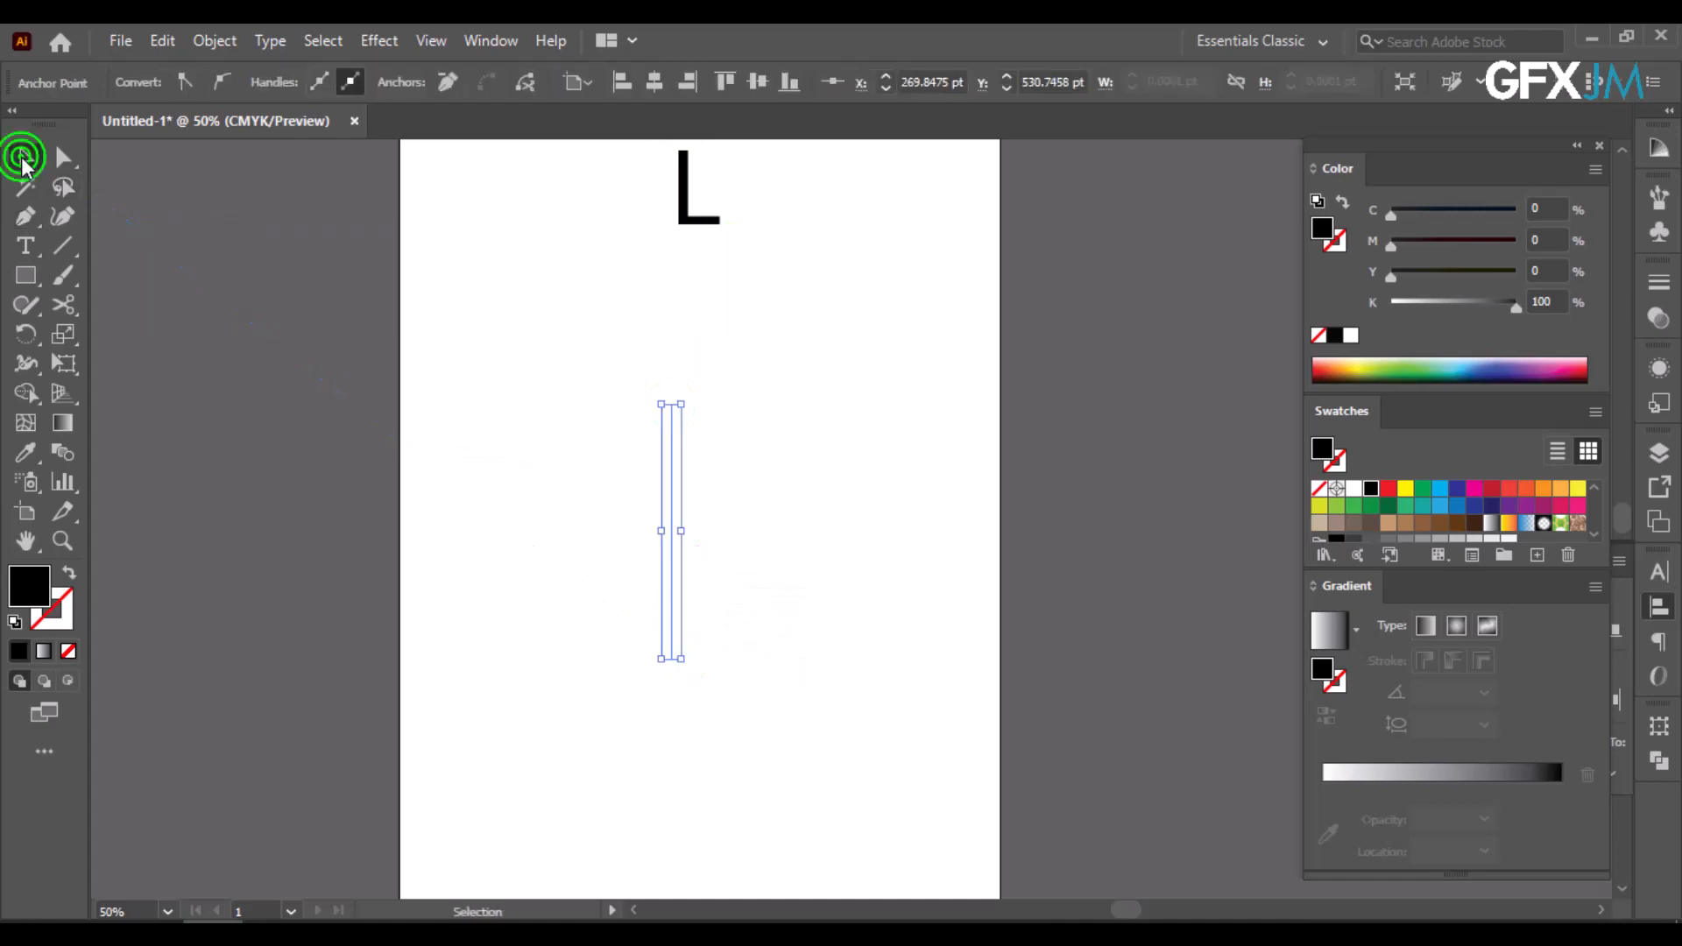
left_click(671, 498)
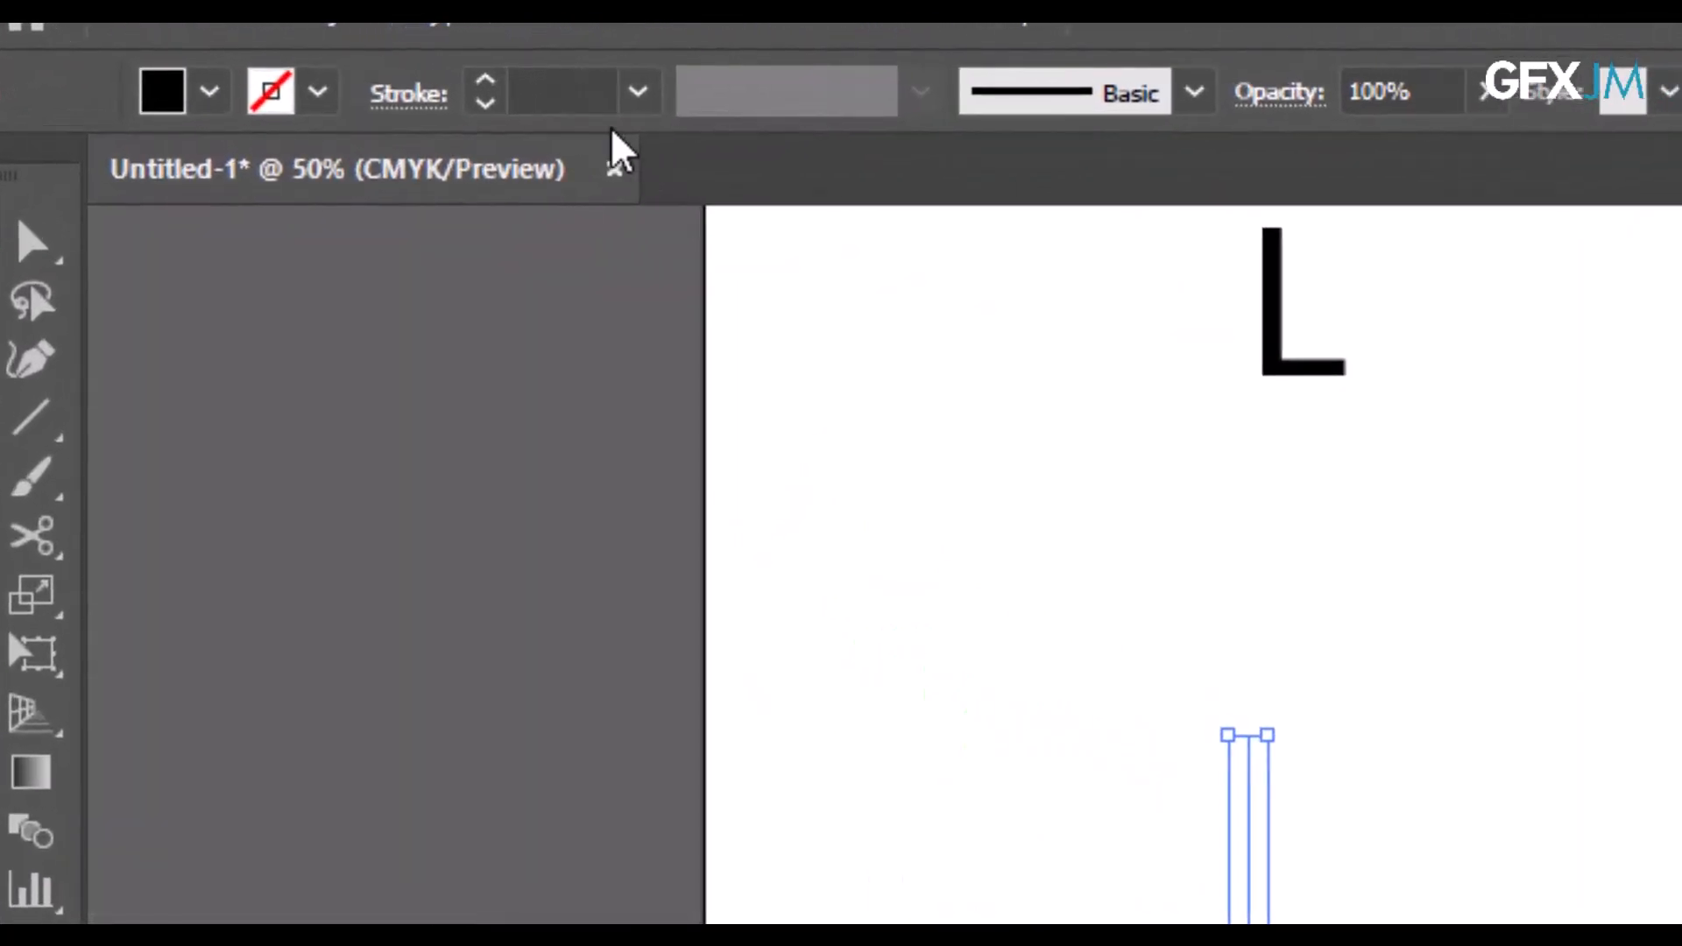
left_click(556, 90)
type("17")
key("Return")
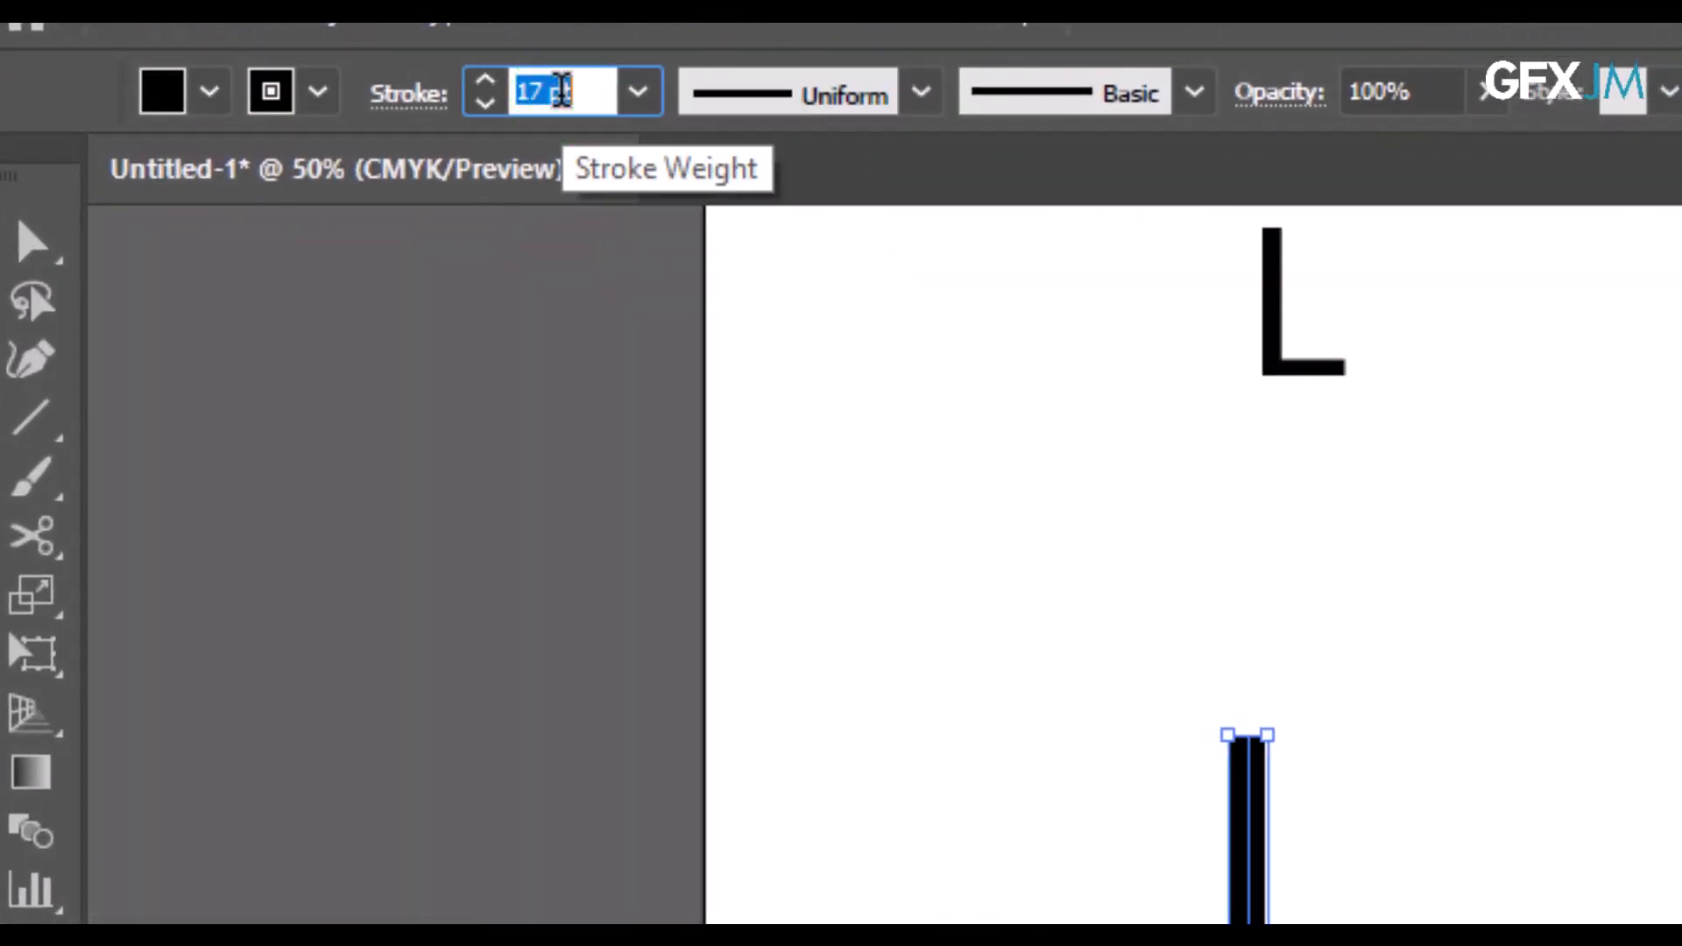
type("39")
key("Return")
key("Up")
key("Up")
key("Up")
key("Up")
key("Up")
key("Up")
key("Up")
key("Up")
key("Up")
key("Up")
key("Up")
key("Up")
key("Up")
key("Up")
key("Up")
key("Up")
key("Up")
key("Up")
key("Up")
key("Up")
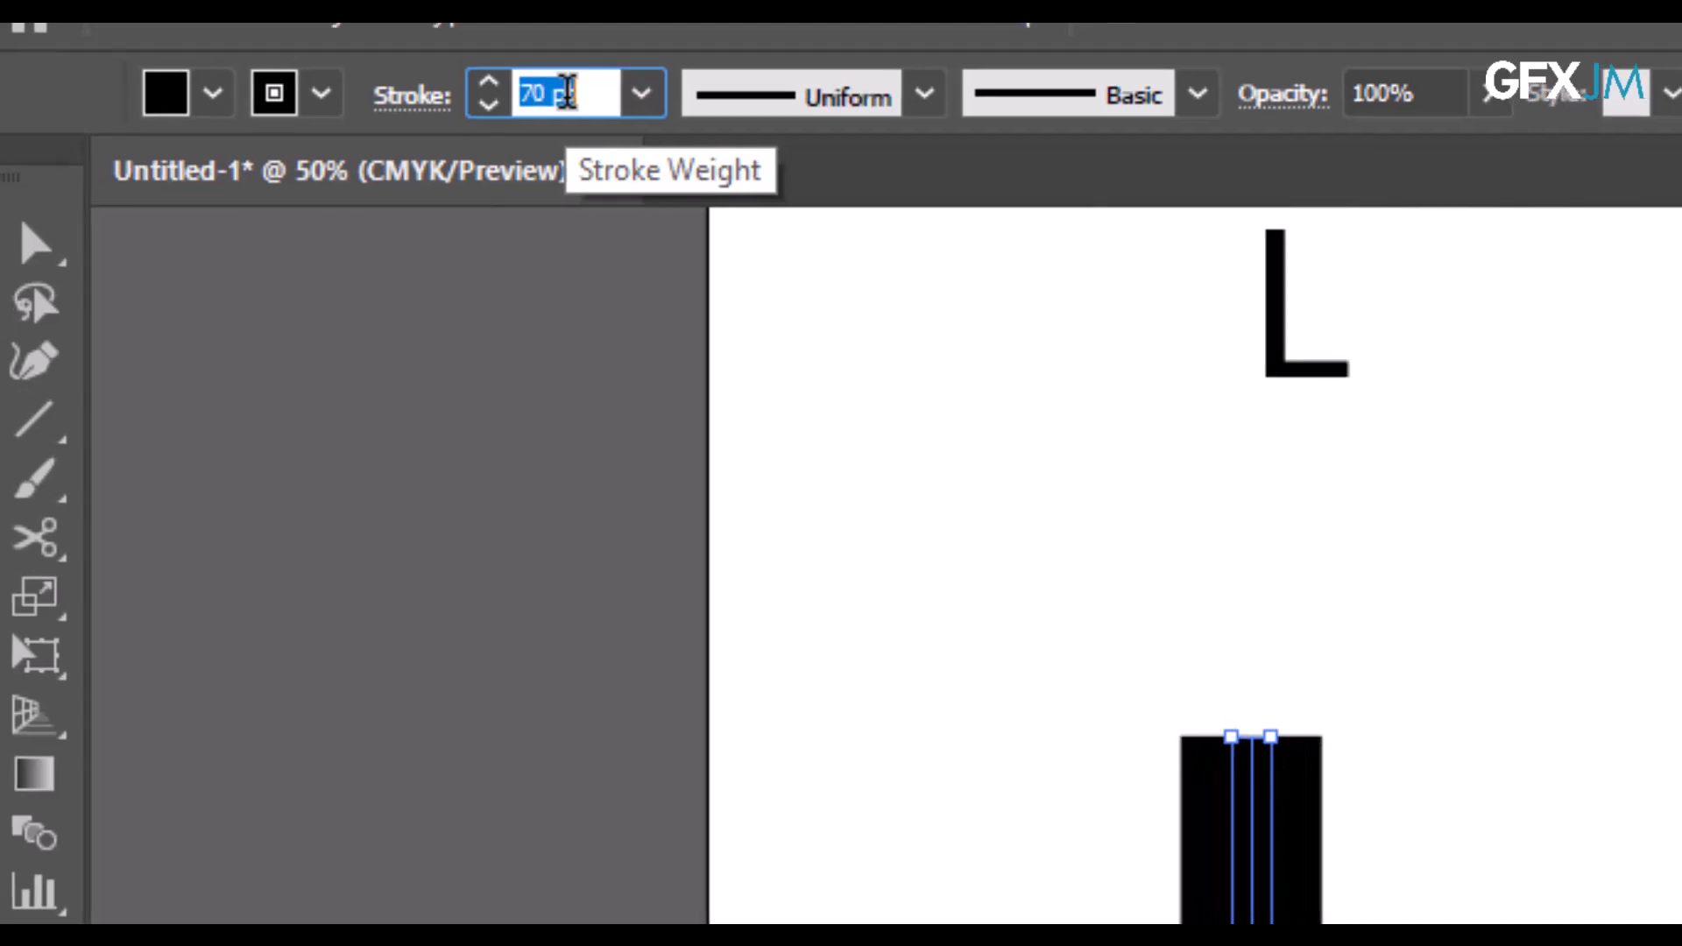
- Expand the thick vertical line's fill and stroke, and merge its two halves into one bar with the Shape Builder
left_click(403, 59)
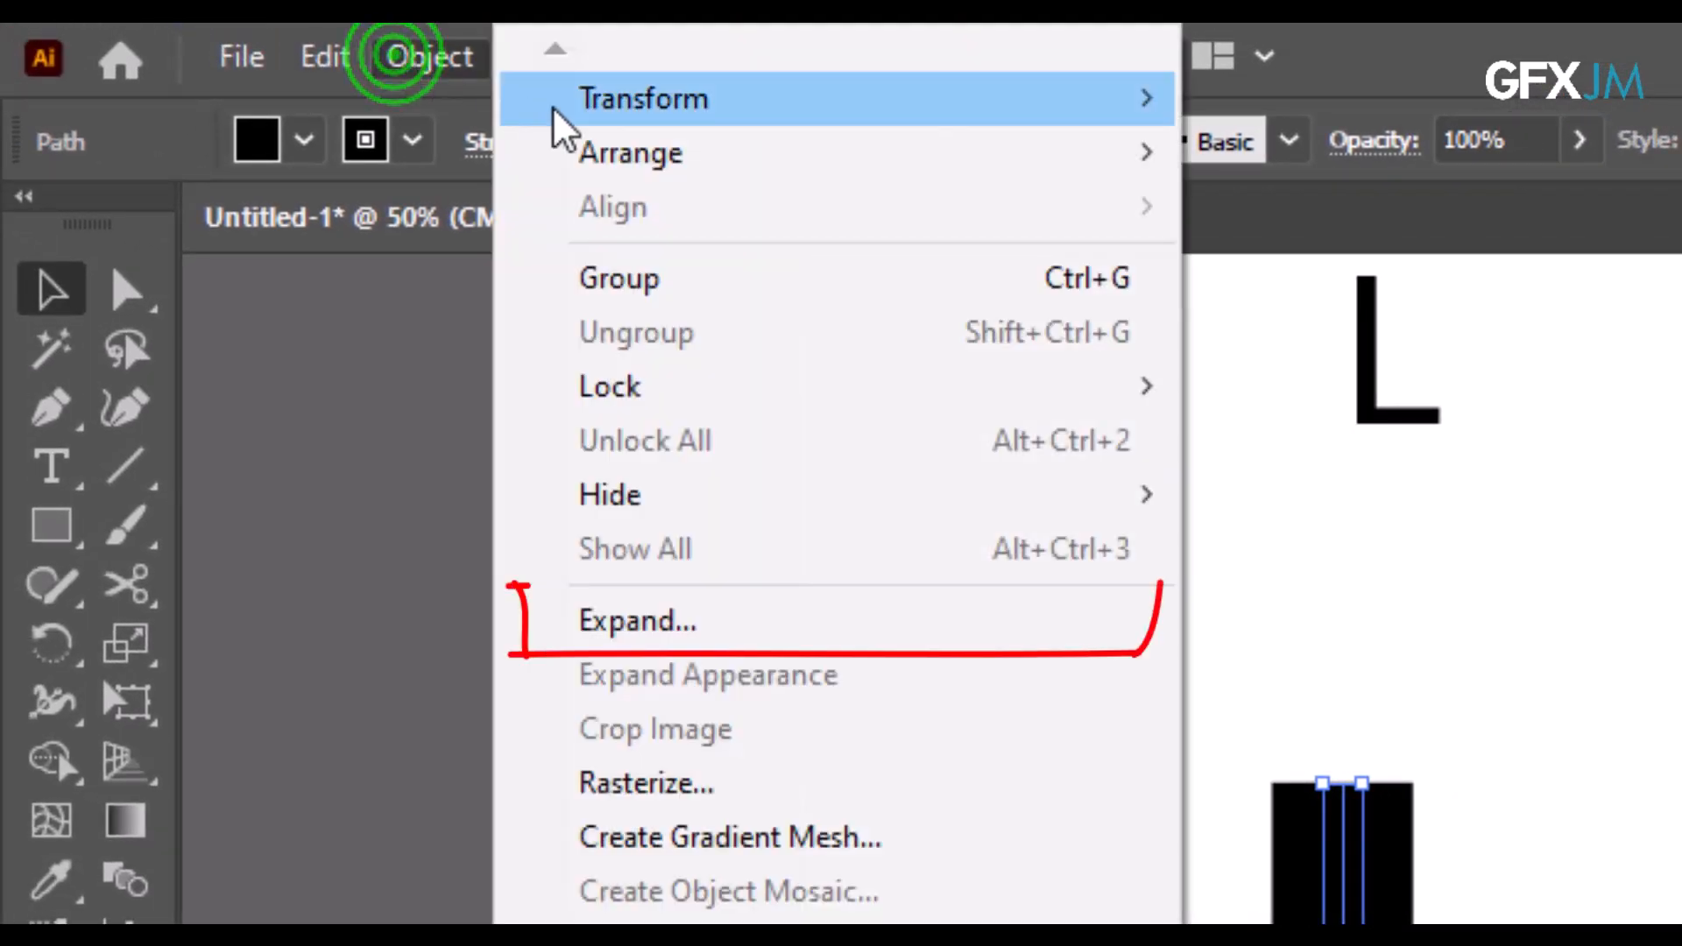
left_click(714, 644)
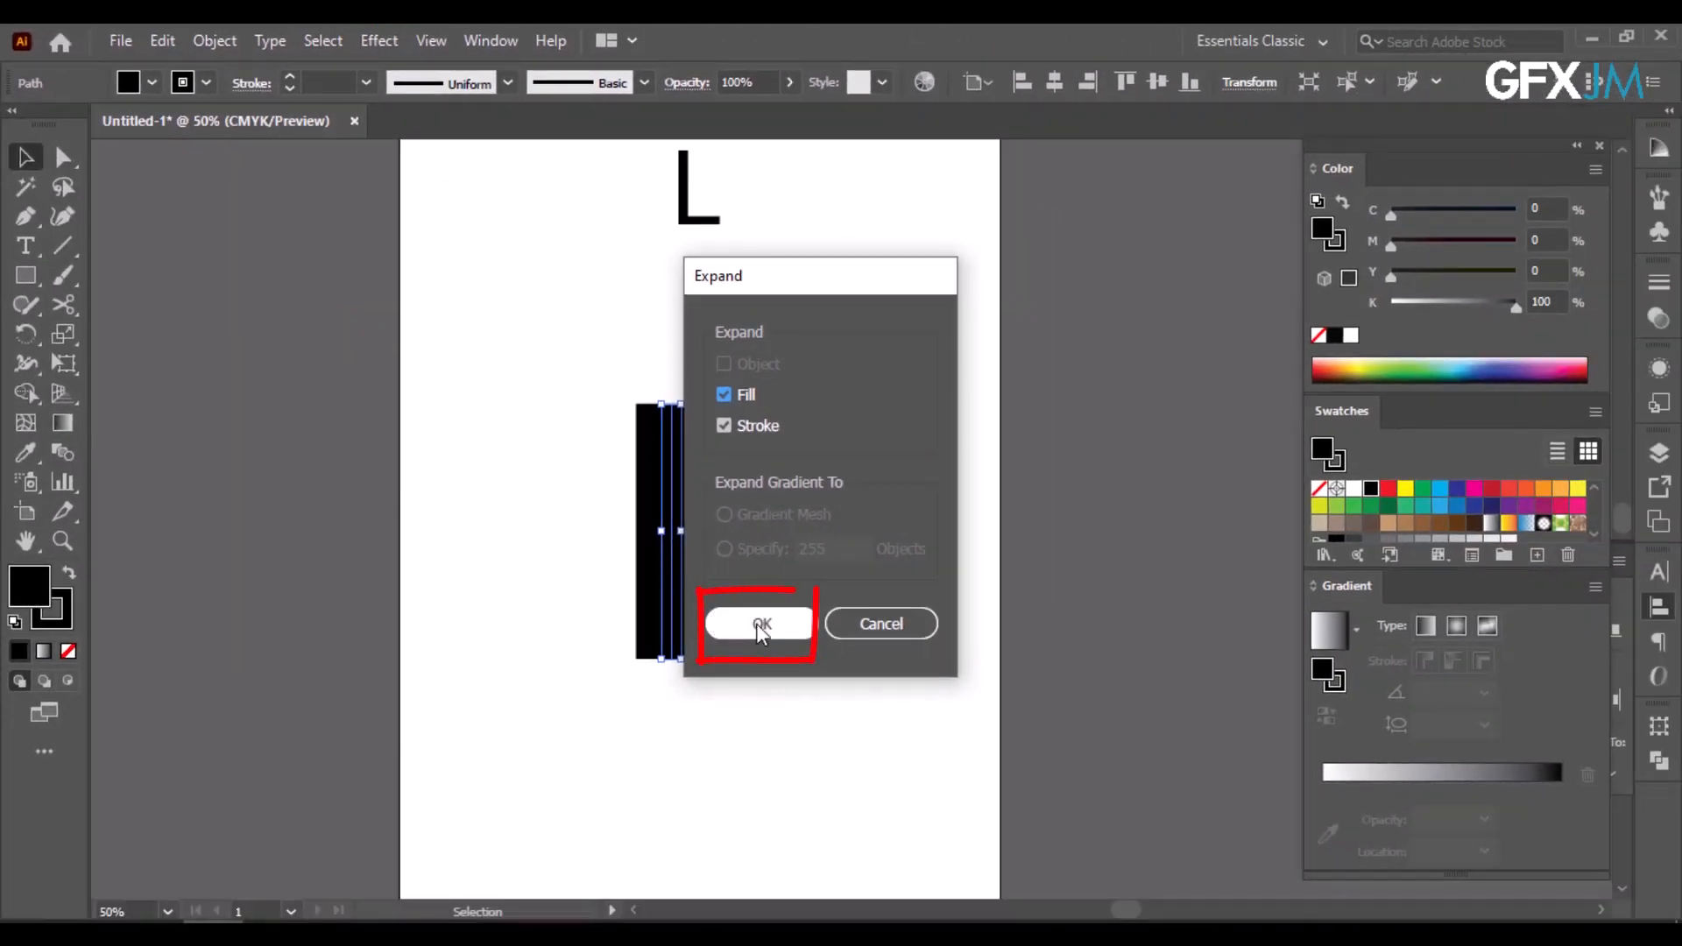
left_click(759, 622)
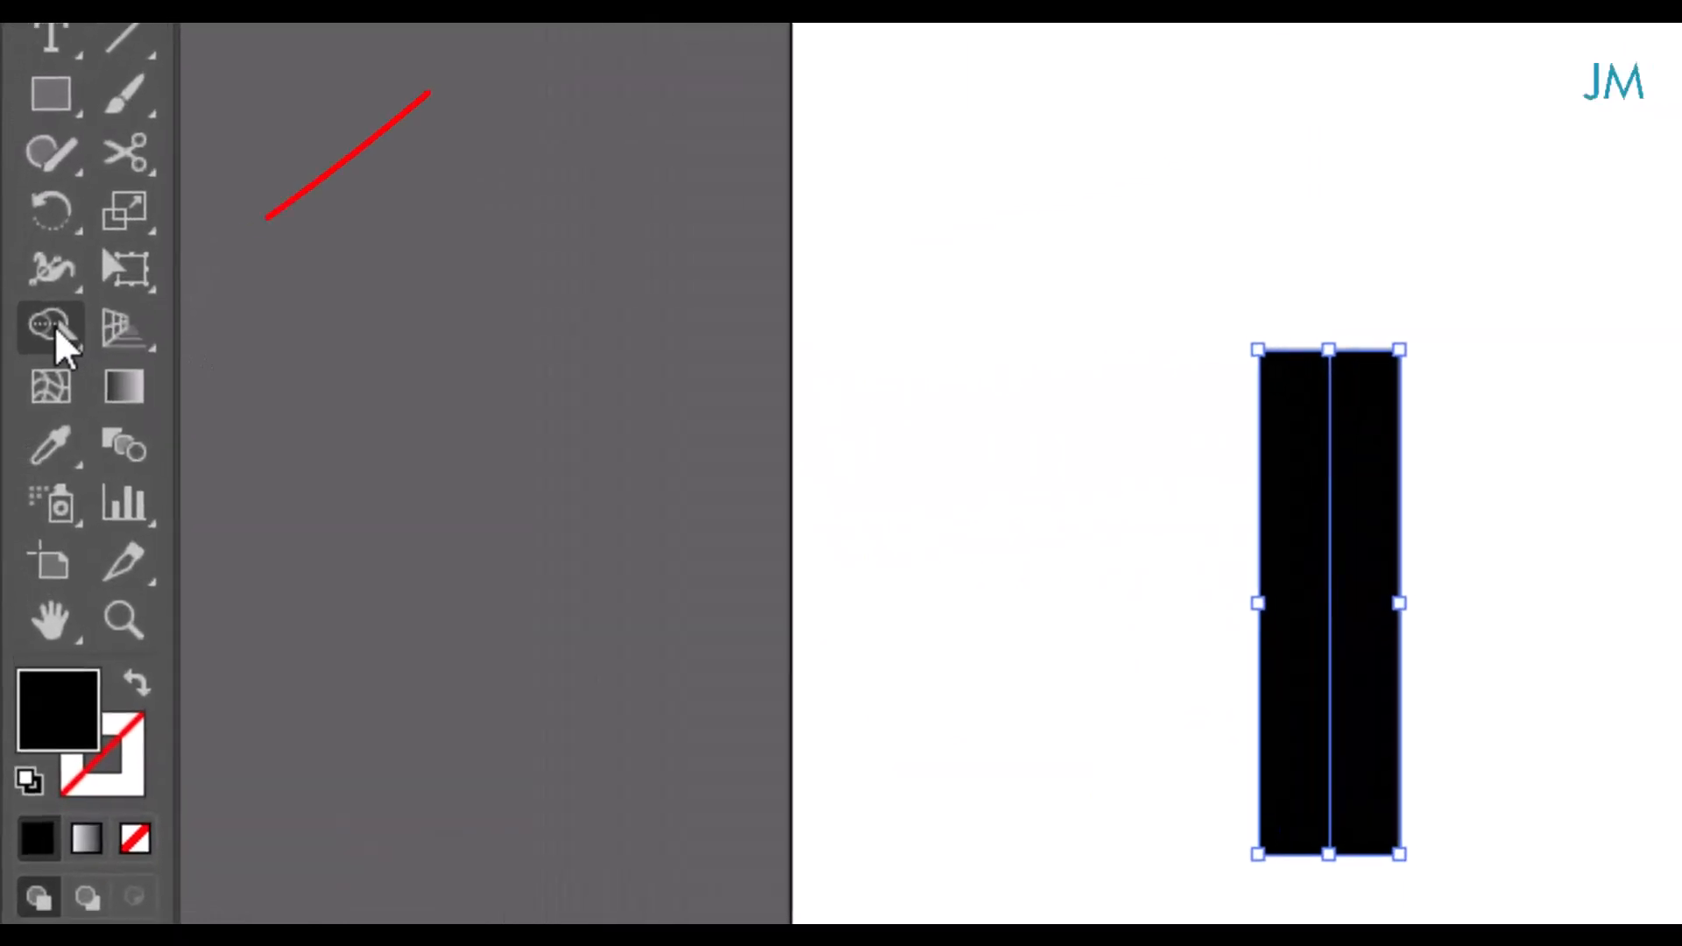
left_click(26, 393)
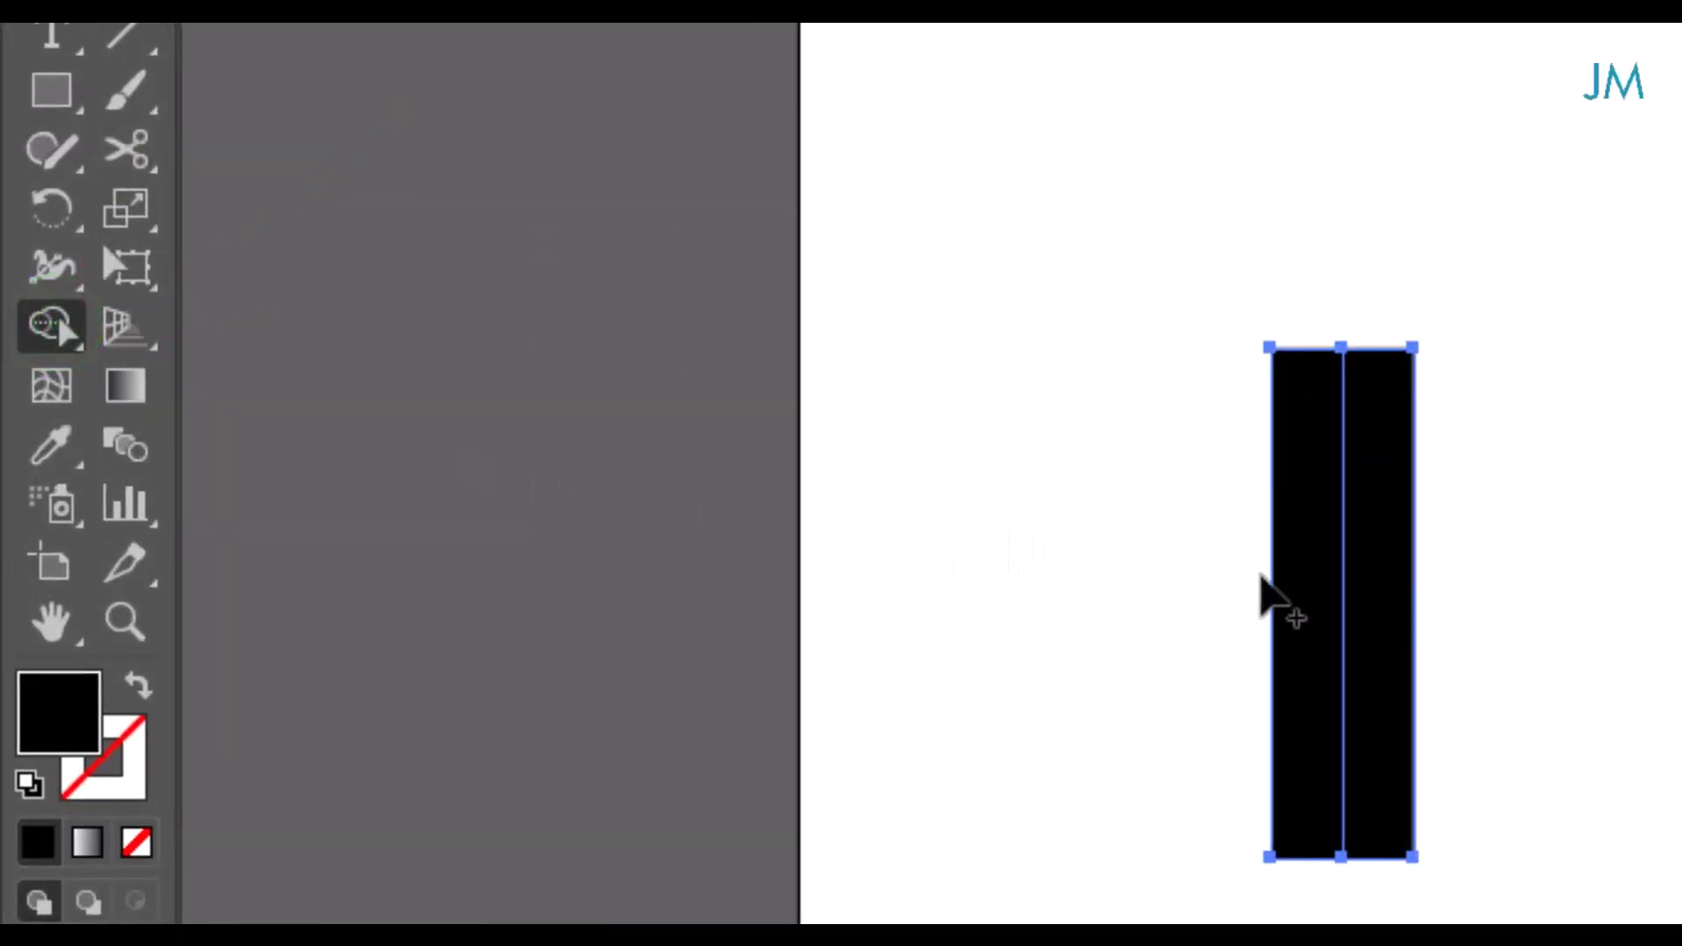
left_click_drag(1272, 585, 1326, 588)
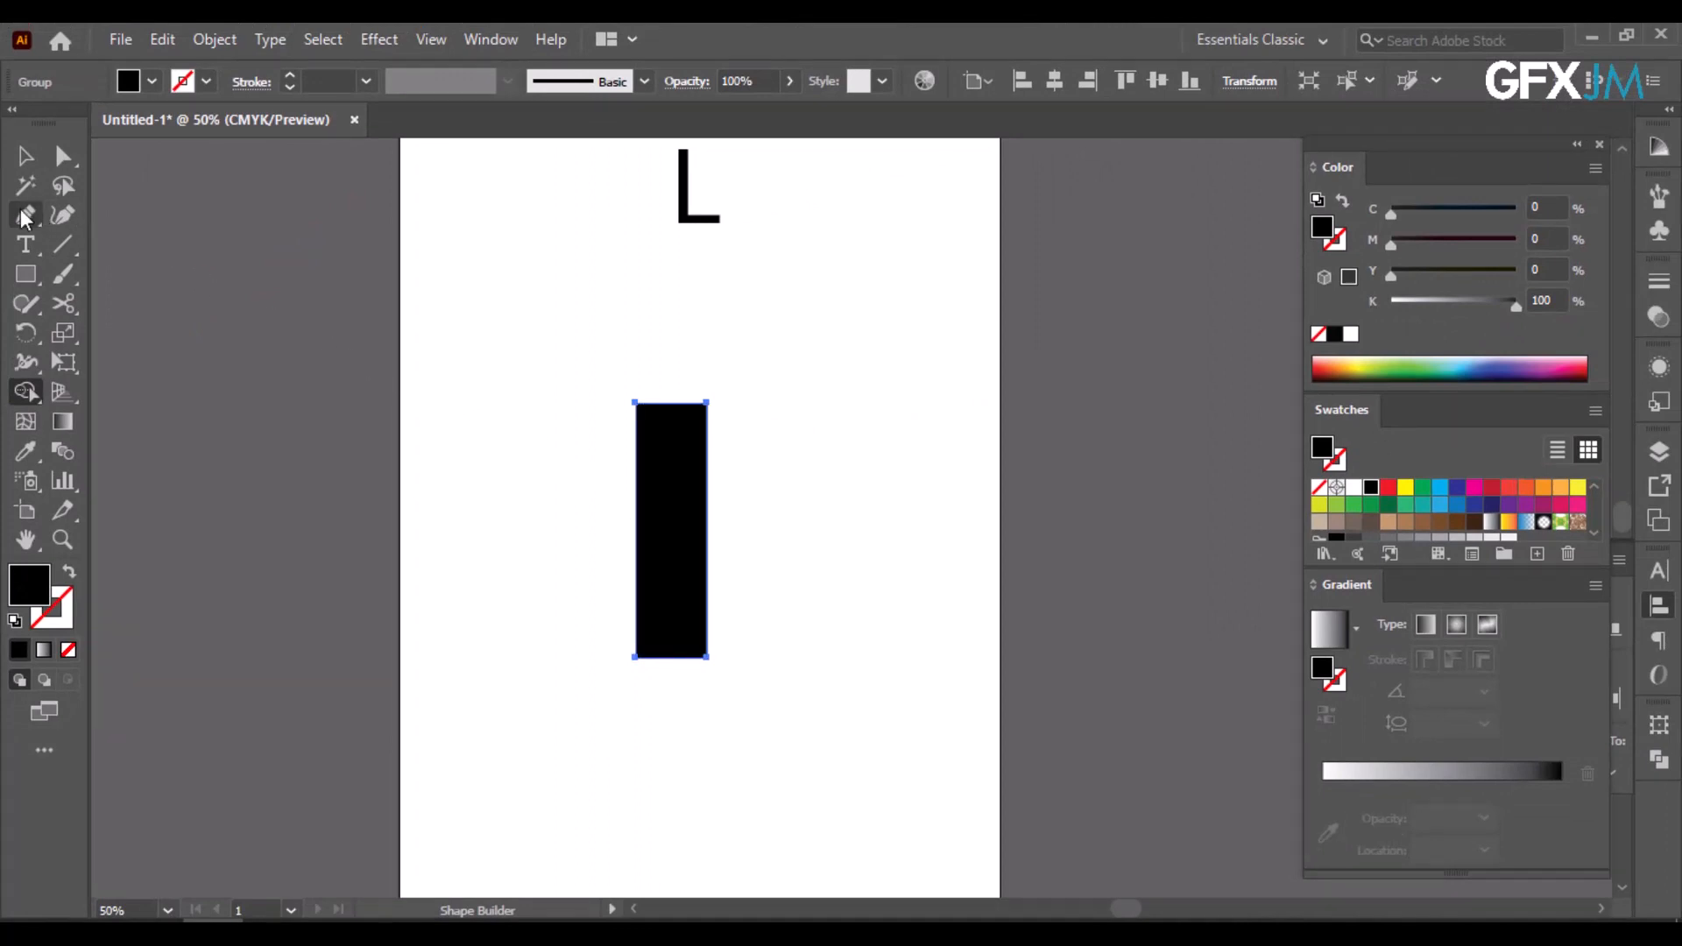
- Draw a closed two-point Pen path about 257 pt long from the bar's lower-left corner, sloping up to the right
left_click(20, 211)
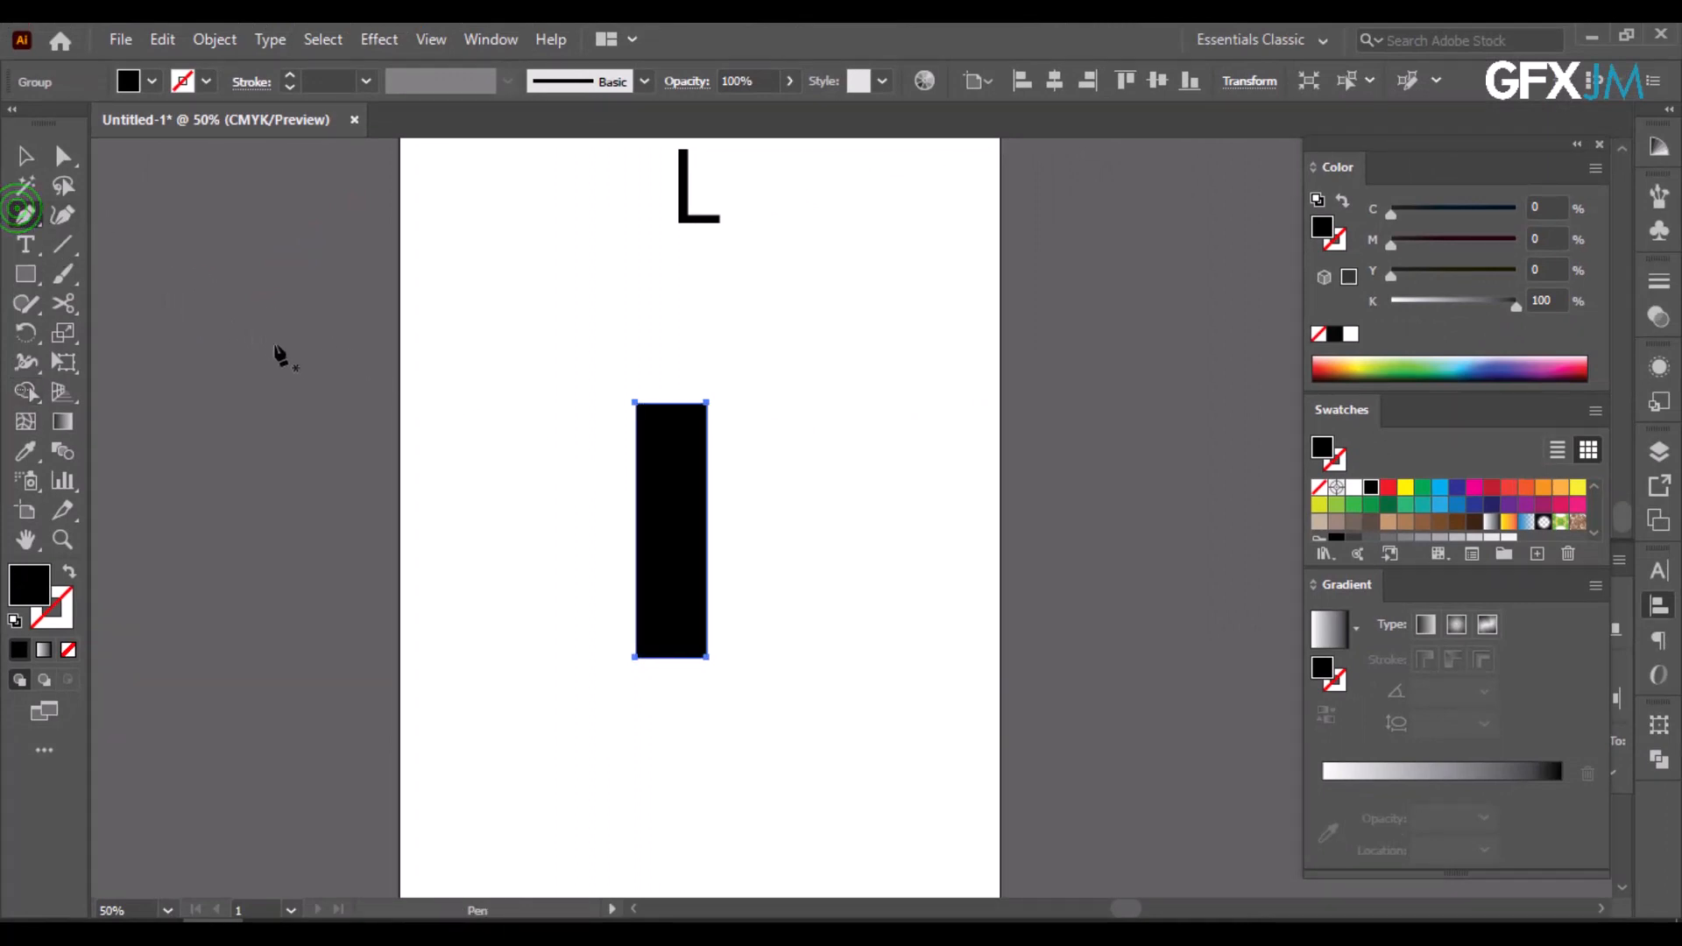
left_click(634, 657)
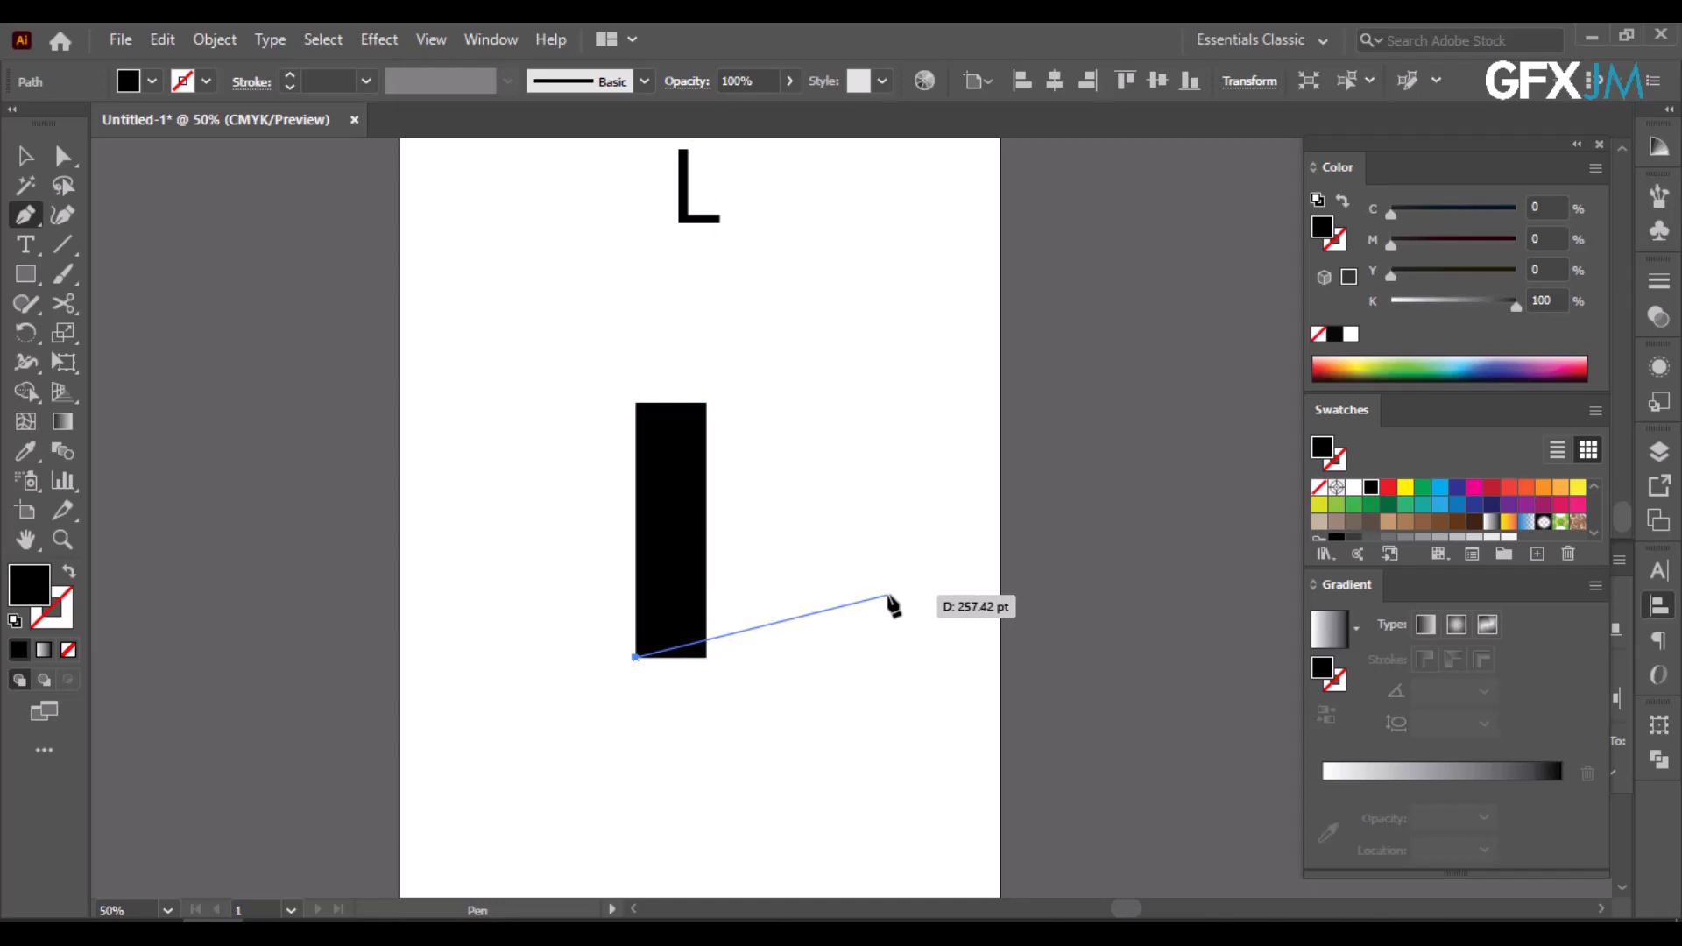
left_click(887, 595)
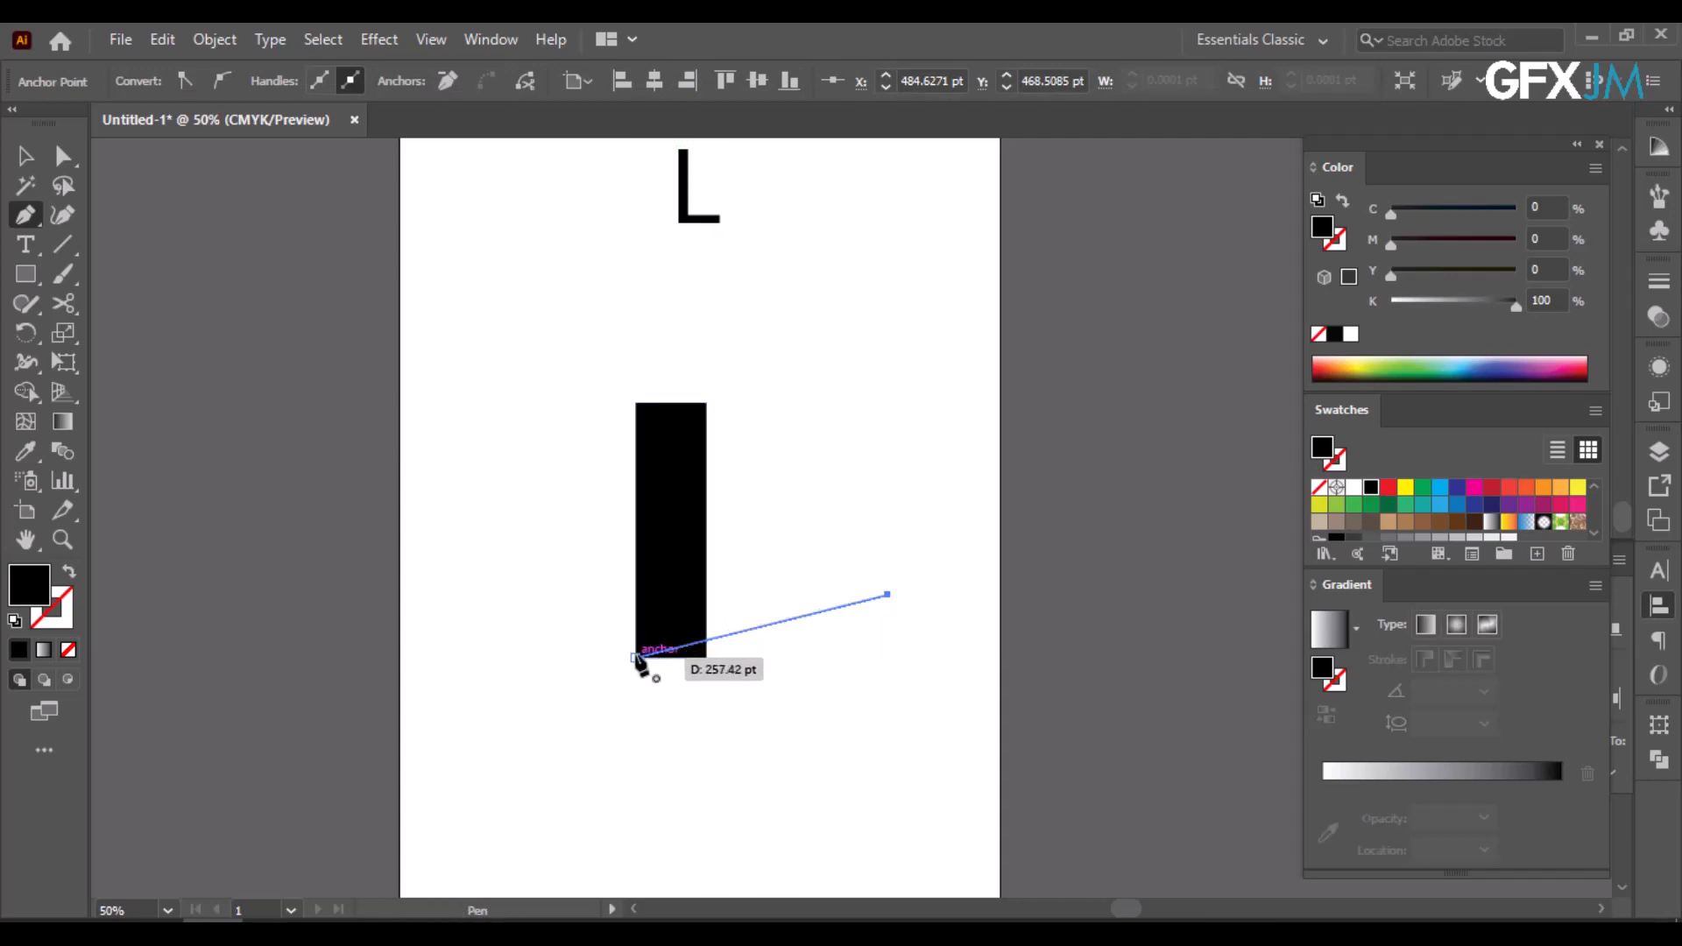
left_click(636, 657)
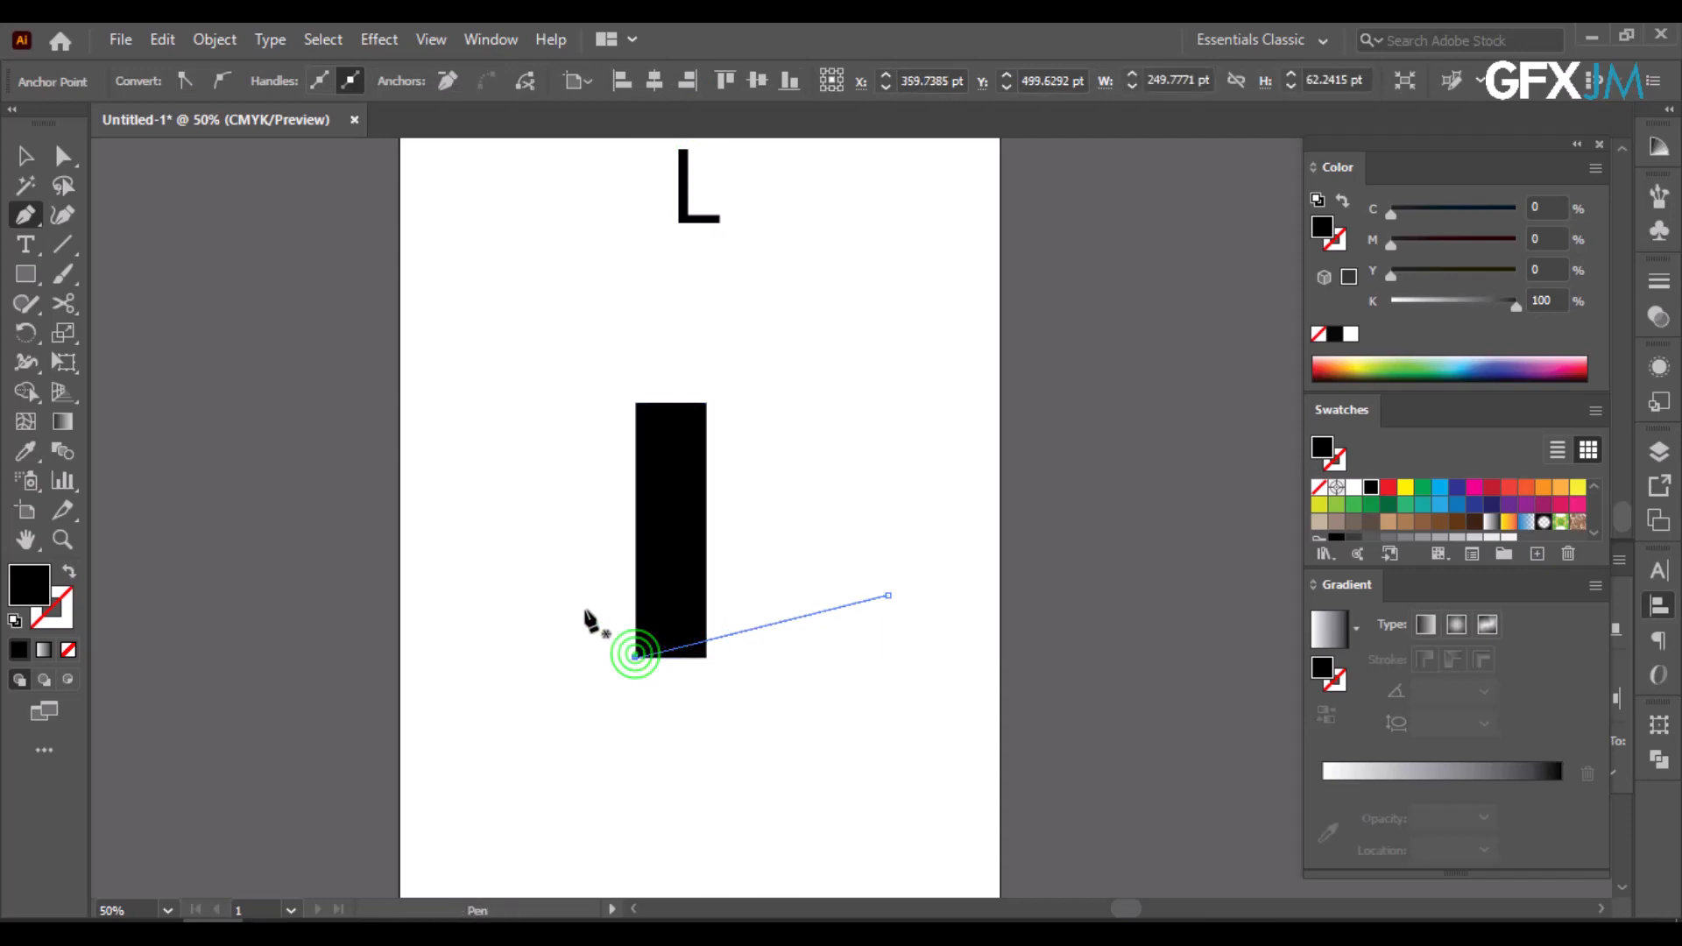
- Bend the two edges of the sloping path apart with the Anchor Point tool to form a filled leaf shape
left_click(19, 219)
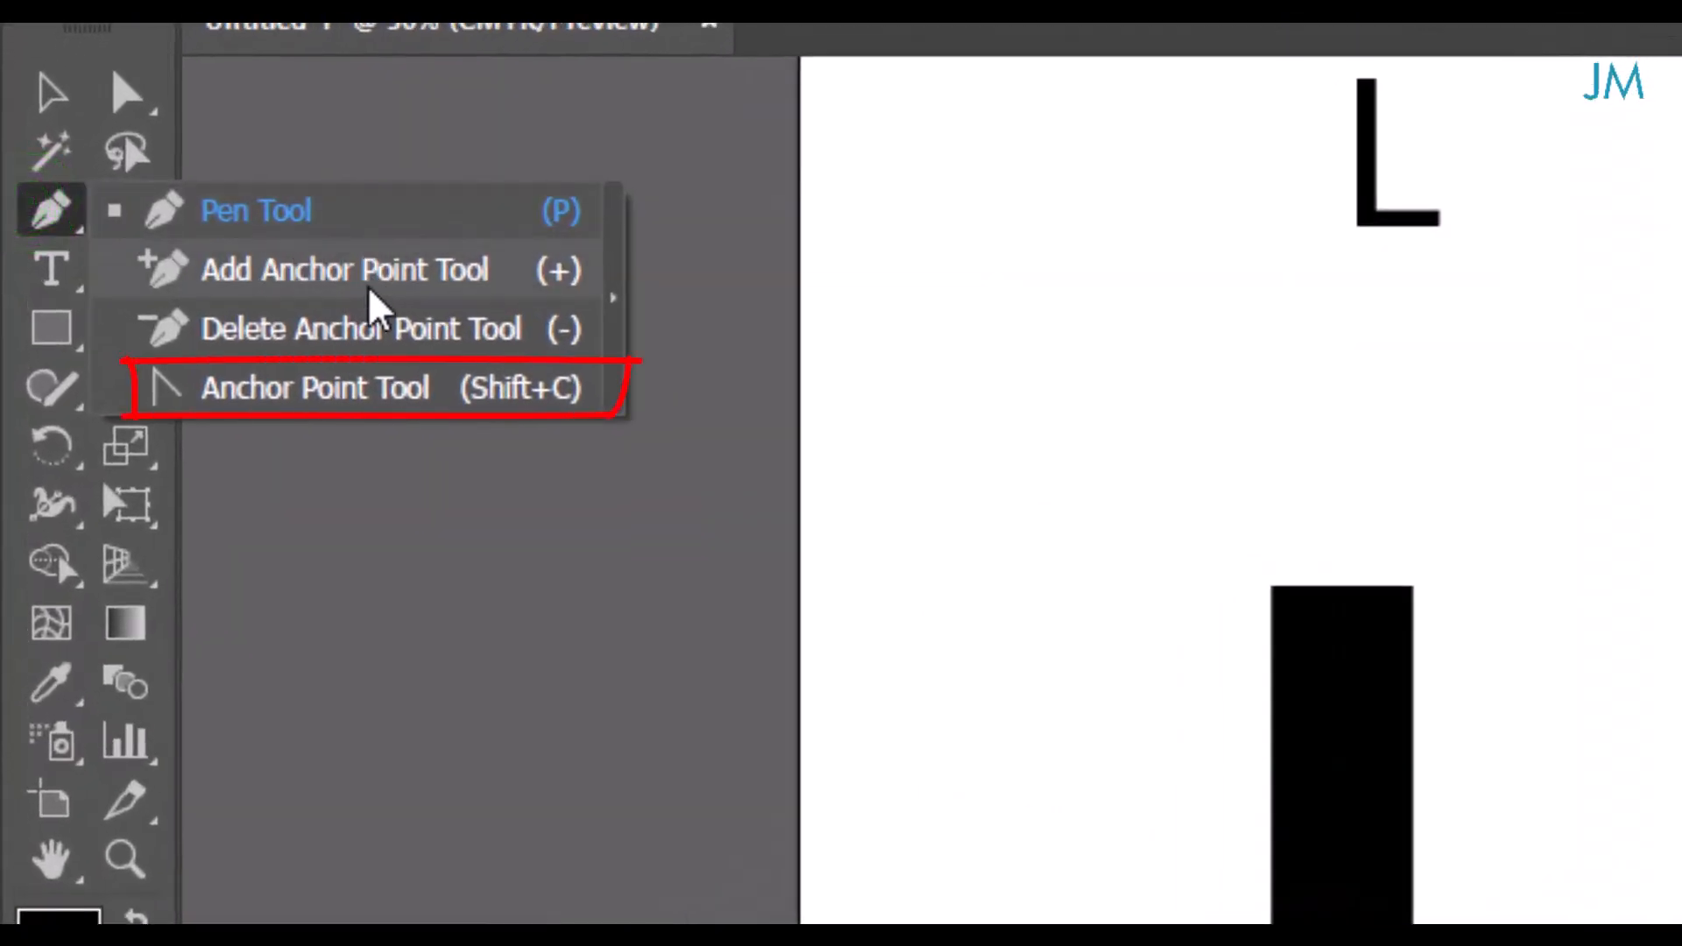
left_click(385, 392)
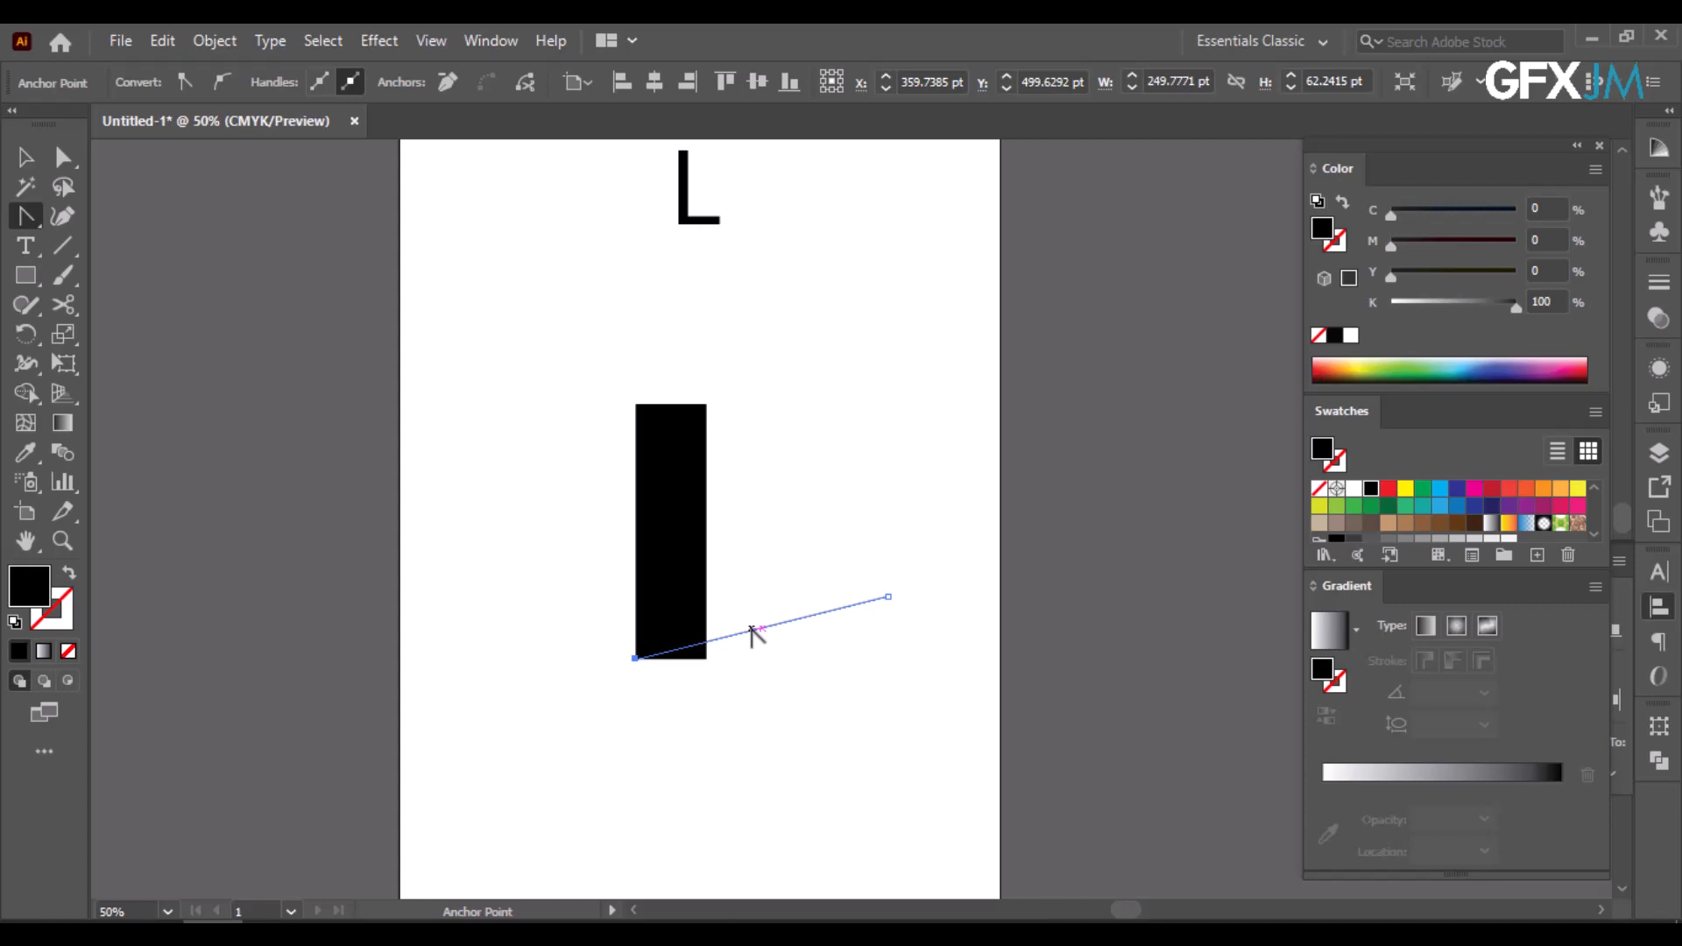
left_click(751, 629)
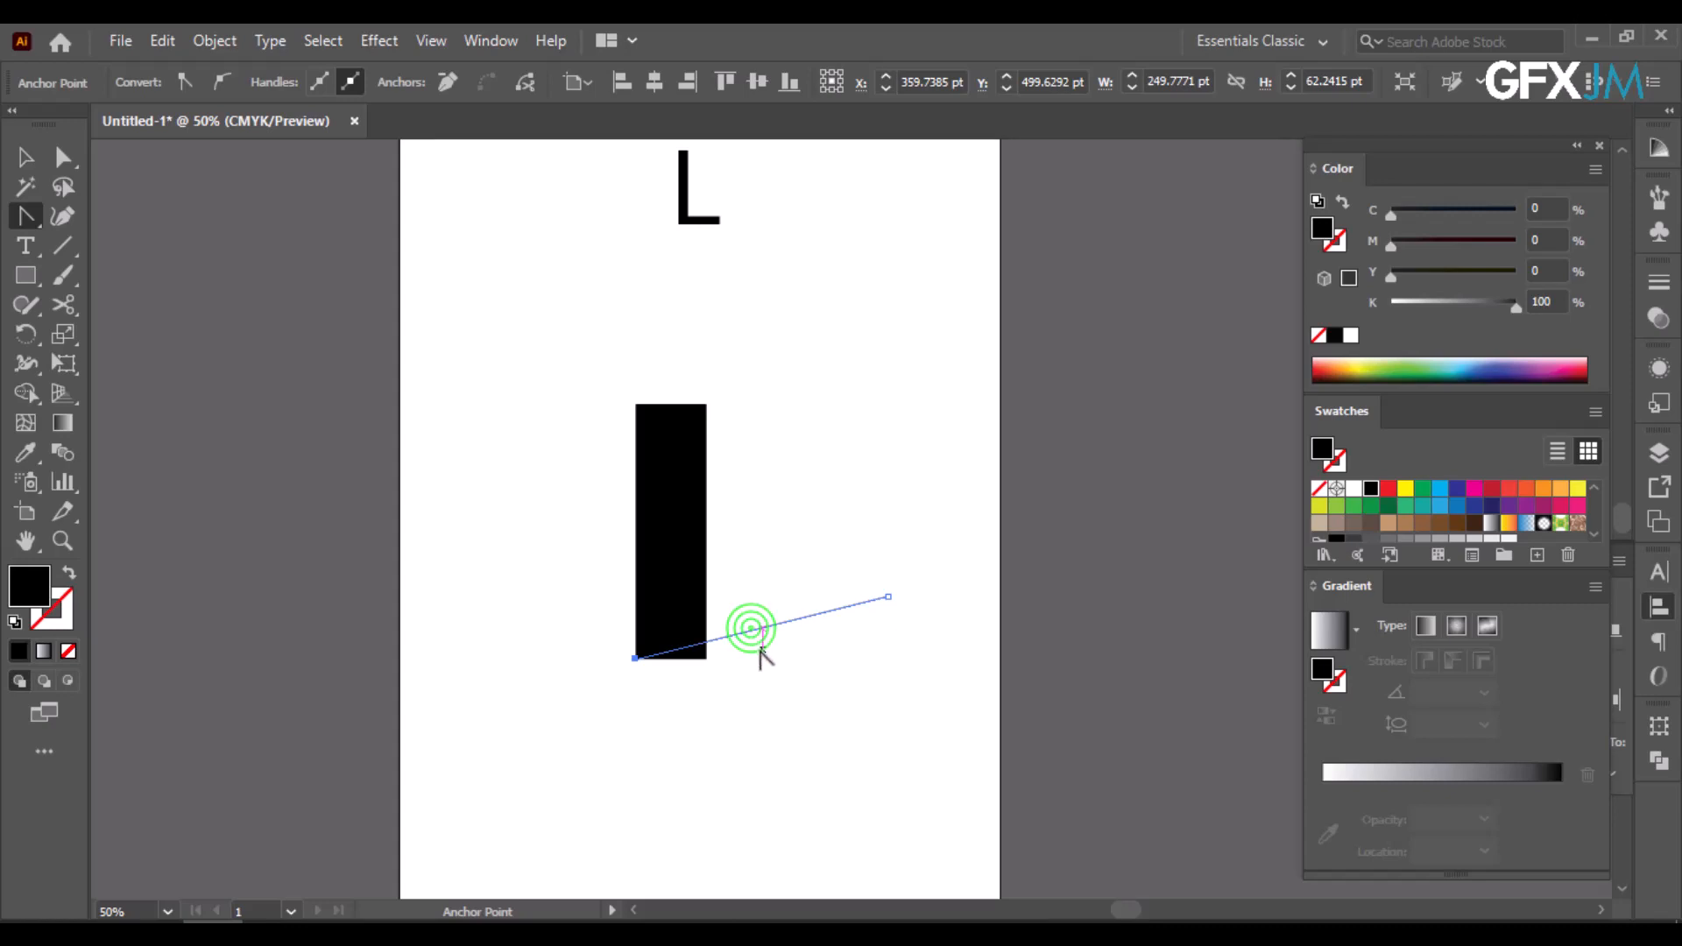
left_click(738, 629)
left_click_drag(739, 635, 875, 658)
left_click_drag(771, 636, 805, 620)
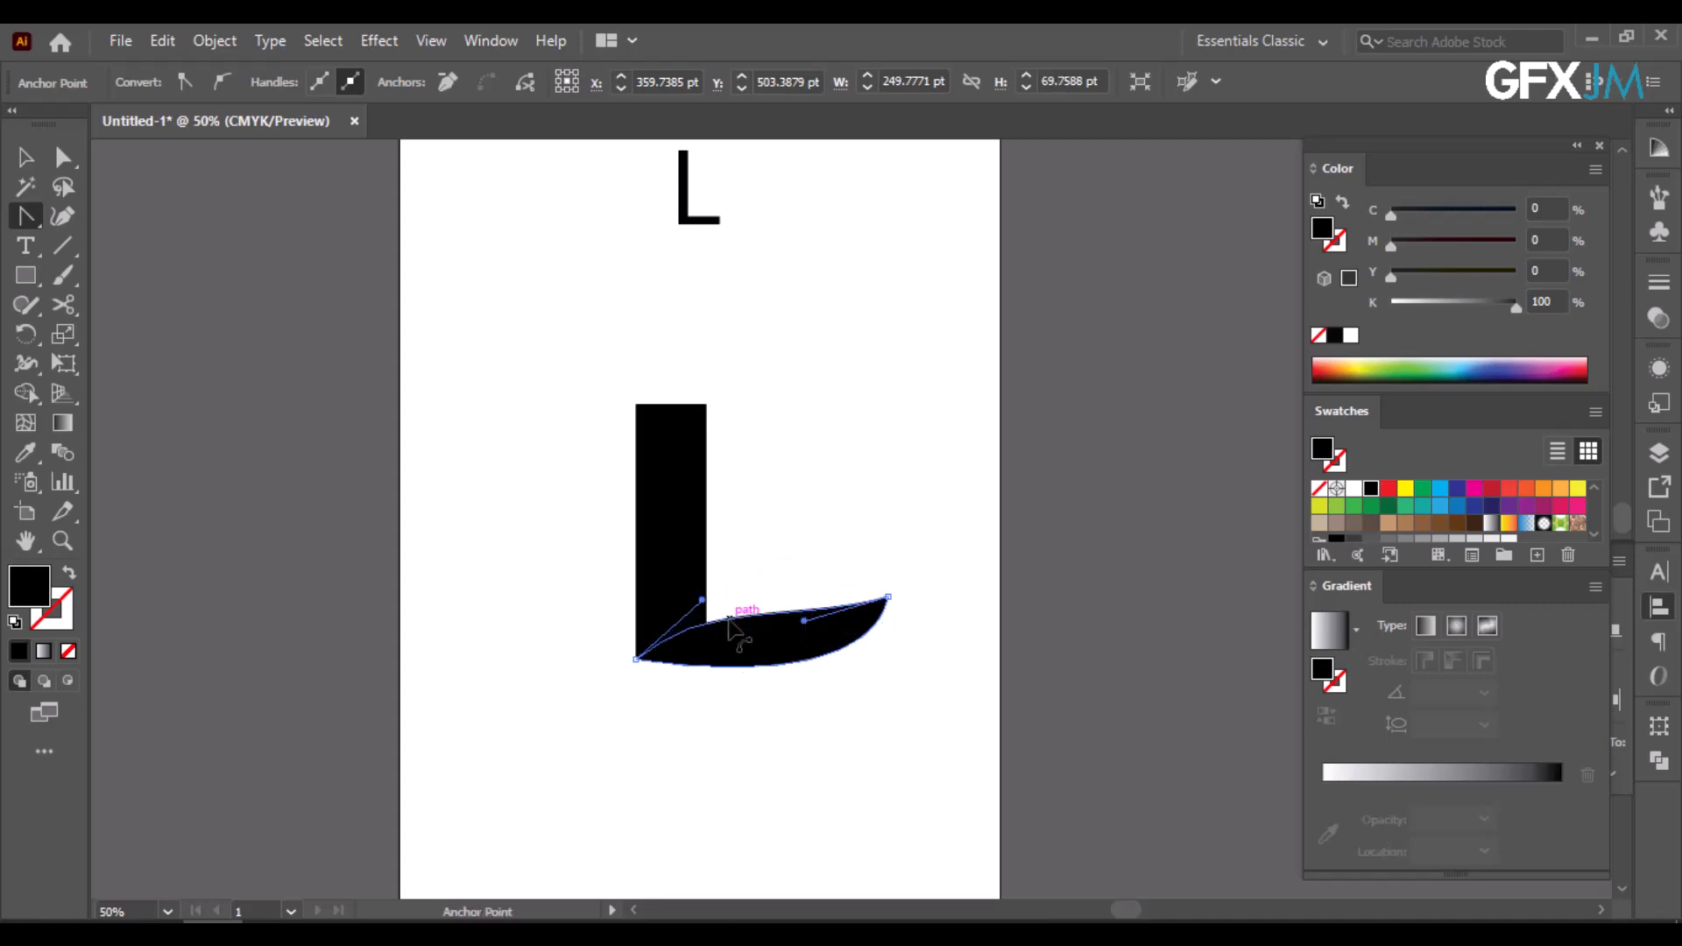
- Adjust the leaf's curve handles so its upper edge forms an S-curve and its lower edge bulges further down
left_click_drag(704, 600, 689, 569)
left_click_drag(805, 621, 811, 631)
left_click(807, 669)
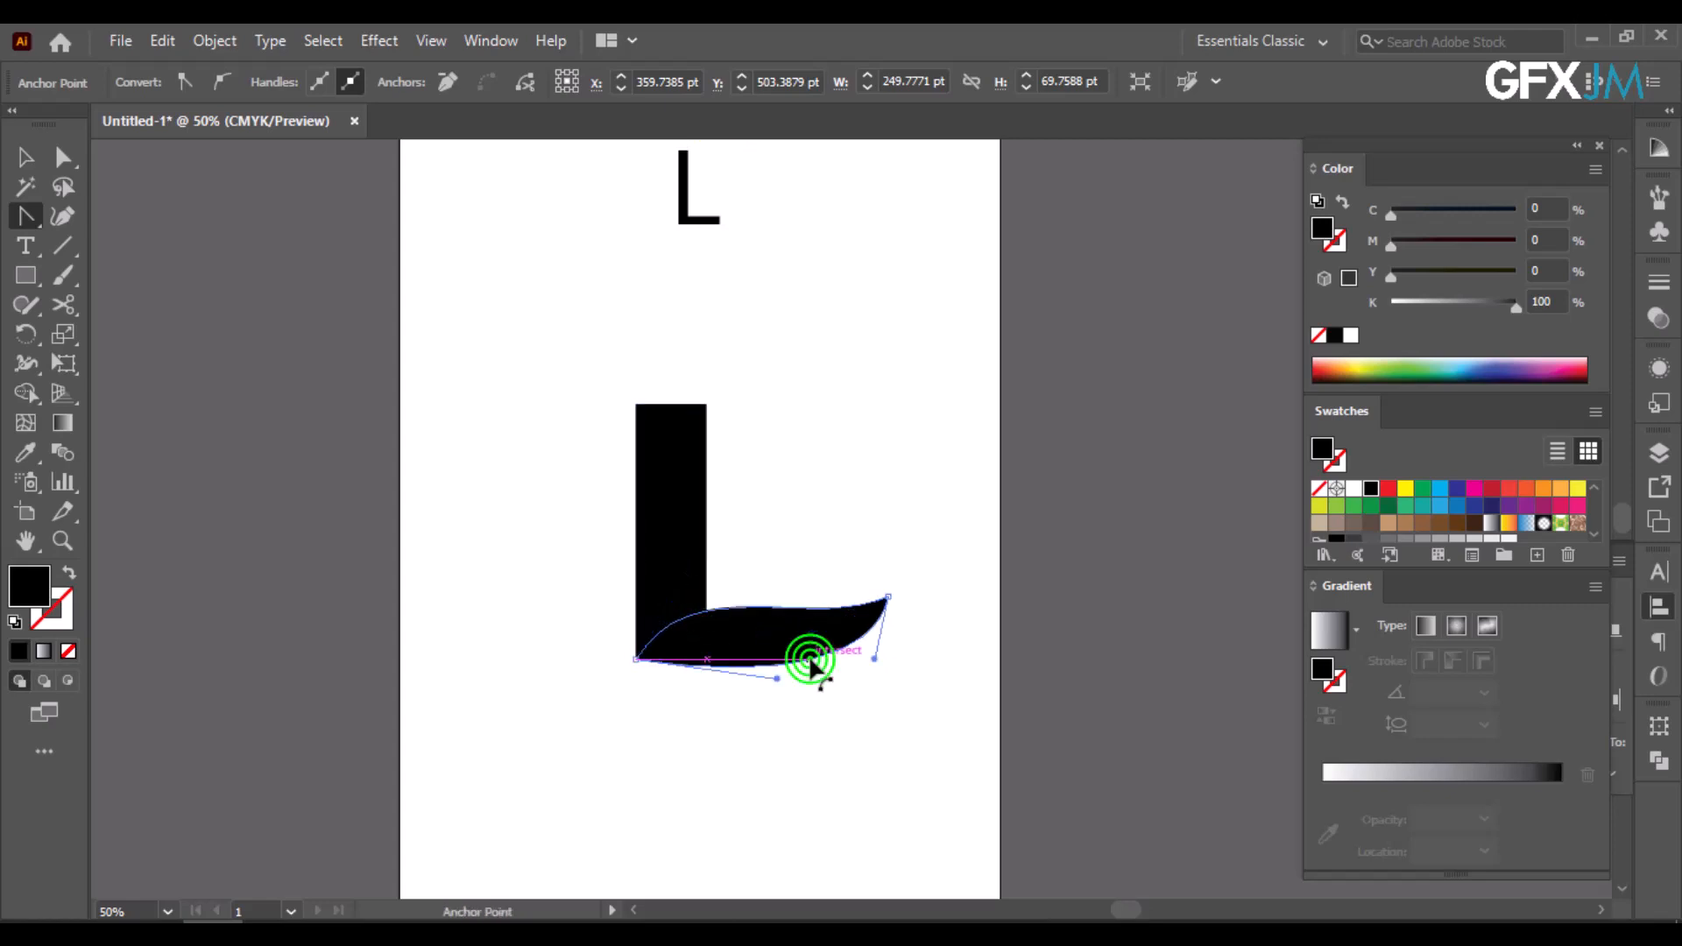
left_click_drag(777, 678, 770, 698)
mouse_move(875, 659)
left_mouse_down()
mouse_move(856, 653)
mouse_move(887, 675)
left_mouse_up()
left_click(856, 654)
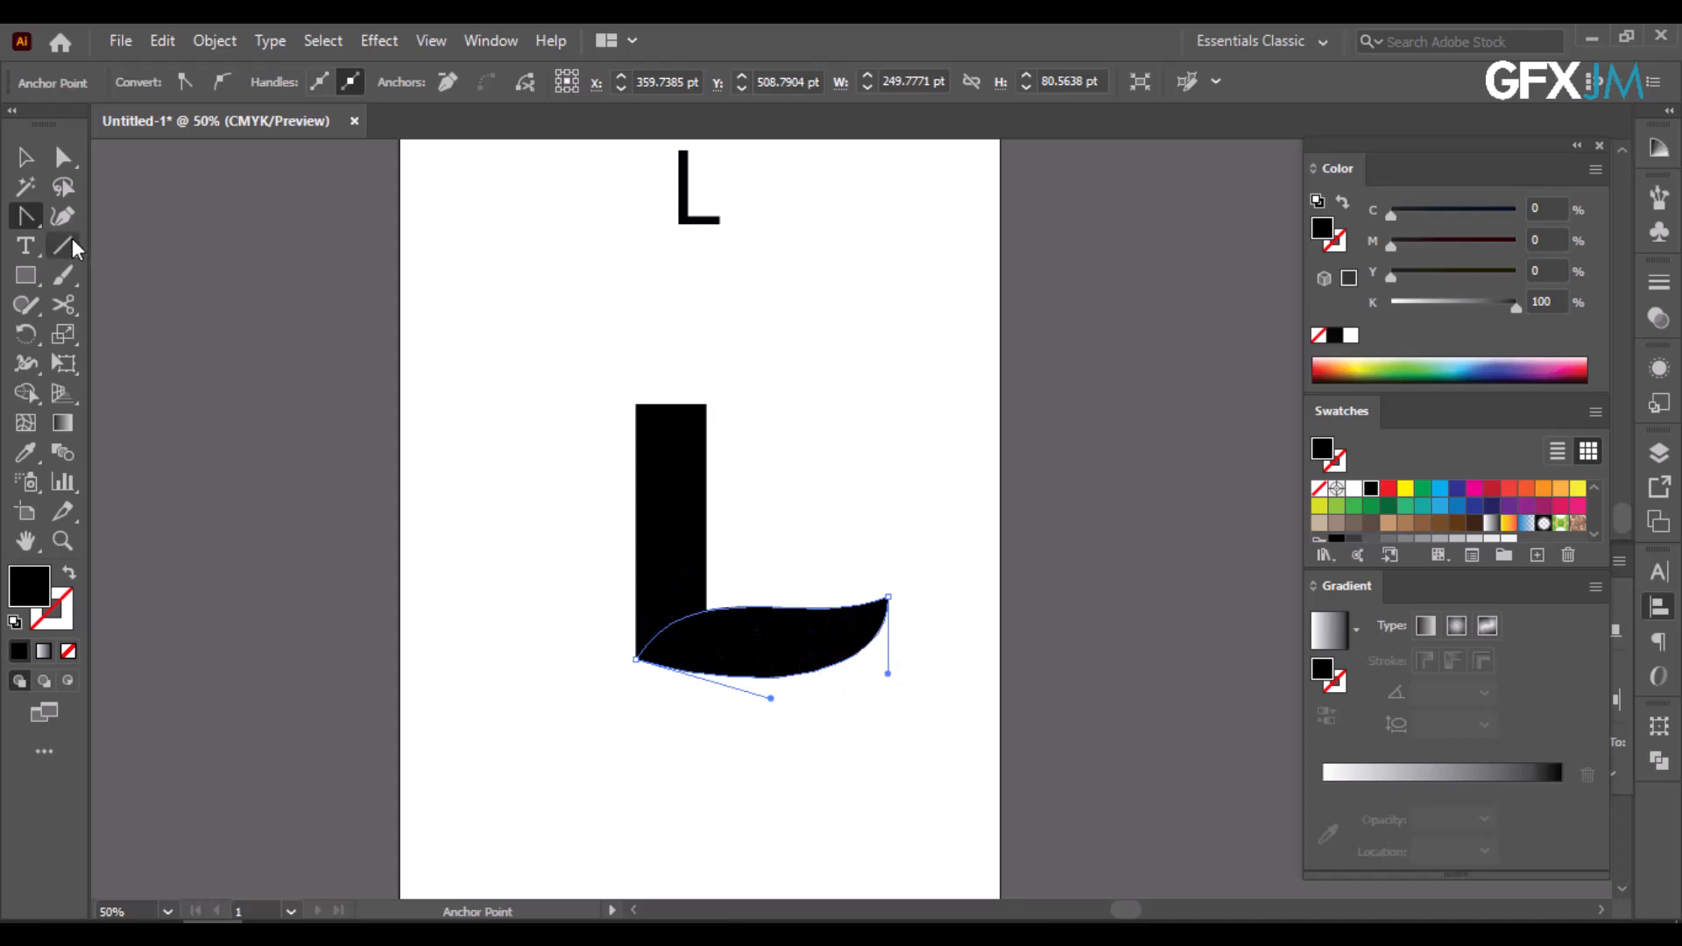
- Draw a narrow Pen triangle from outside the bar's lower-left corner to a point inside the leaf, and fill it white
left_click_drag(19, 218, 135, 219)
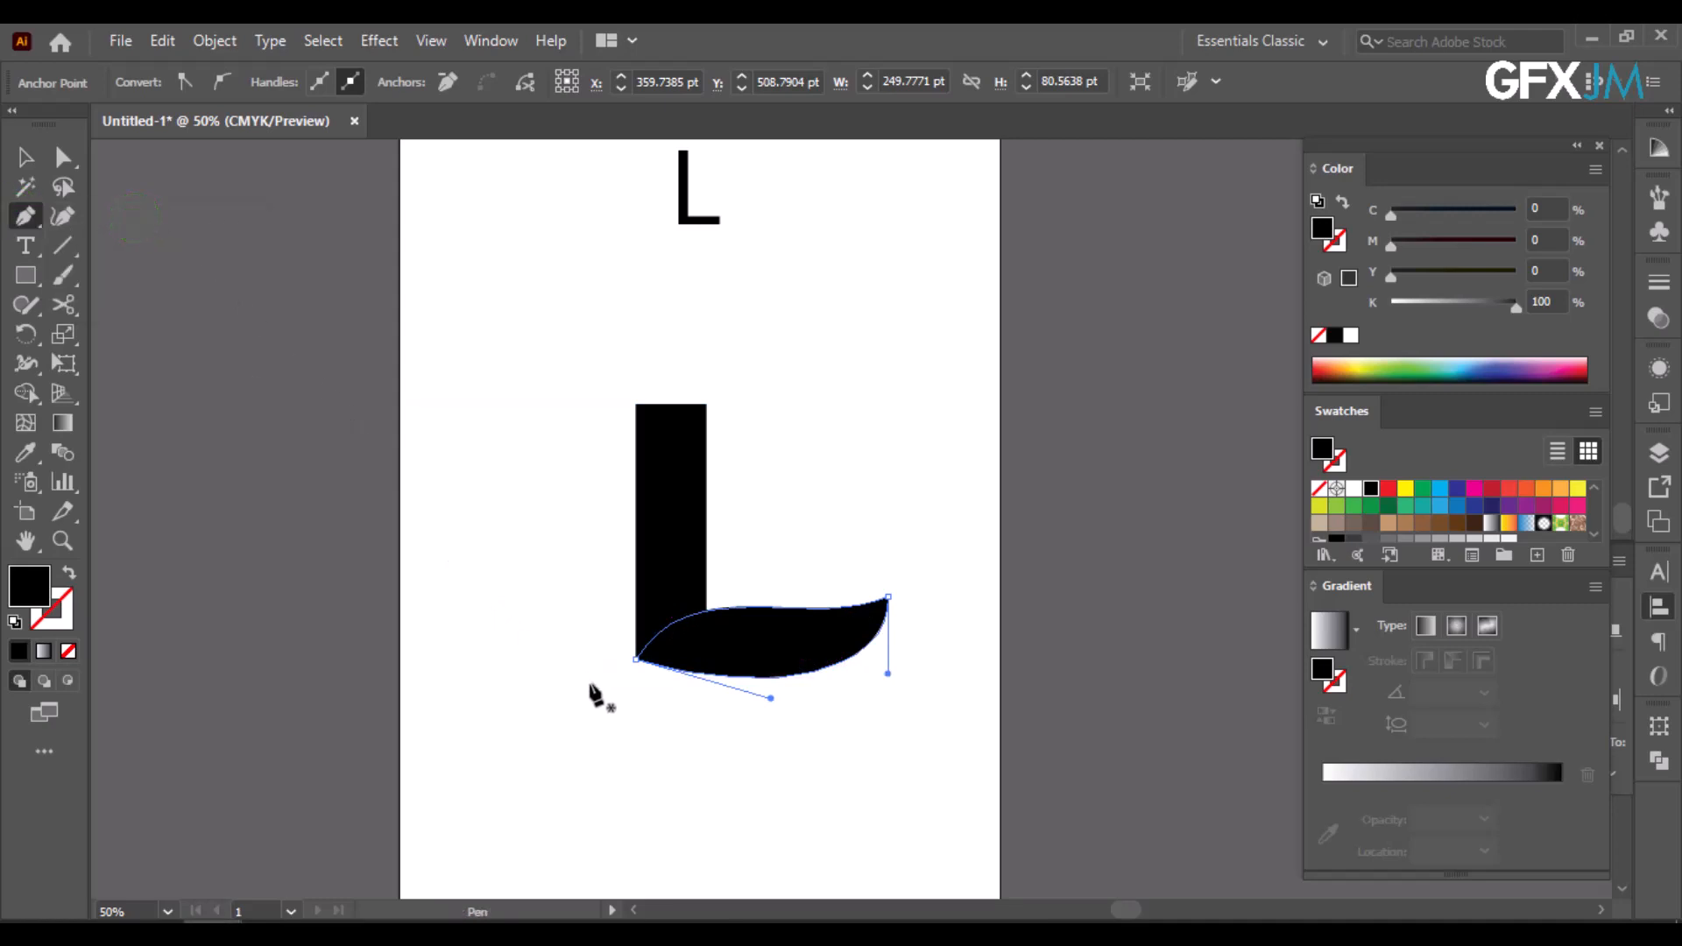
left_click(587, 677)
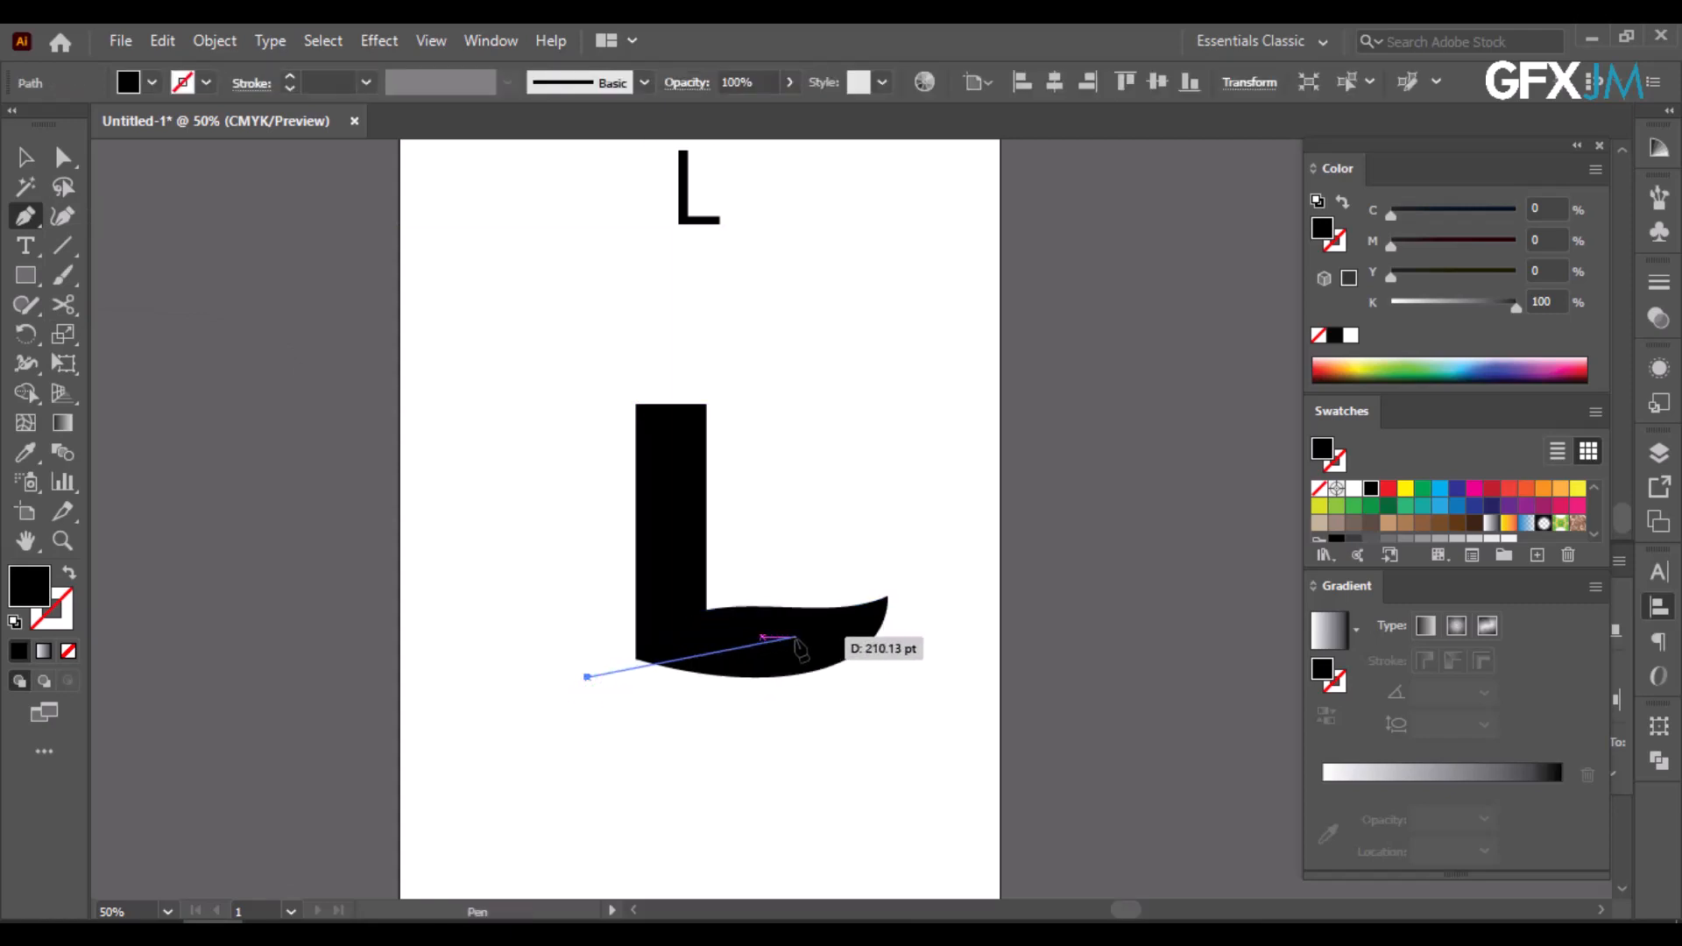
left_click_drag(798, 638, 590, 680)
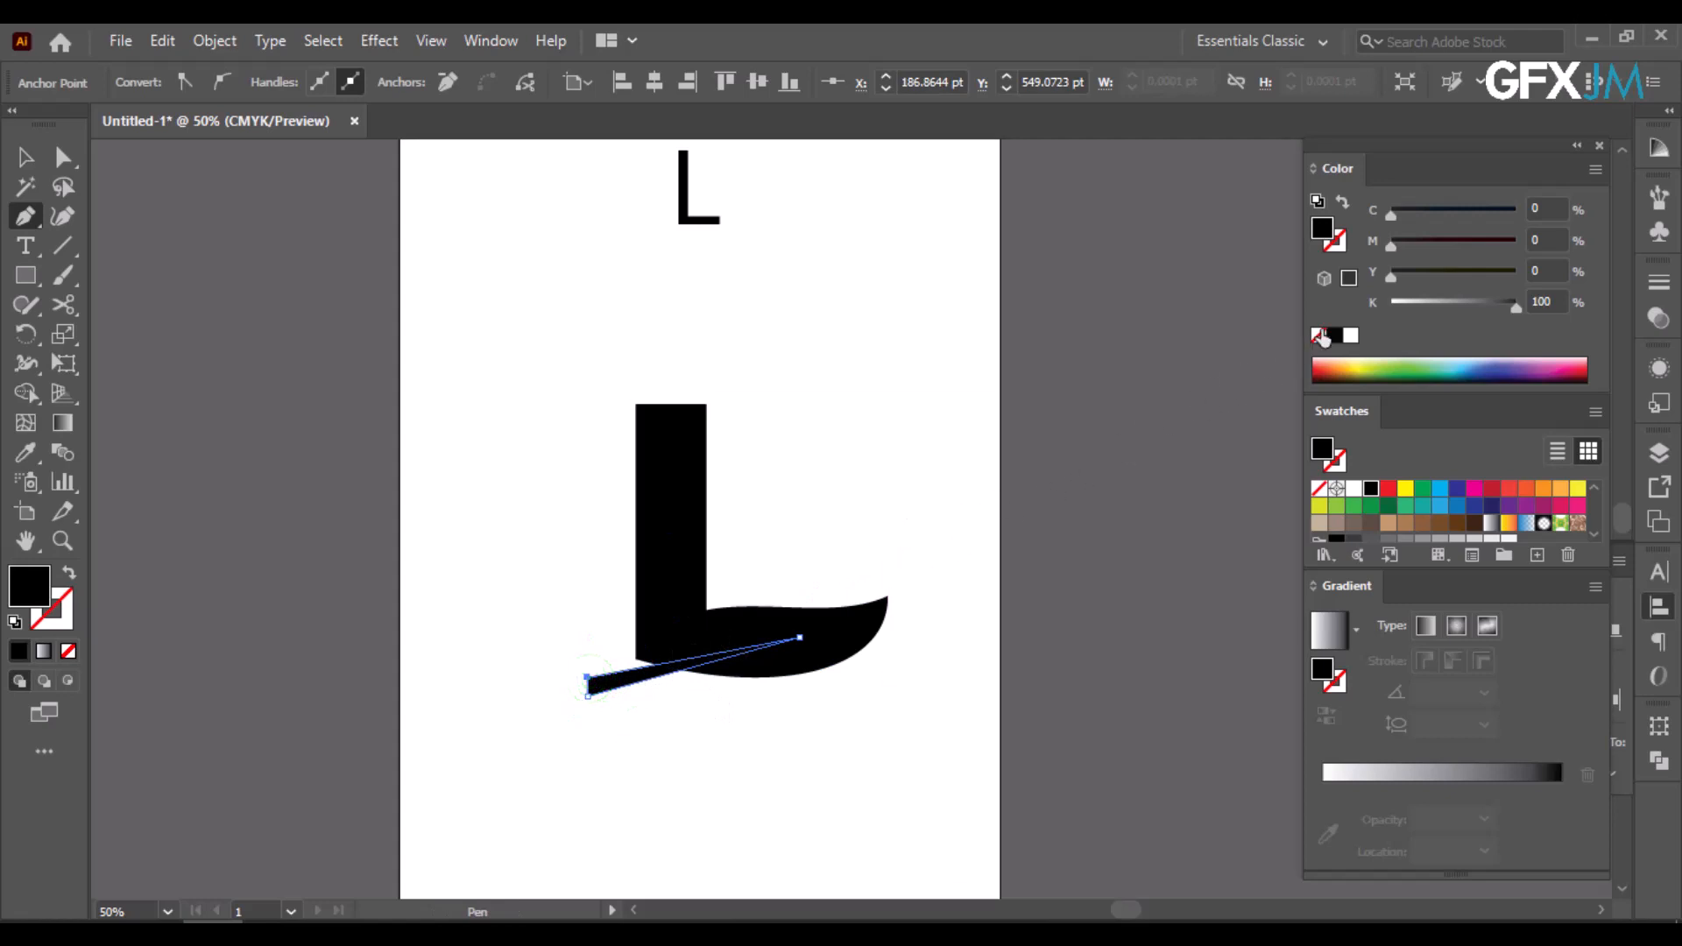
left_click(1352, 339)
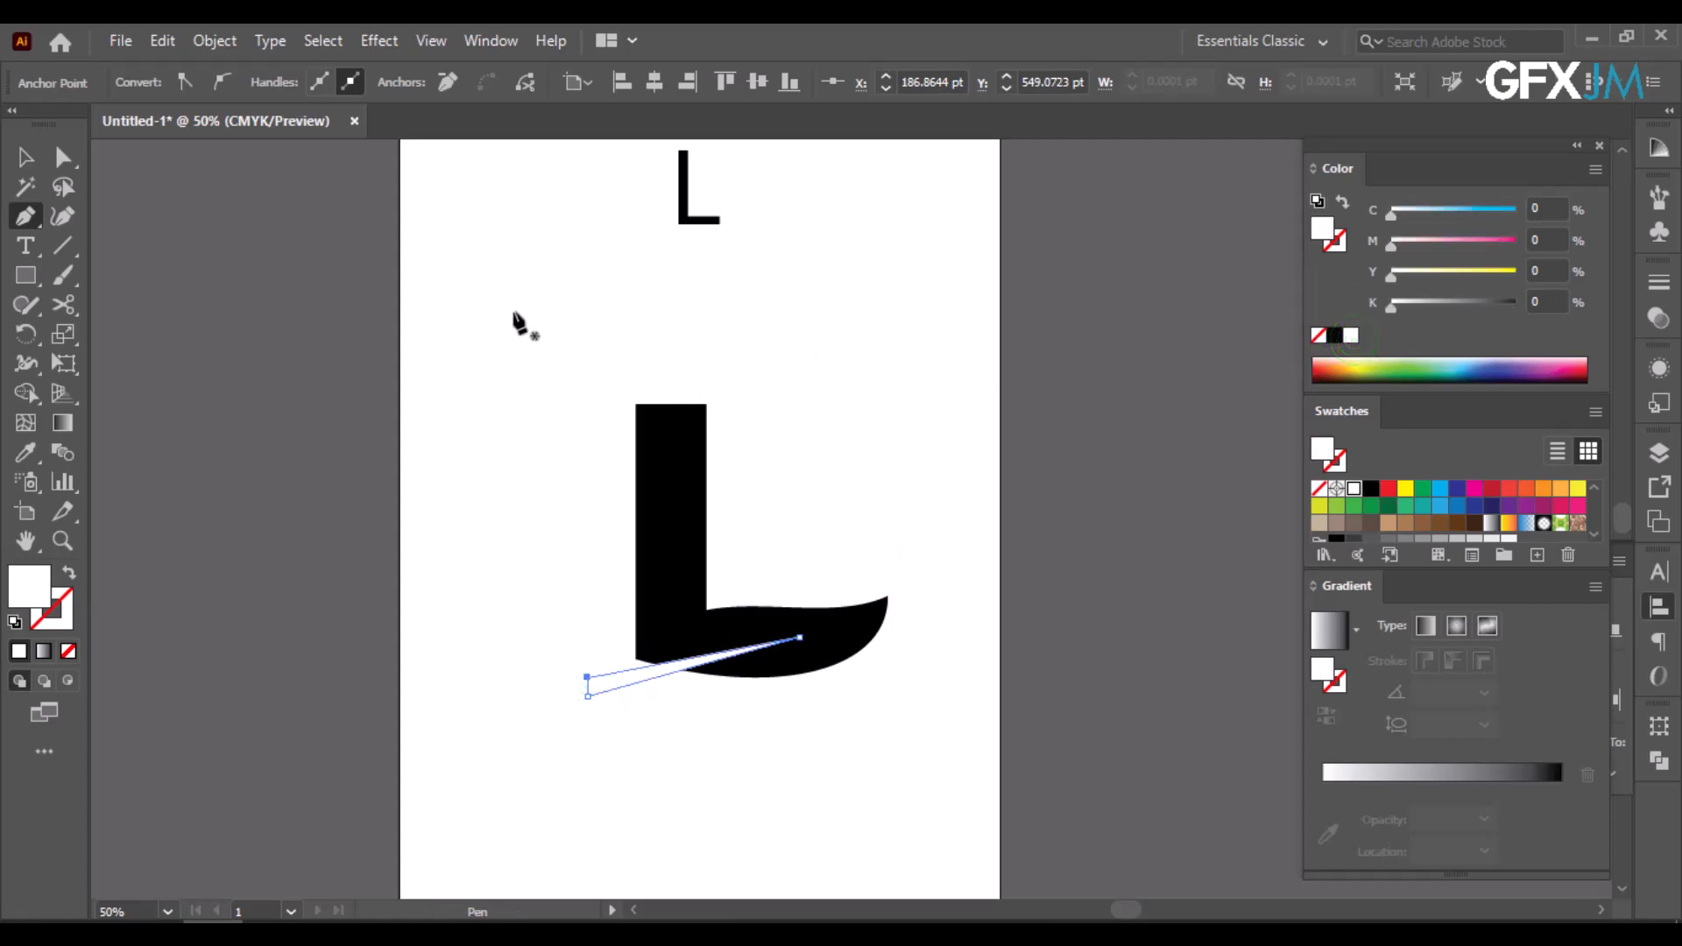
- Curve the long edges of the white triangle downward with the Anchor Point tool to form a tapered sliver
left_click(28, 215)
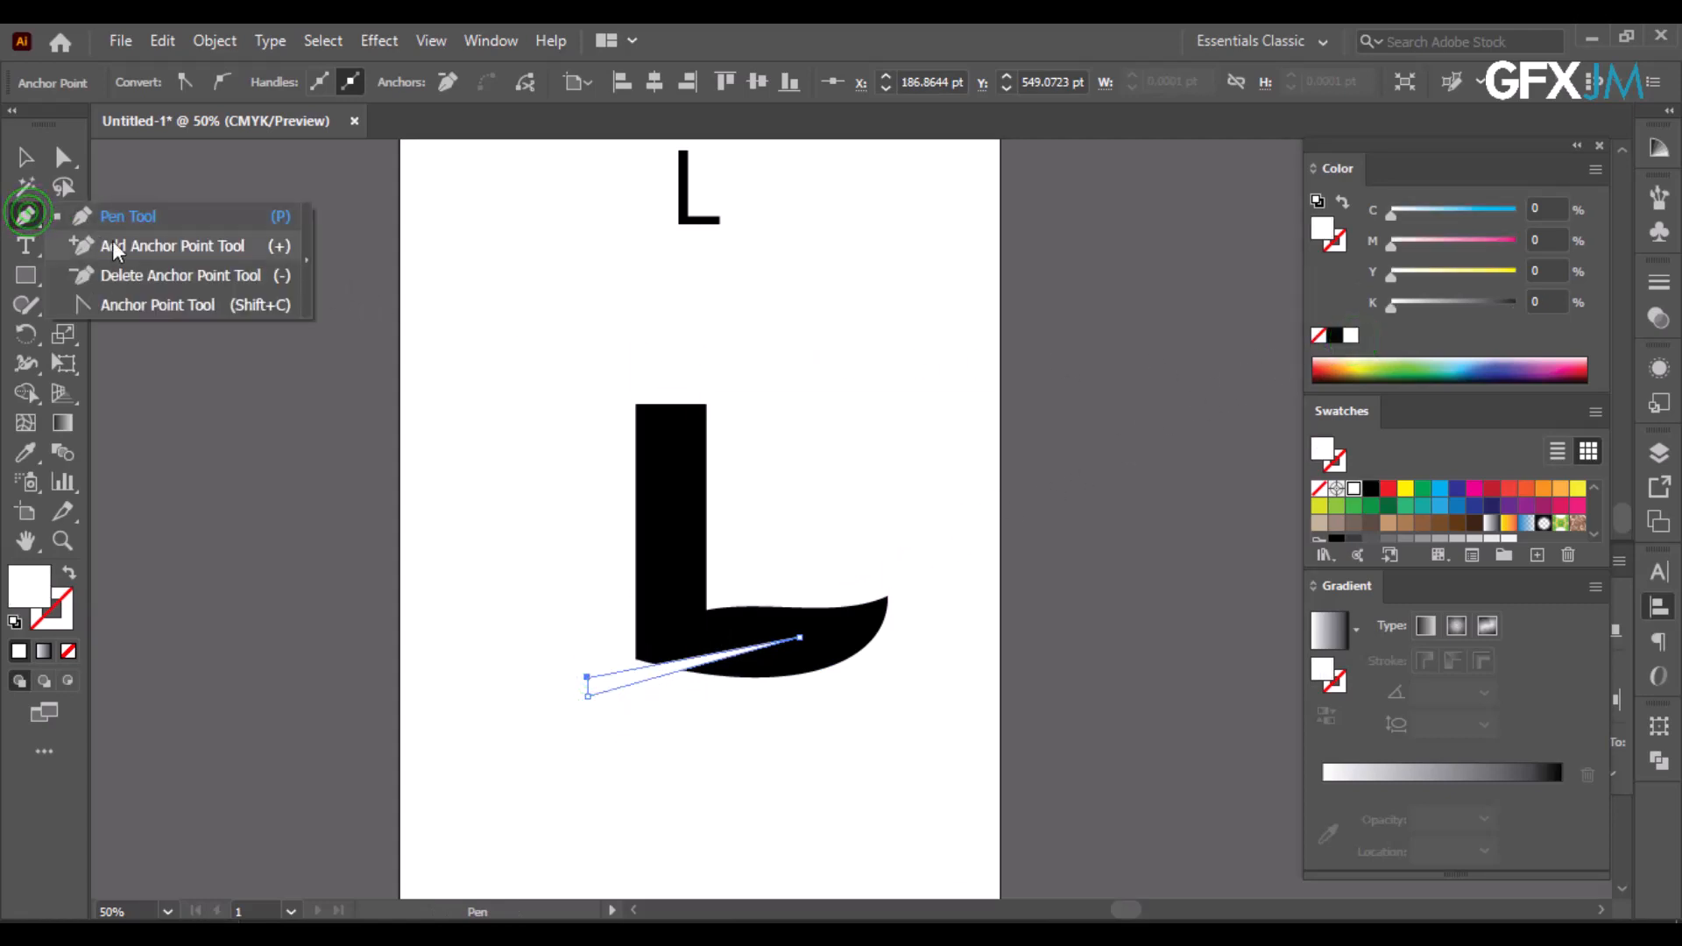
left_click(133, 302)
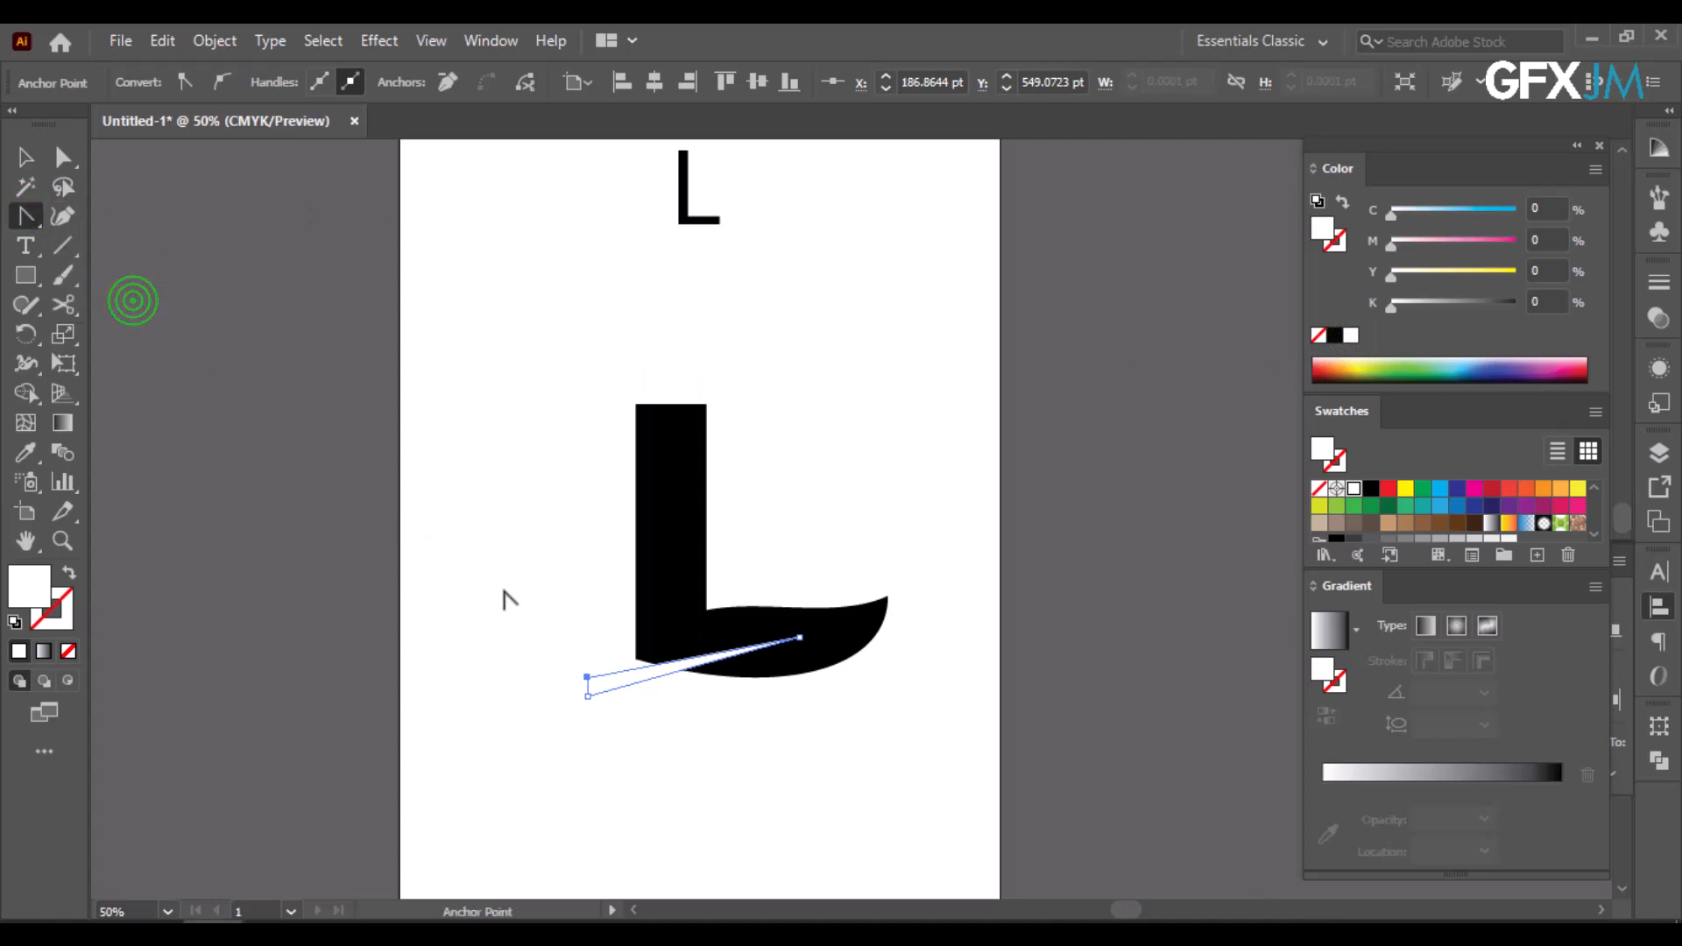
left_click(672, 670)
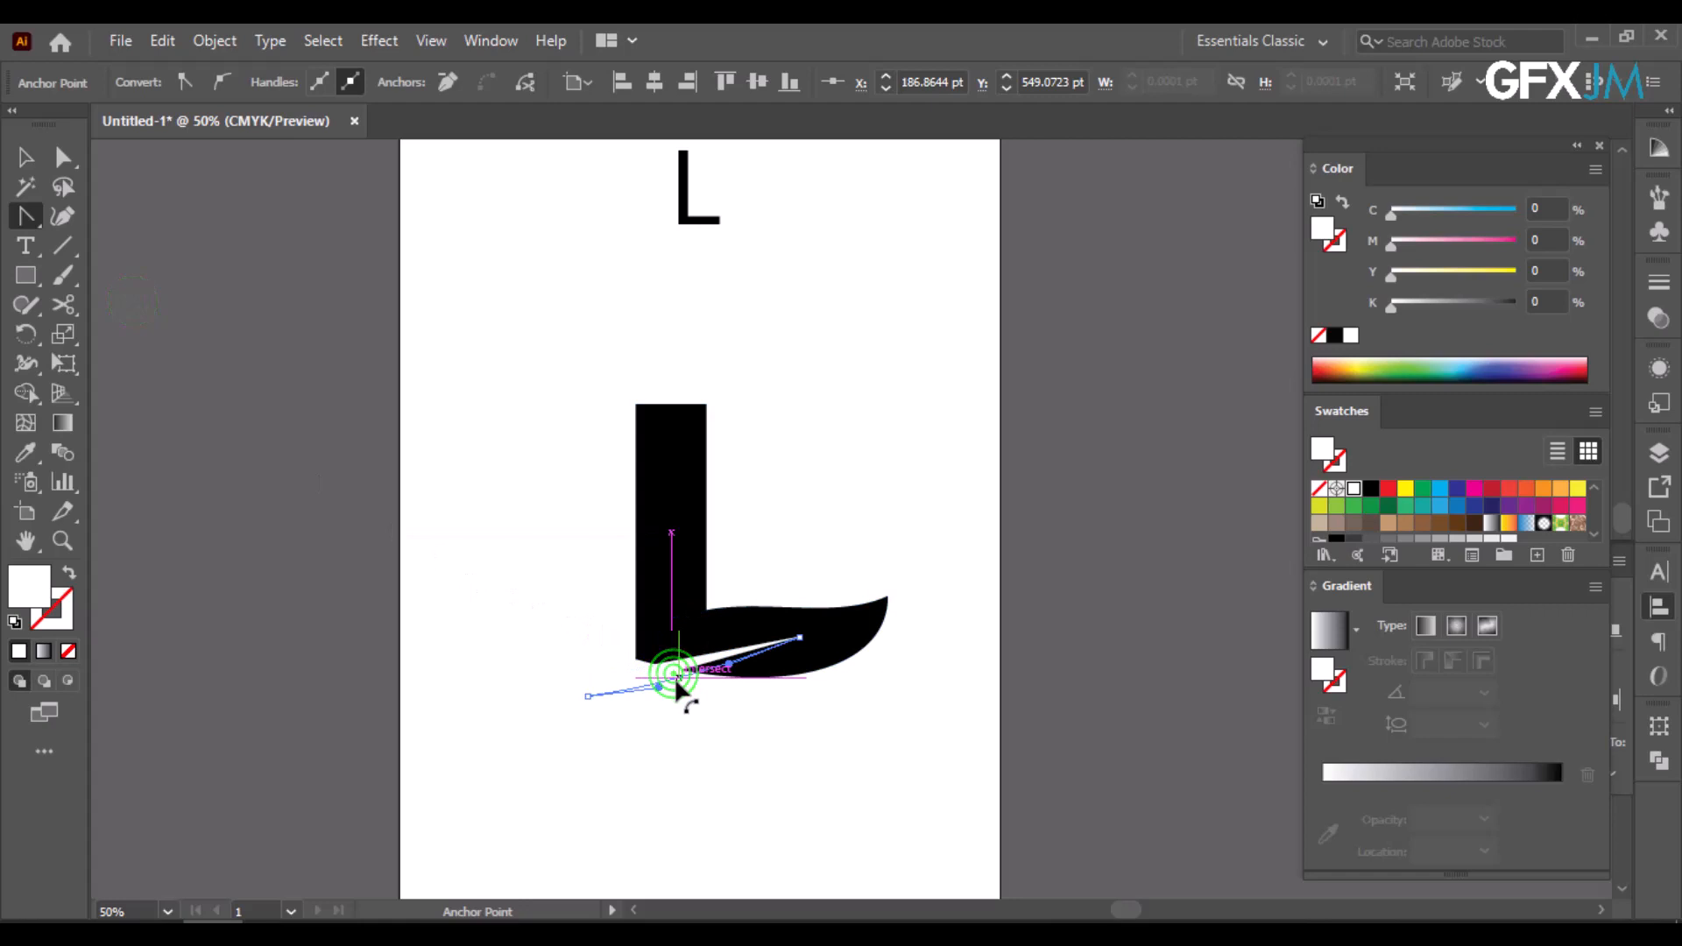
left_click_drag(670, 662, 680, 677)
- Rotate the white sliver slightly clockwise and move it so it crosses the bar's lower end and points into the leaf
left_click(25, 156)
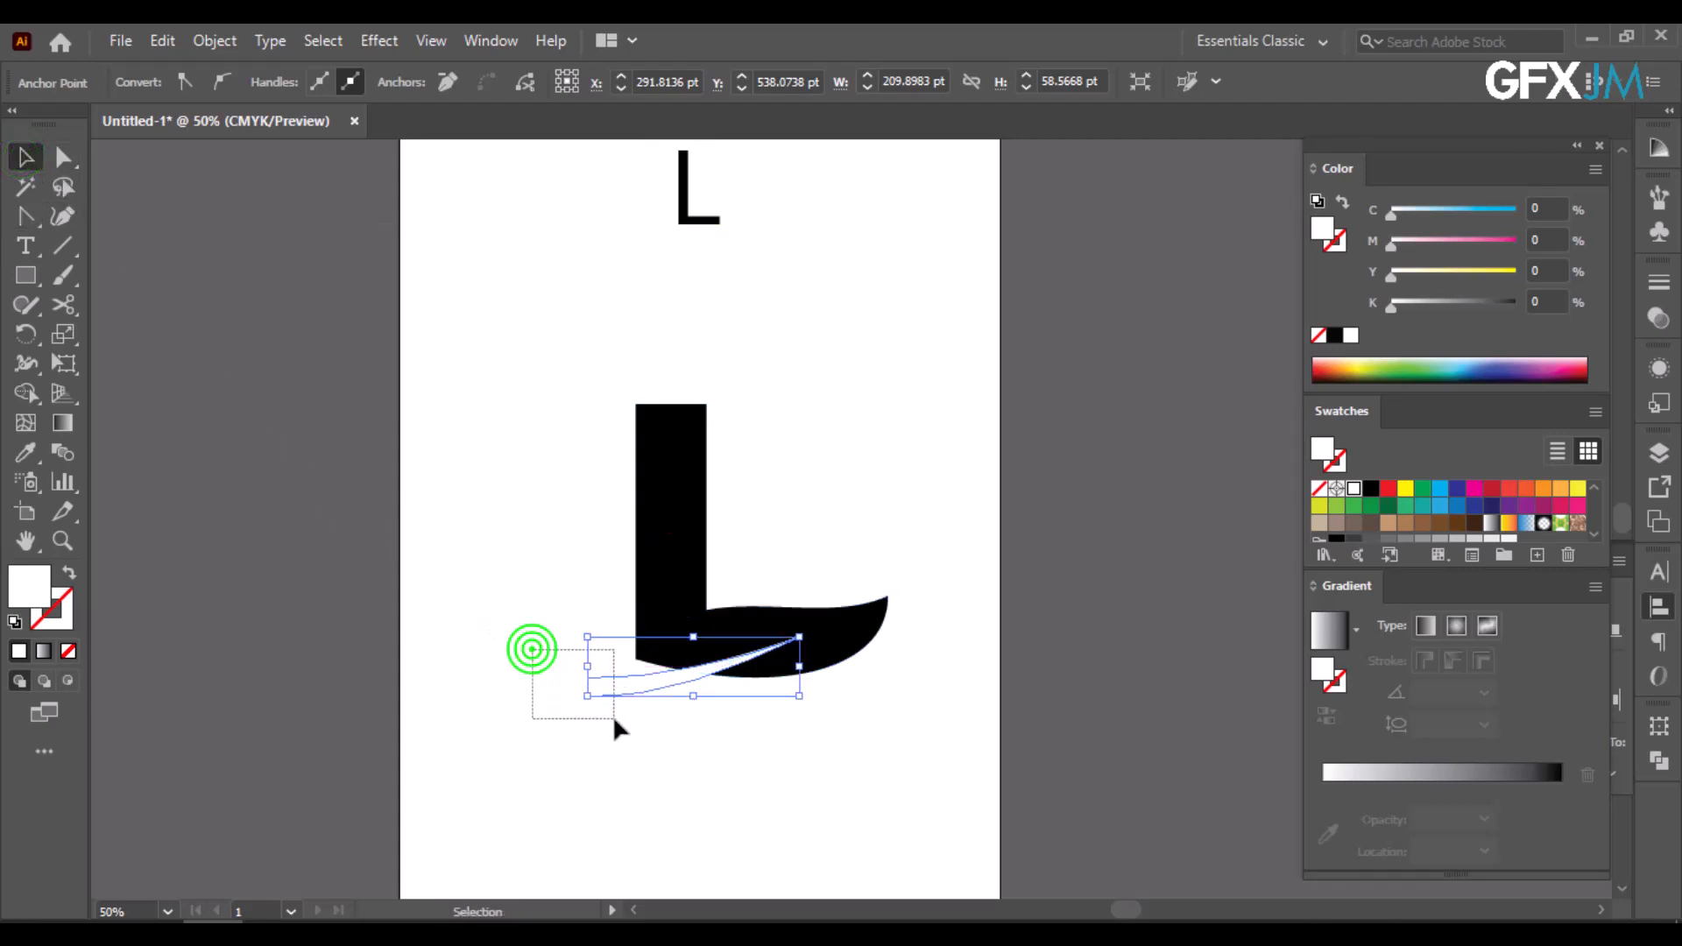
left_click_drag(613, 715, 691, 666)
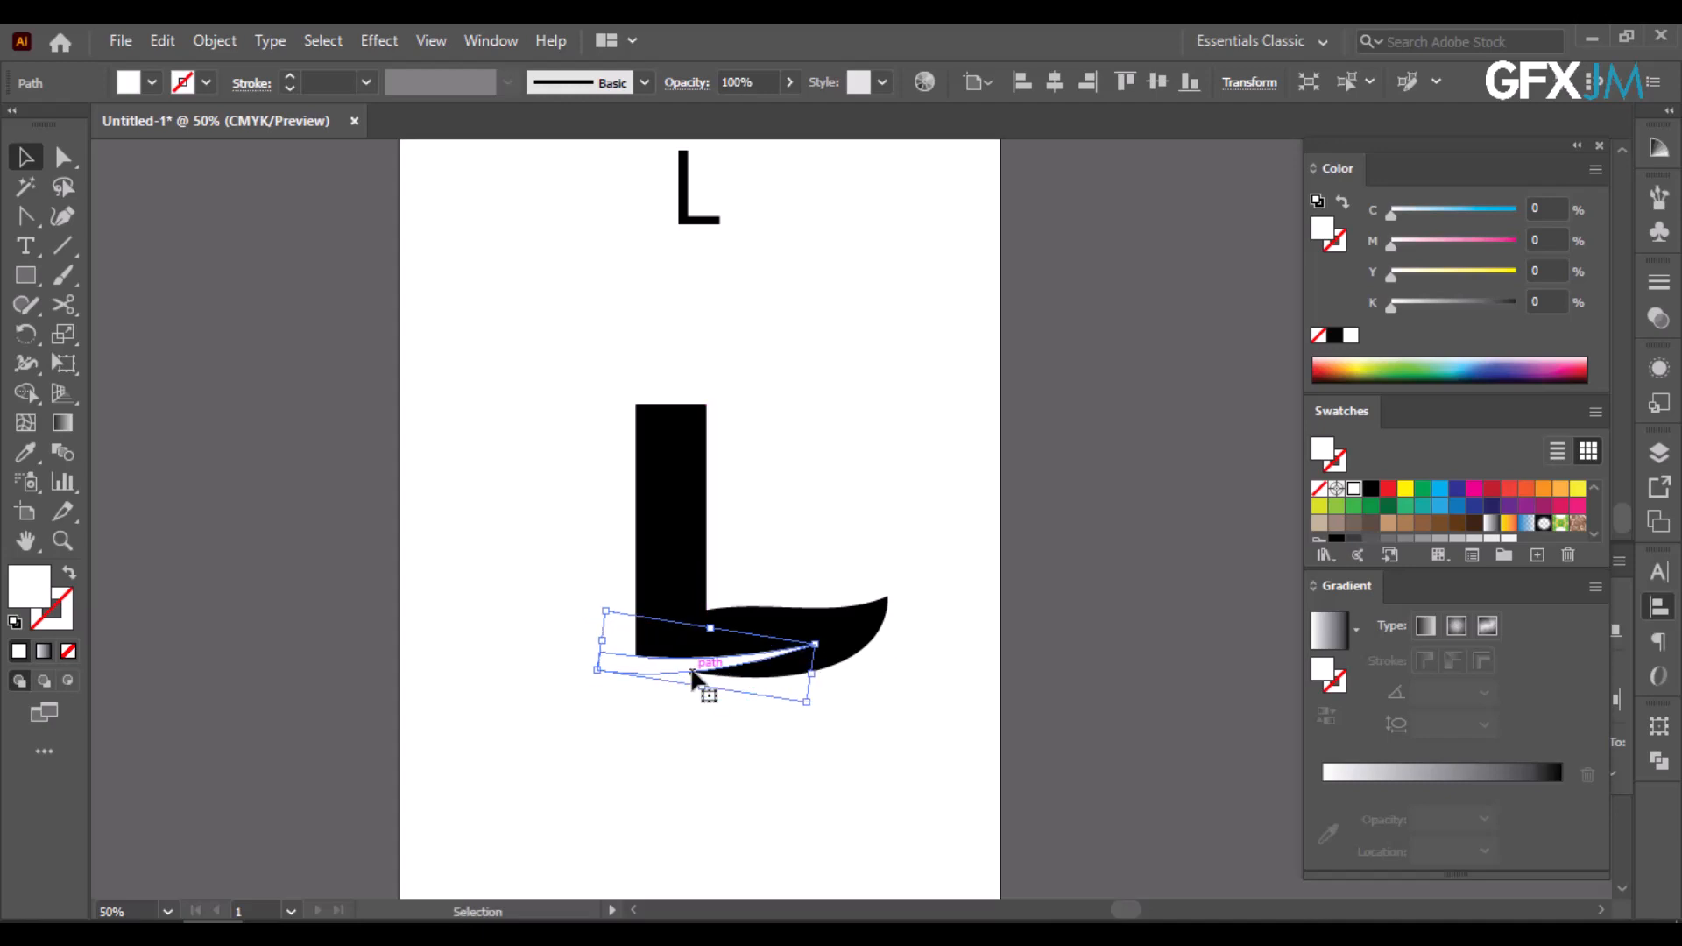
left_click_drag(805, 714, 743, 668)
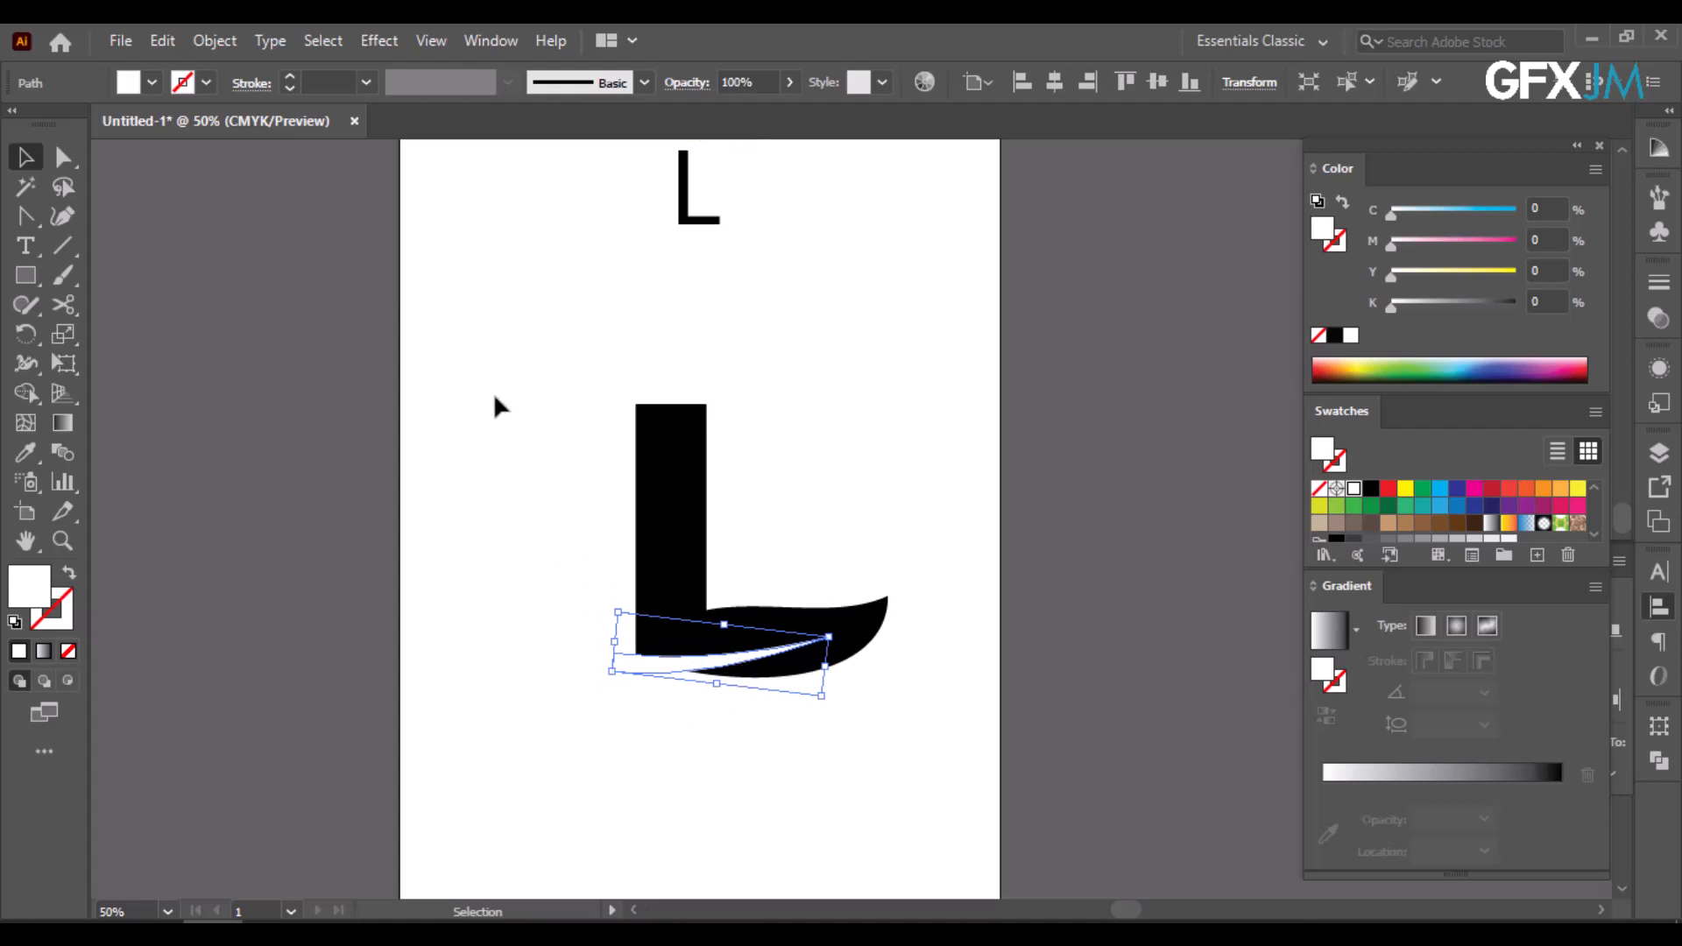
- Remove the white sliver and the corner areas beneath it from the L with the Shape Builder, leaving a real tapered cut
left_click_drag(497, 371, 898, 785)
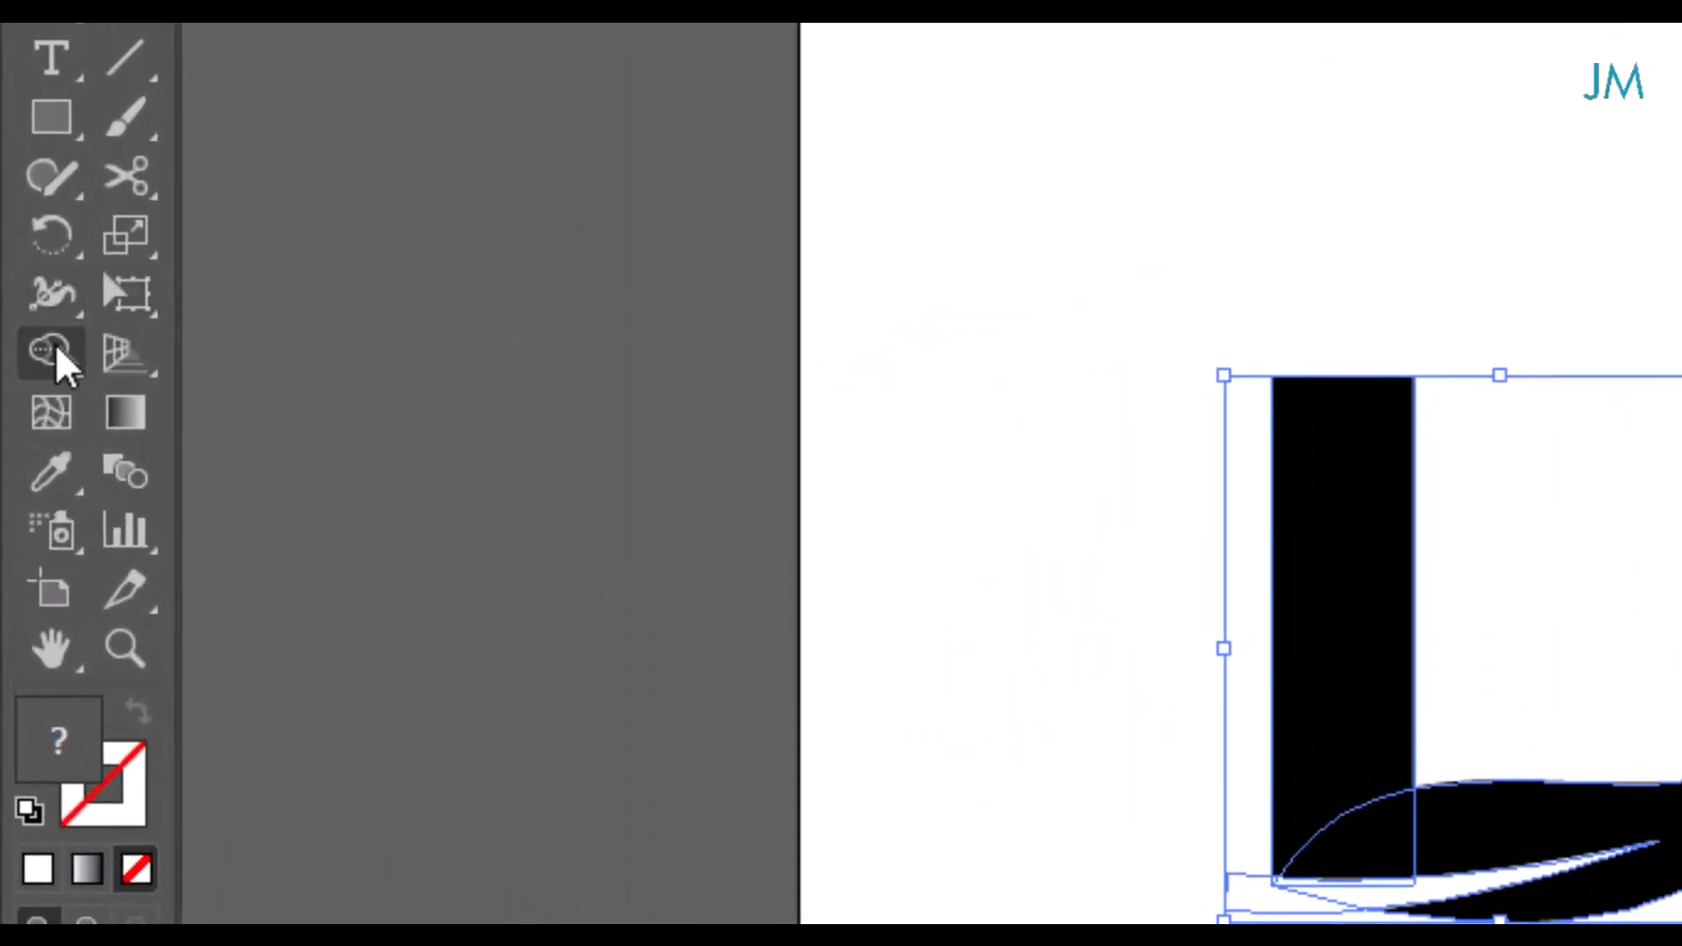
left_click(52, 350)
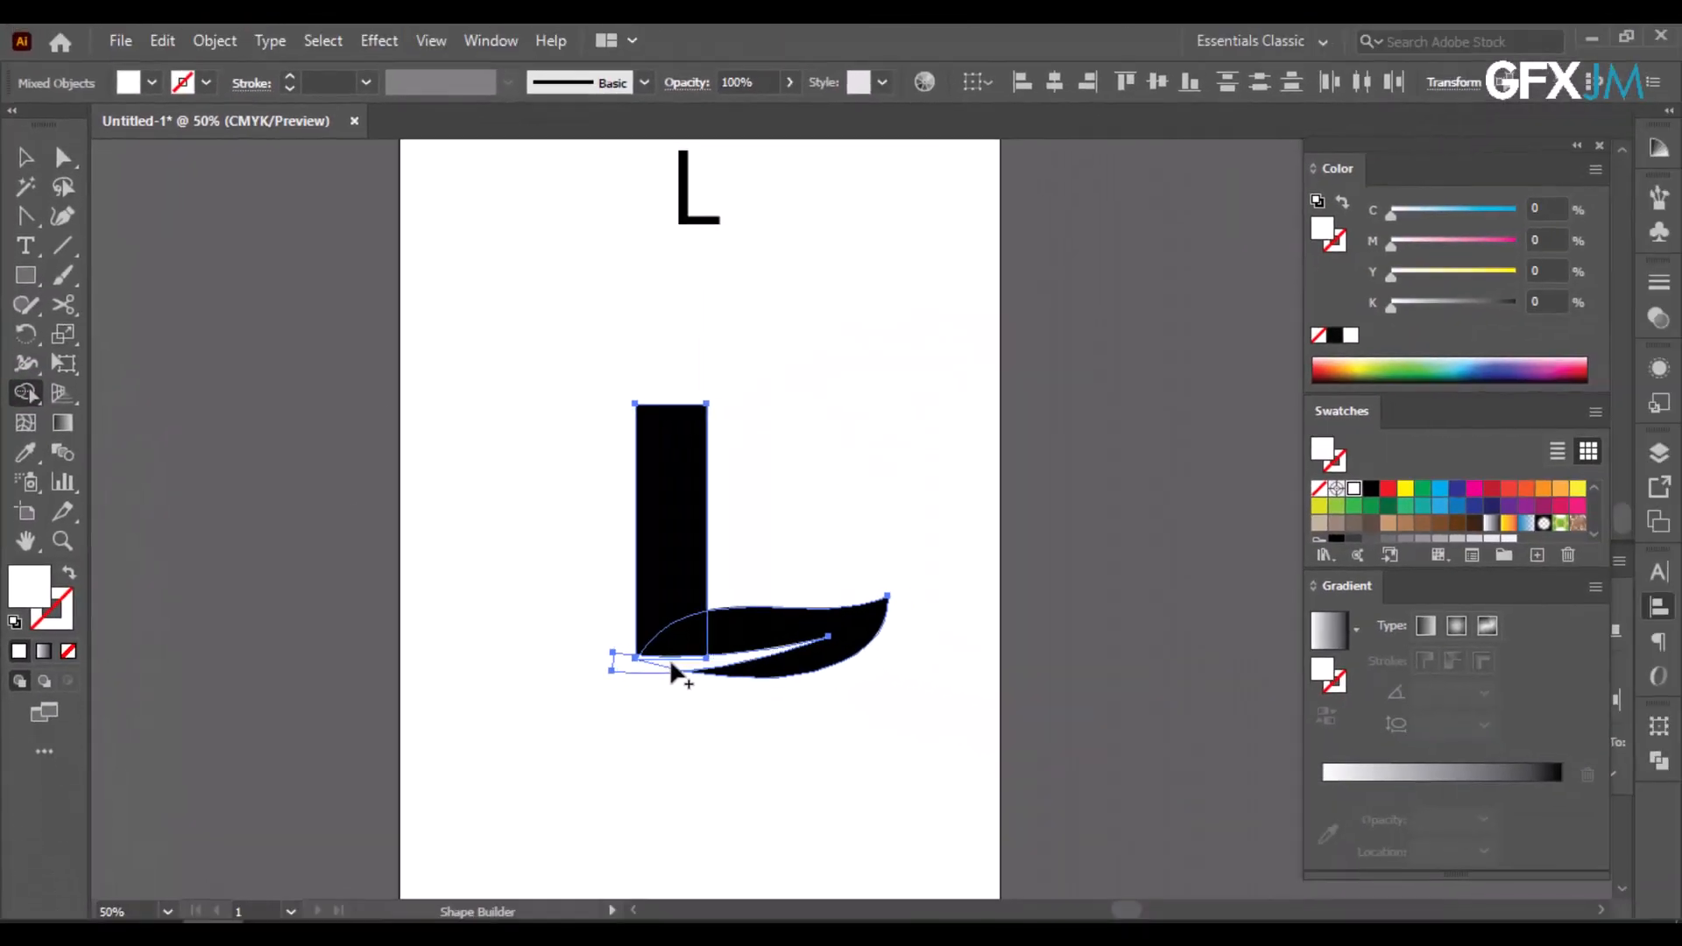
scroll(671, 666, "up", 5)
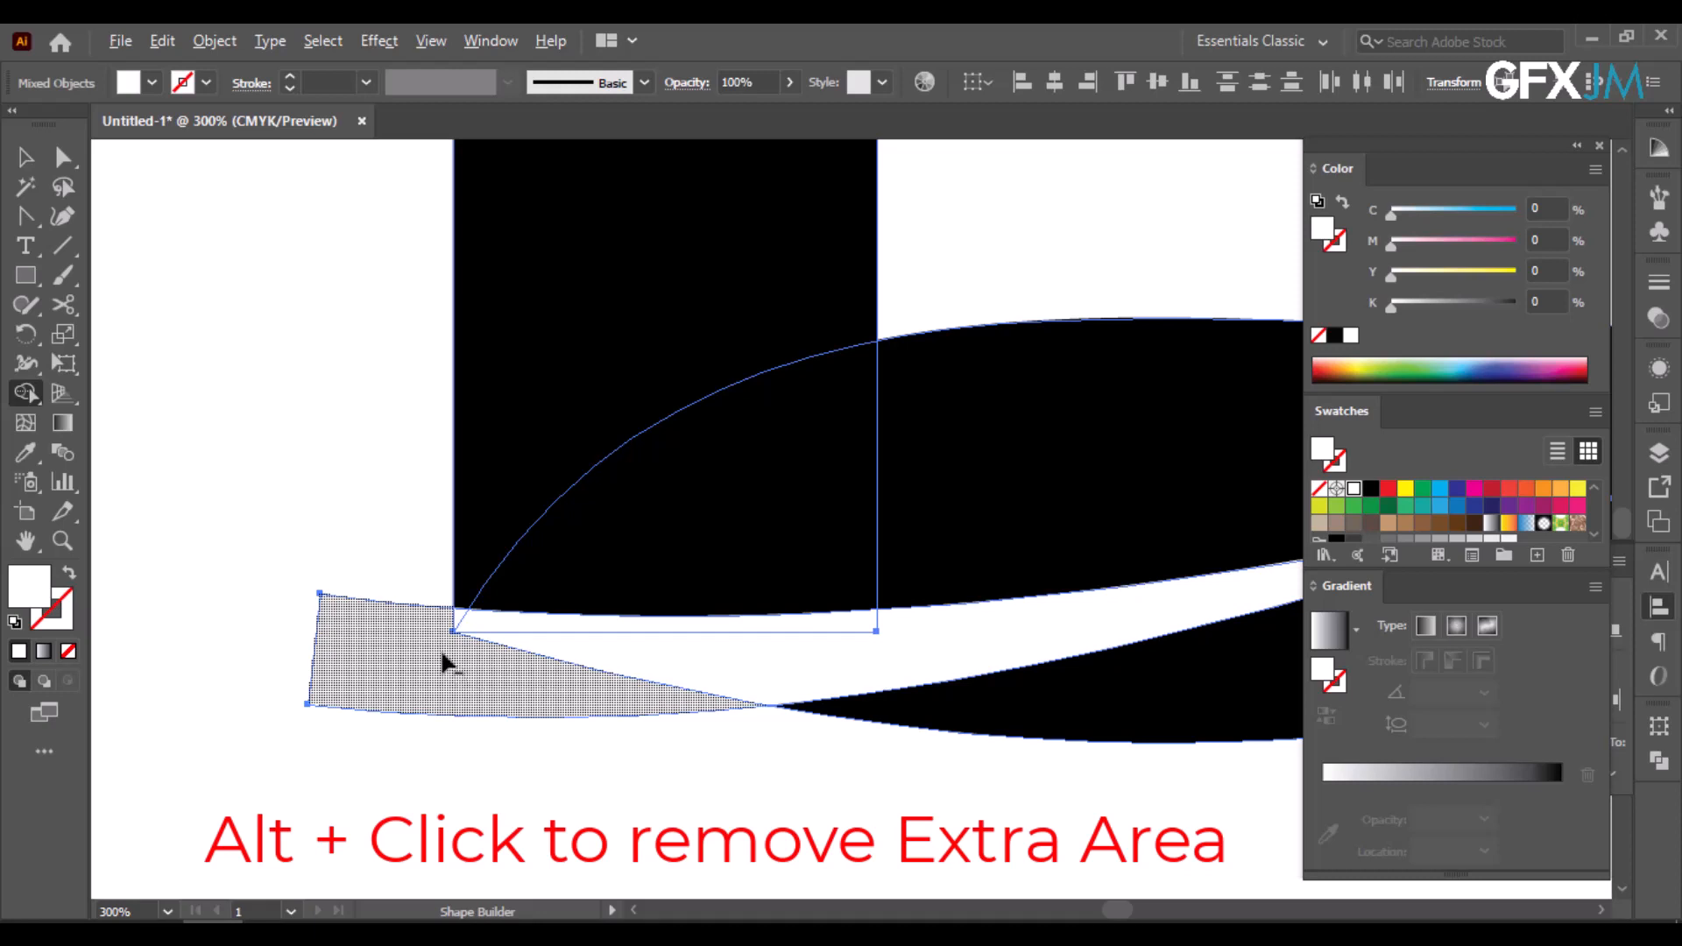
left_click_drag(441, 628, 613, 680)
scroll(618, 681, "down", 2)
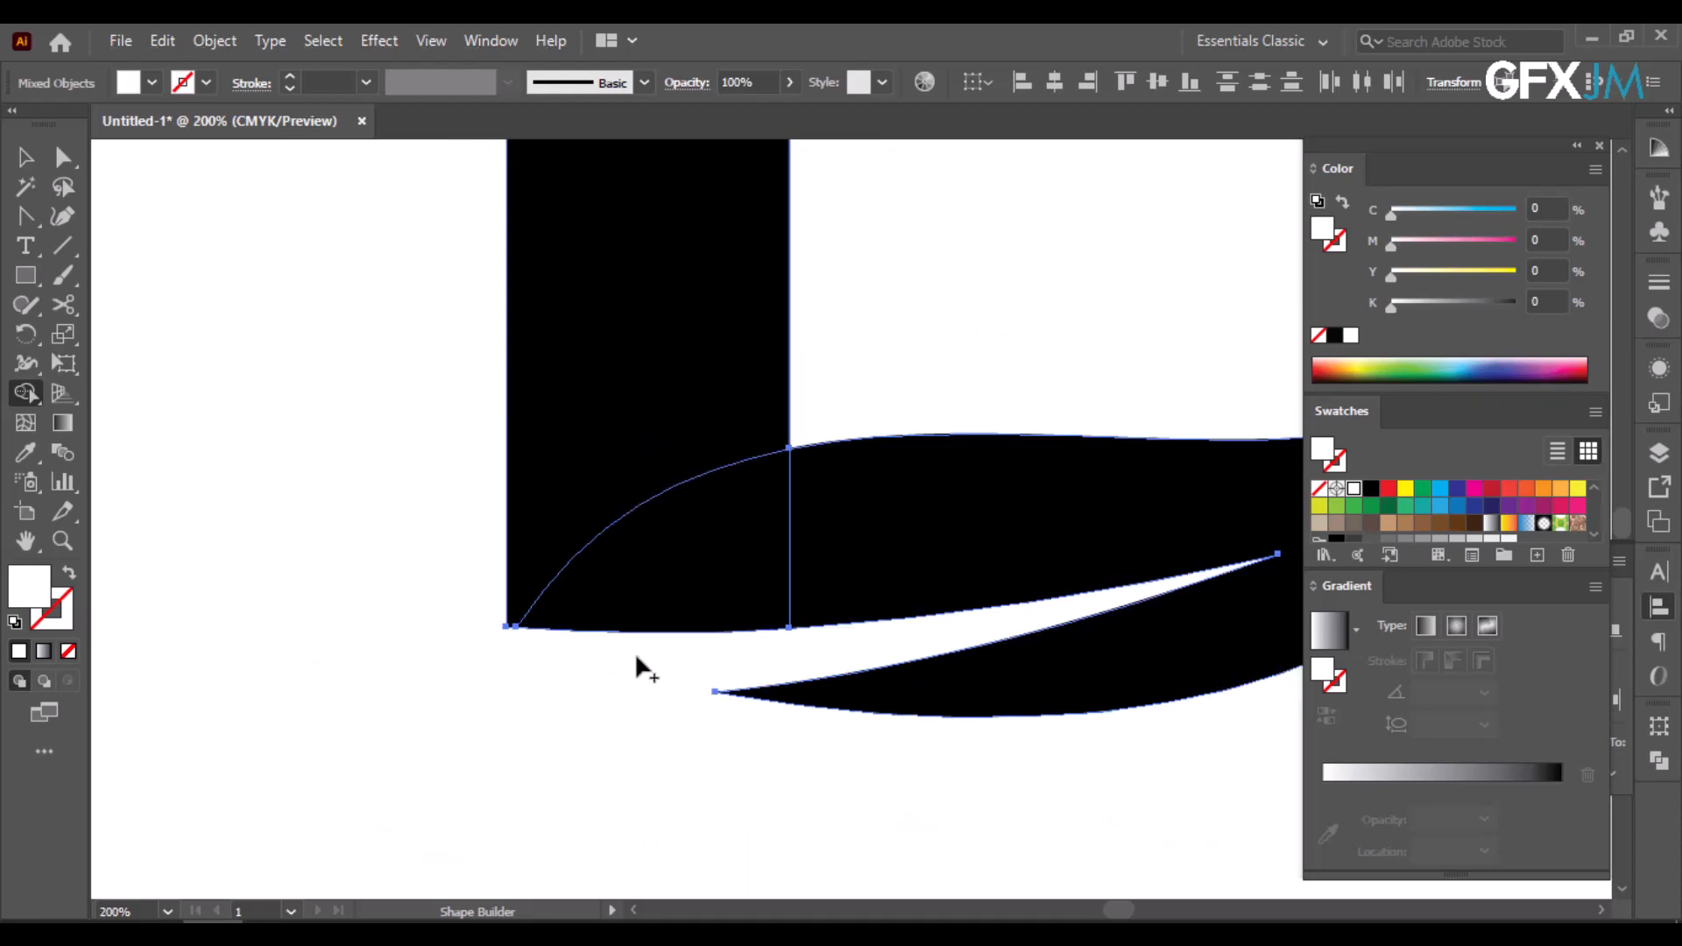
- Merge the bar's overlapping lower part into the leaf with the Shape Builder and fill the leaf black
left_click_drag(725, 594, 849, 590)
scroll(832, 593, "down", 1)
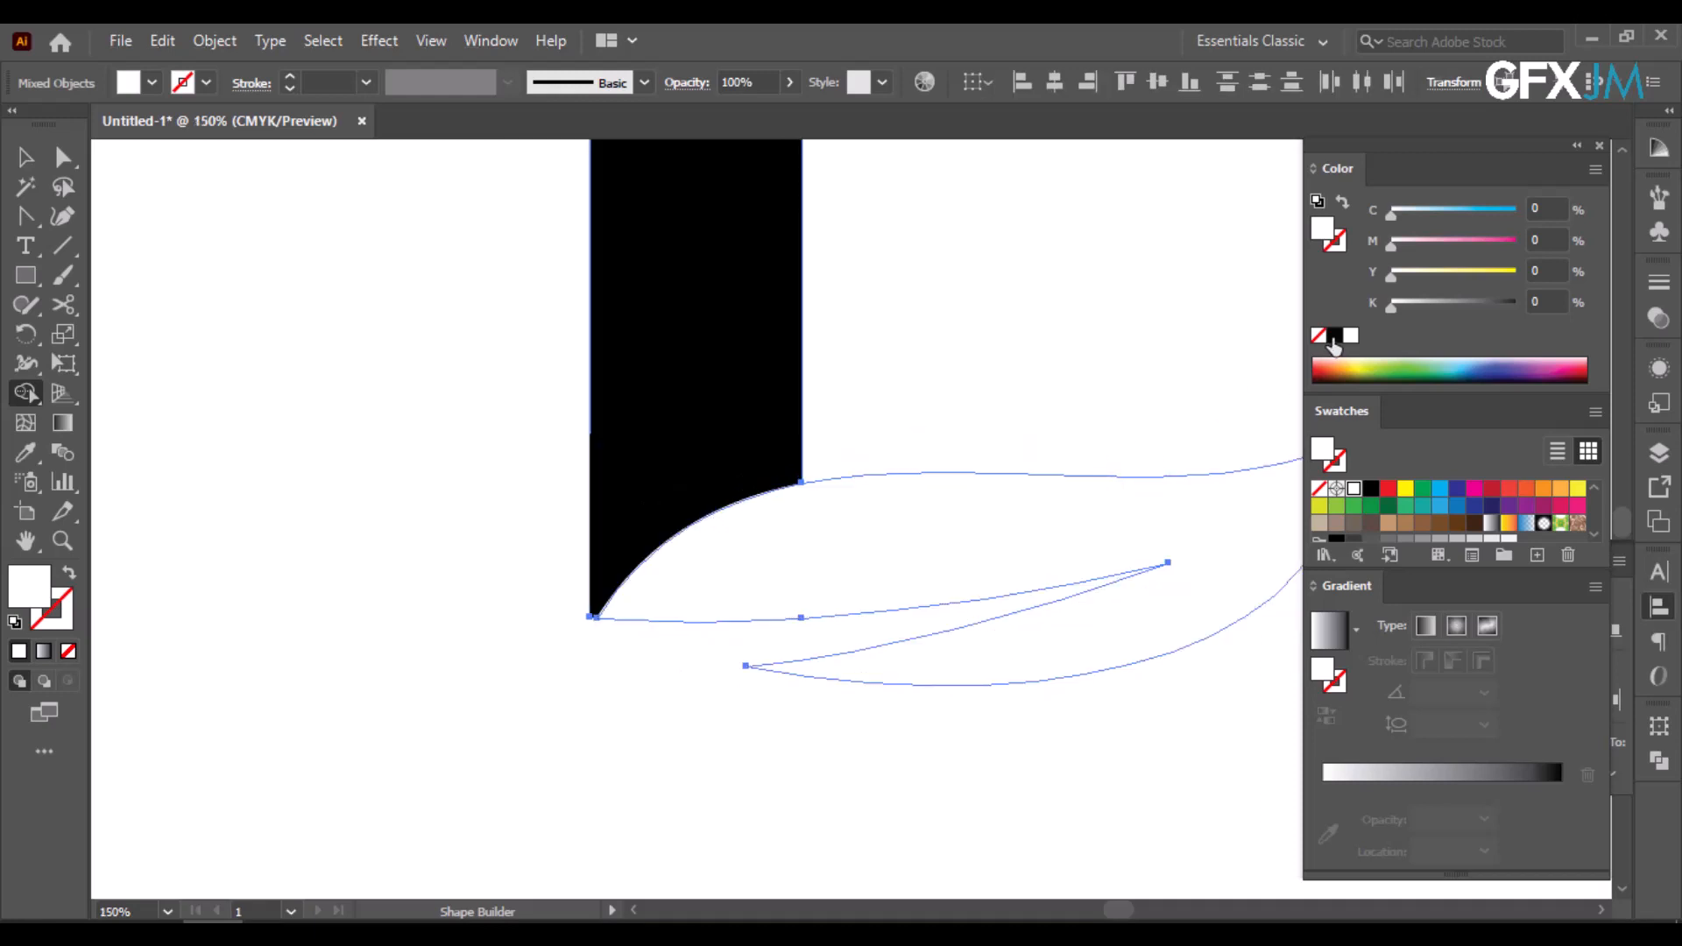
left_click(1332, 337)
left_click(1002, 558)
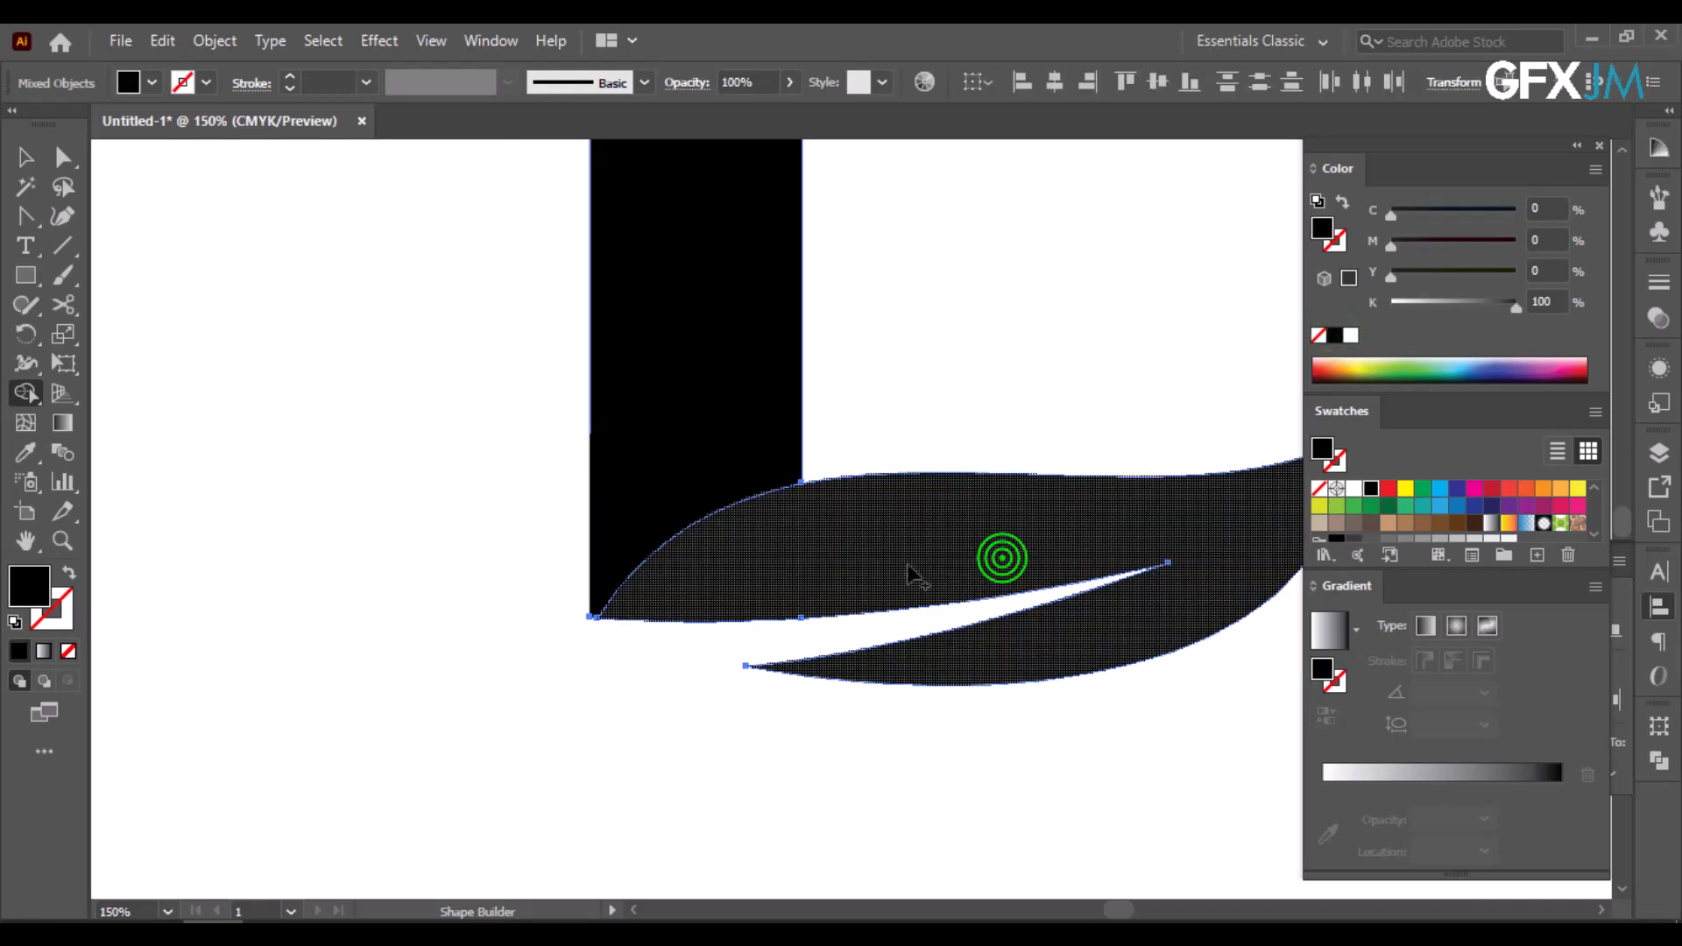
scroll(911, 574, "down", 2)
left_click_drag(810, 597, 696, 721)
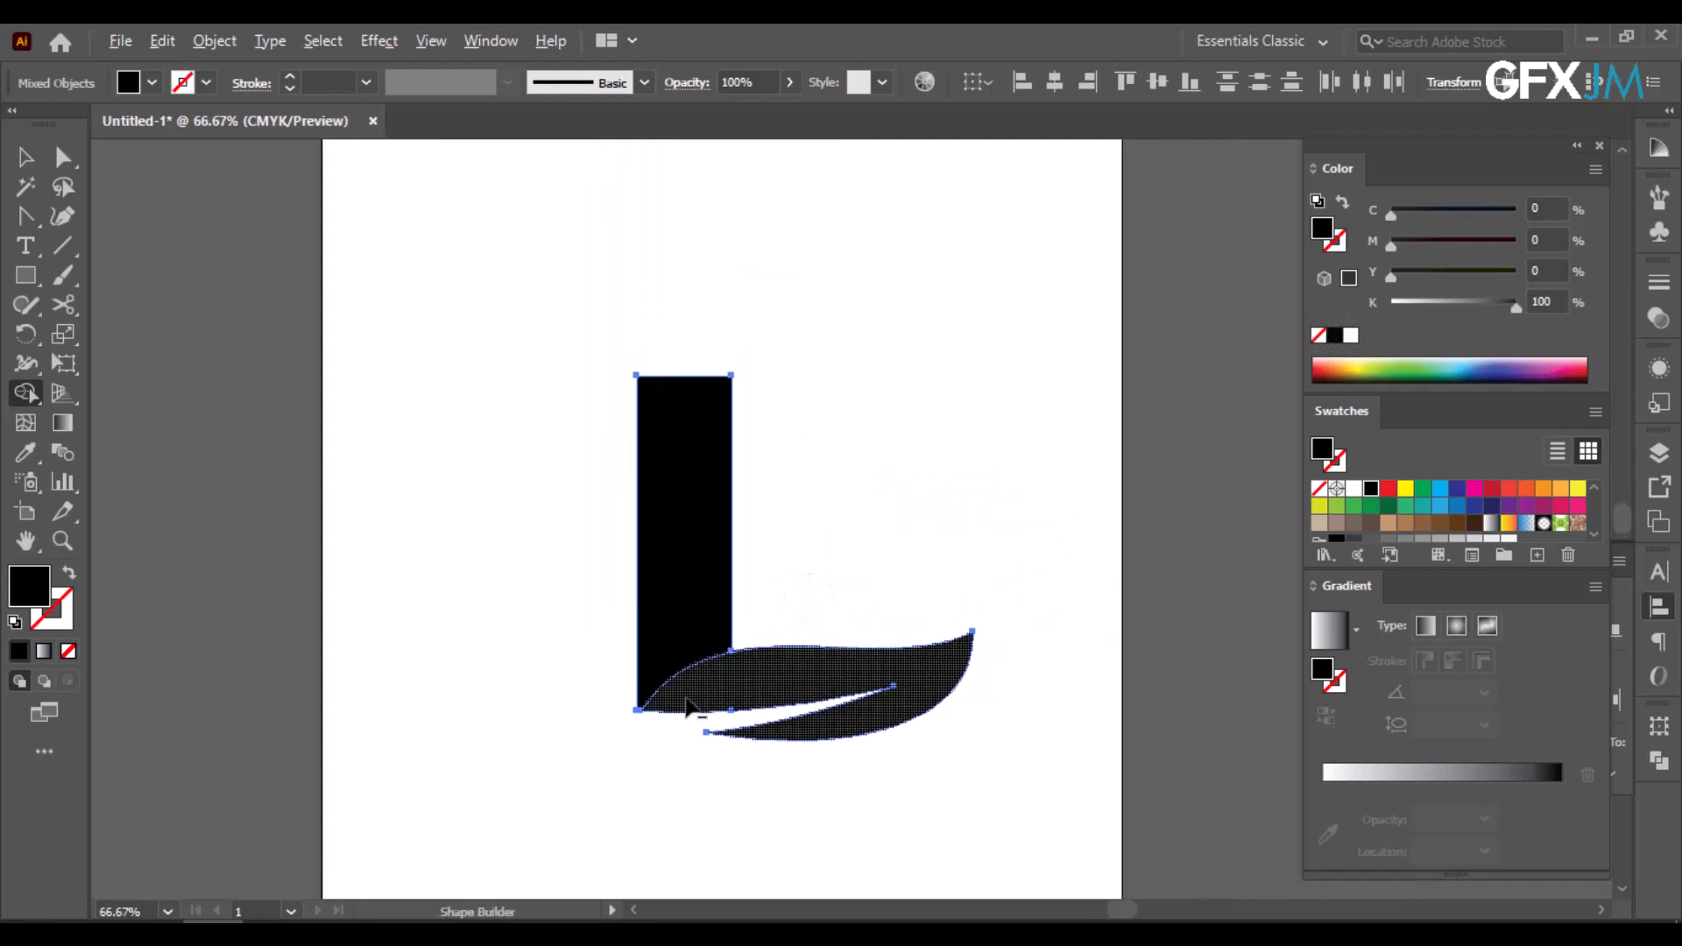
- Rotate the leaf slightly clockwise about its lower-left anchor to open a thin curved gap below the bar
left_click(25, 156)
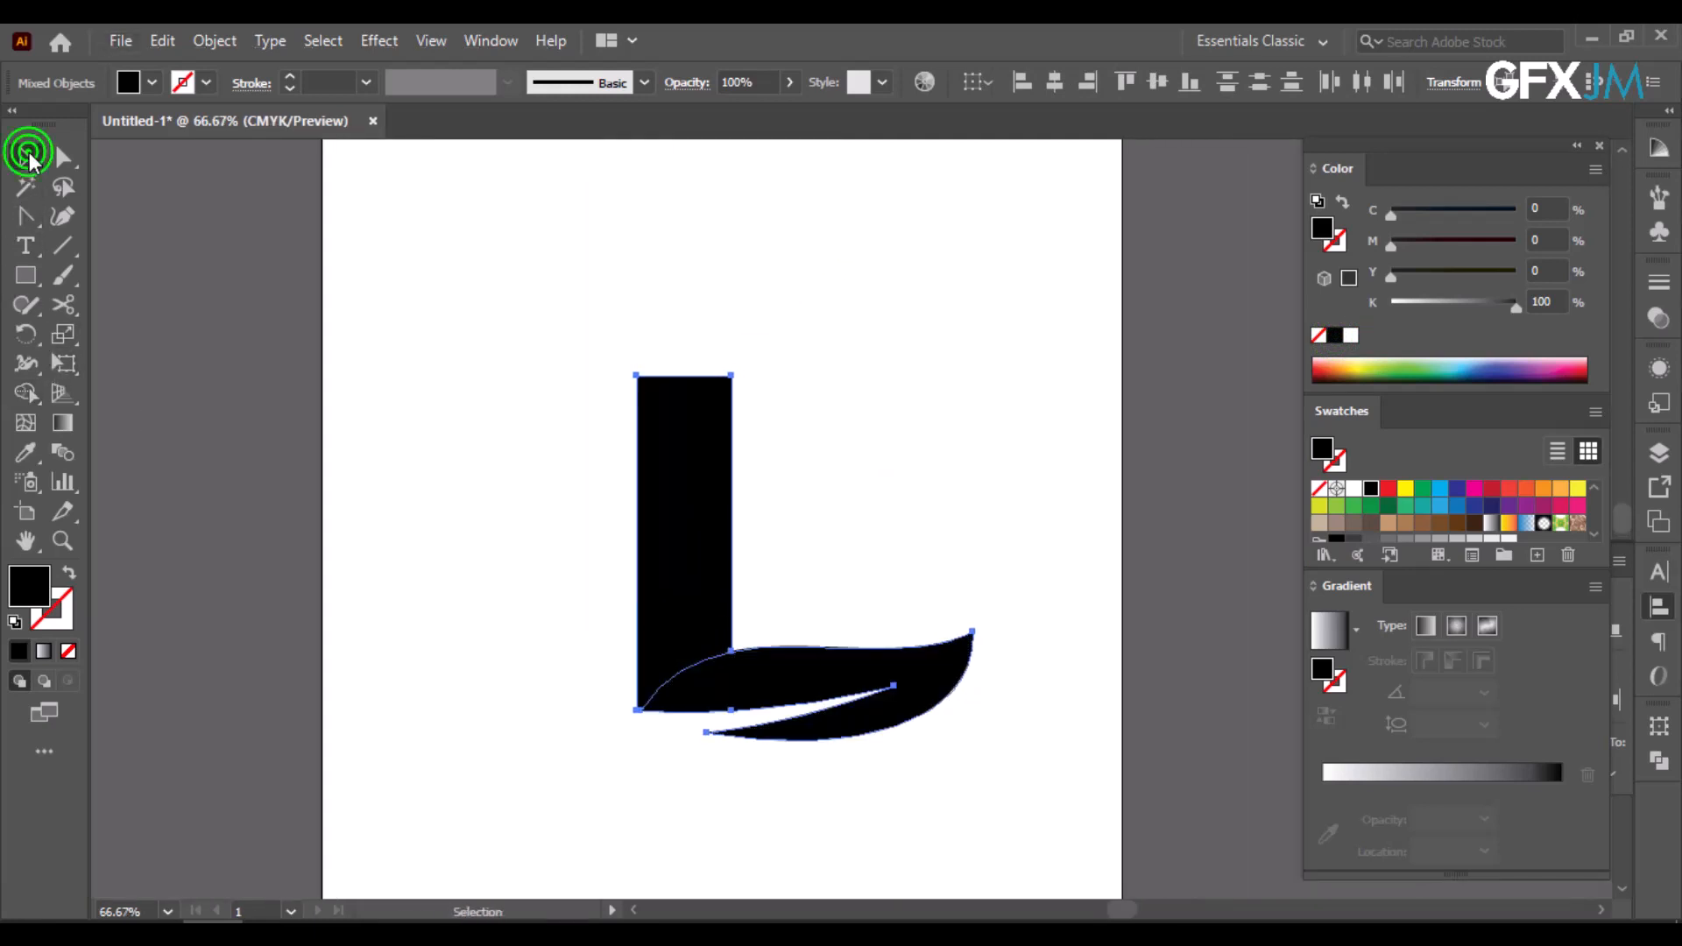
left_click(418, 622)
left_click(751, 693)
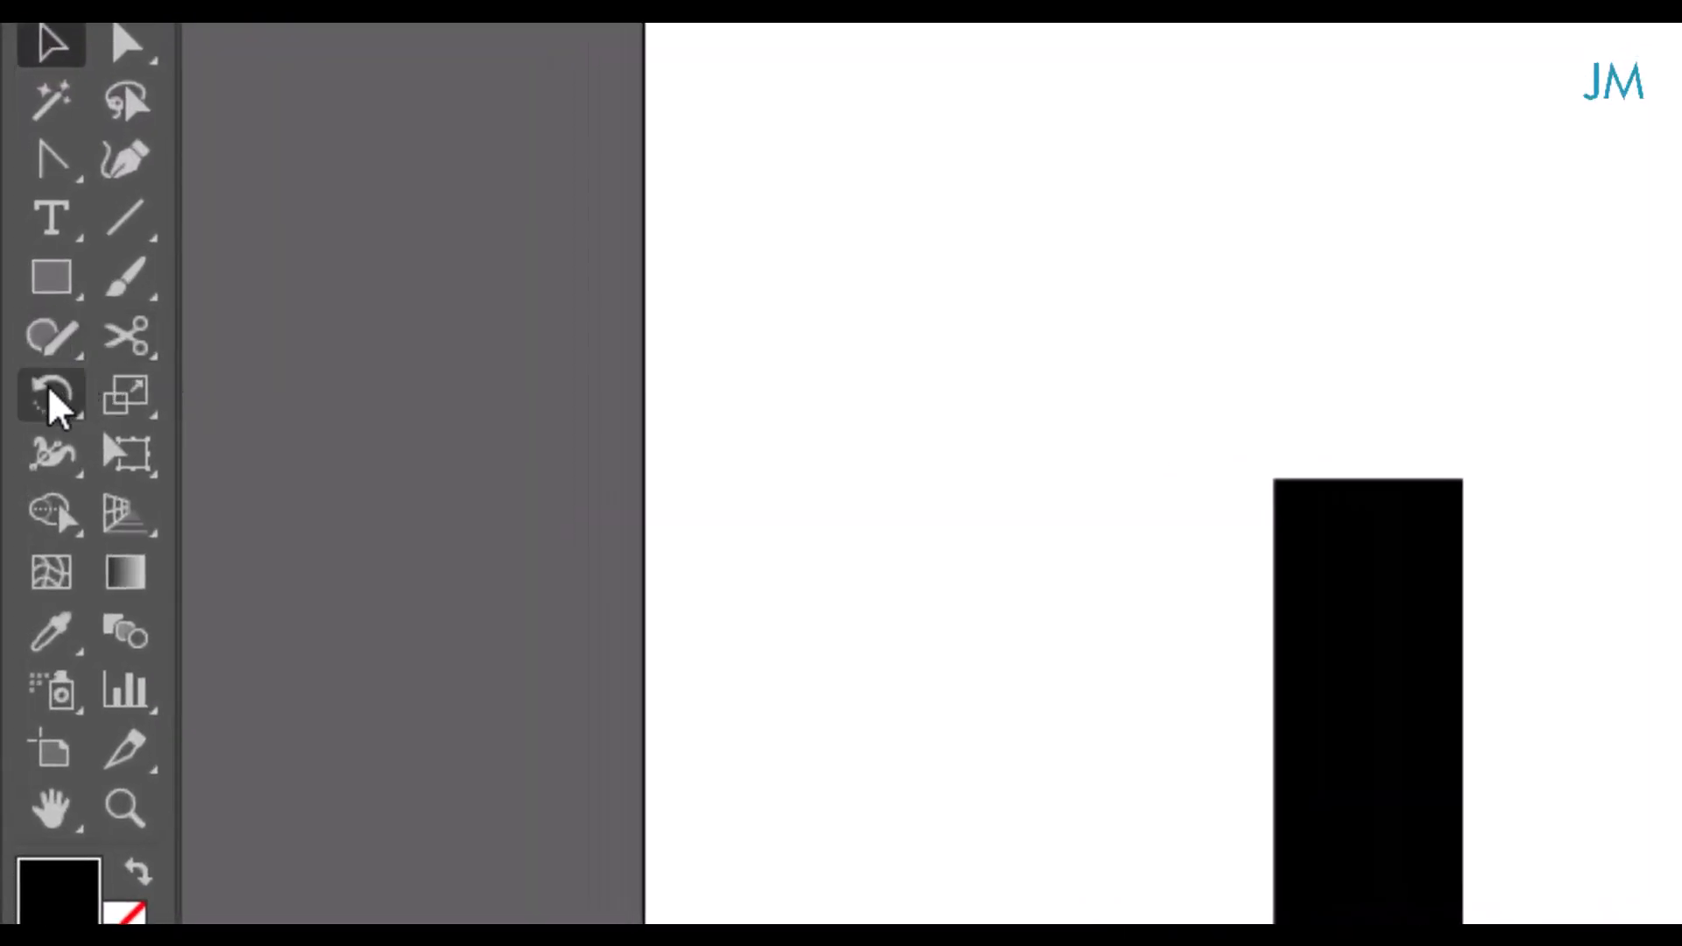
left_click(48, 386)
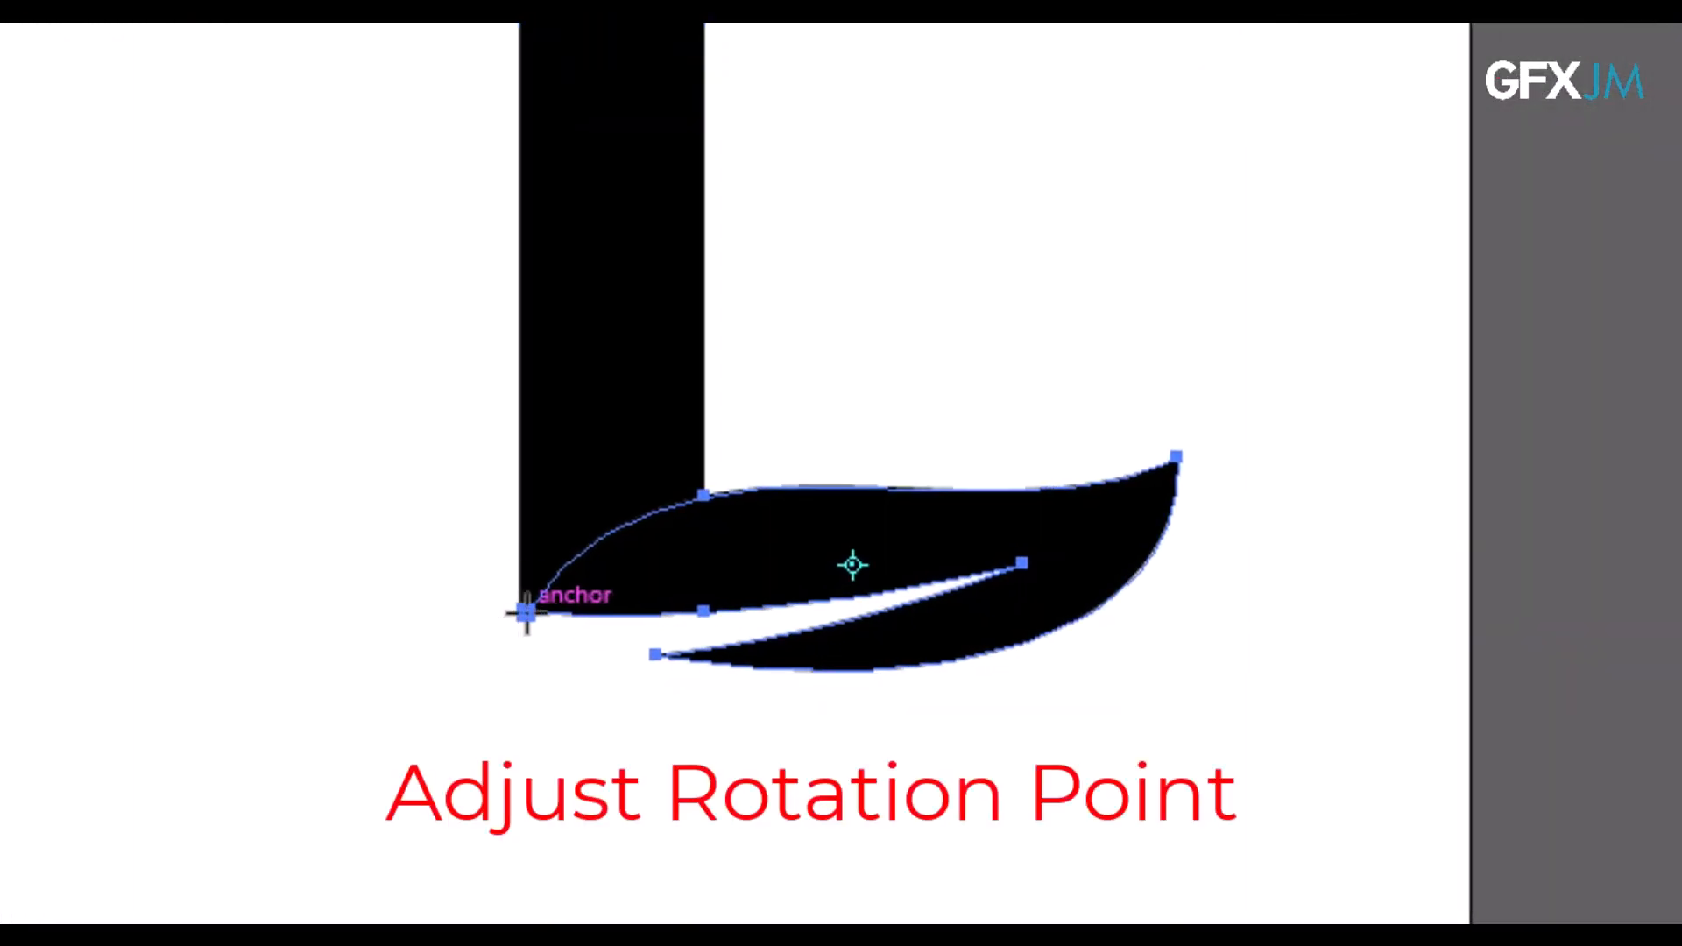
left_click(525, 614)
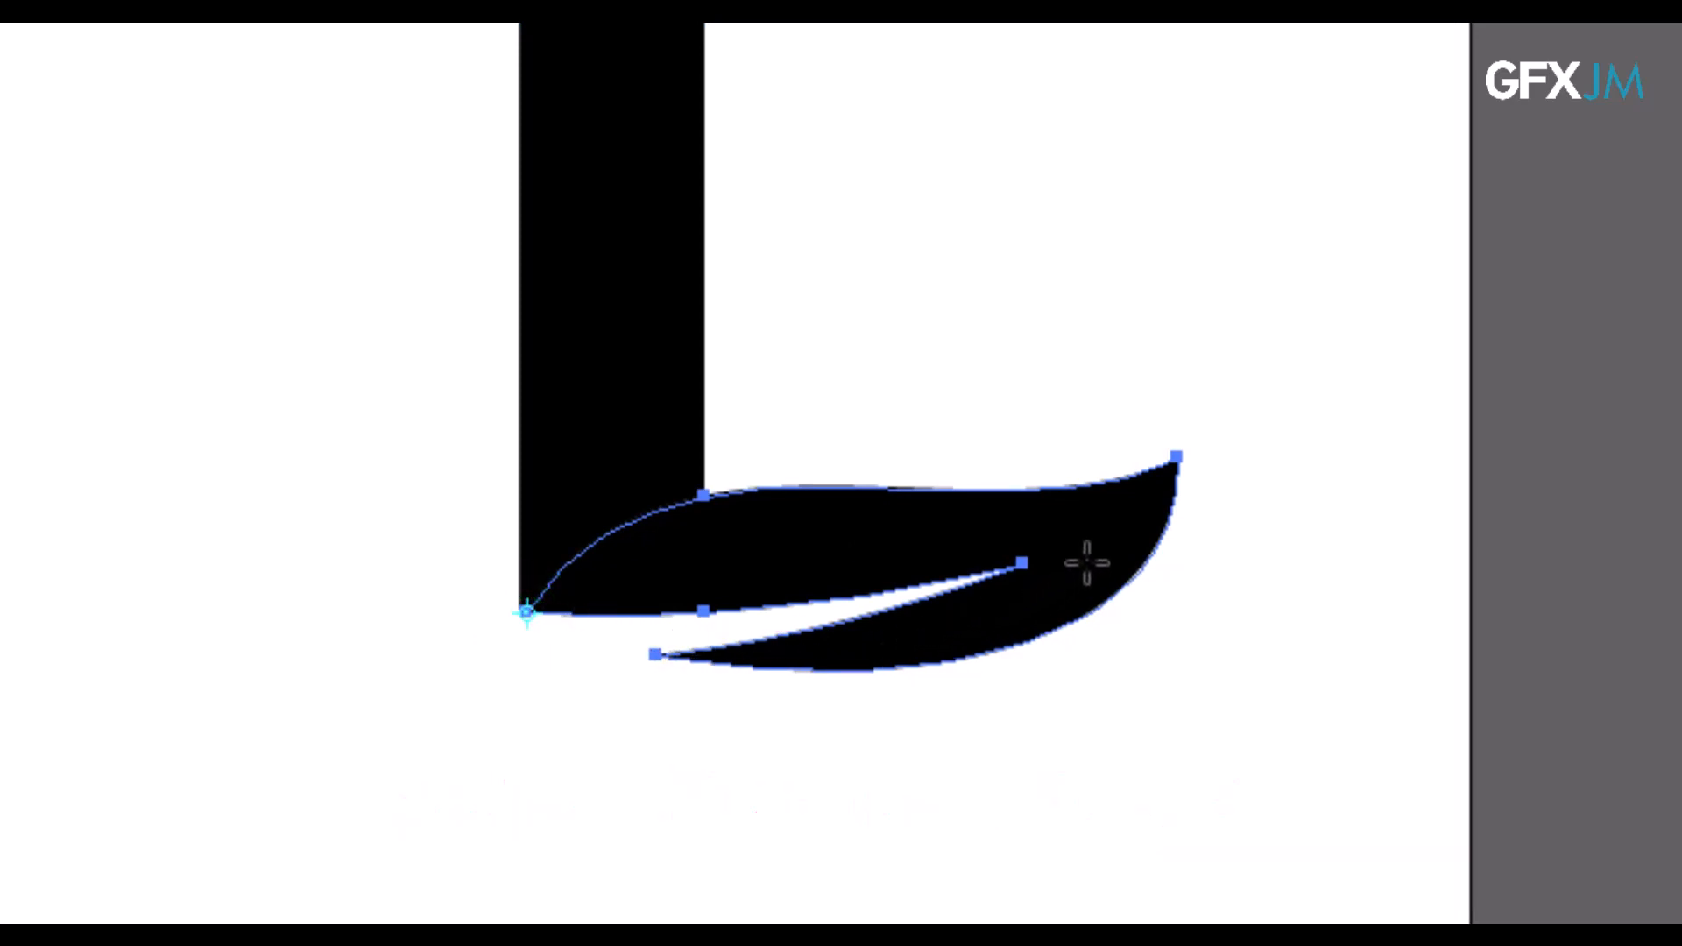
left_click_drag(1087, 564, 1098, 605)
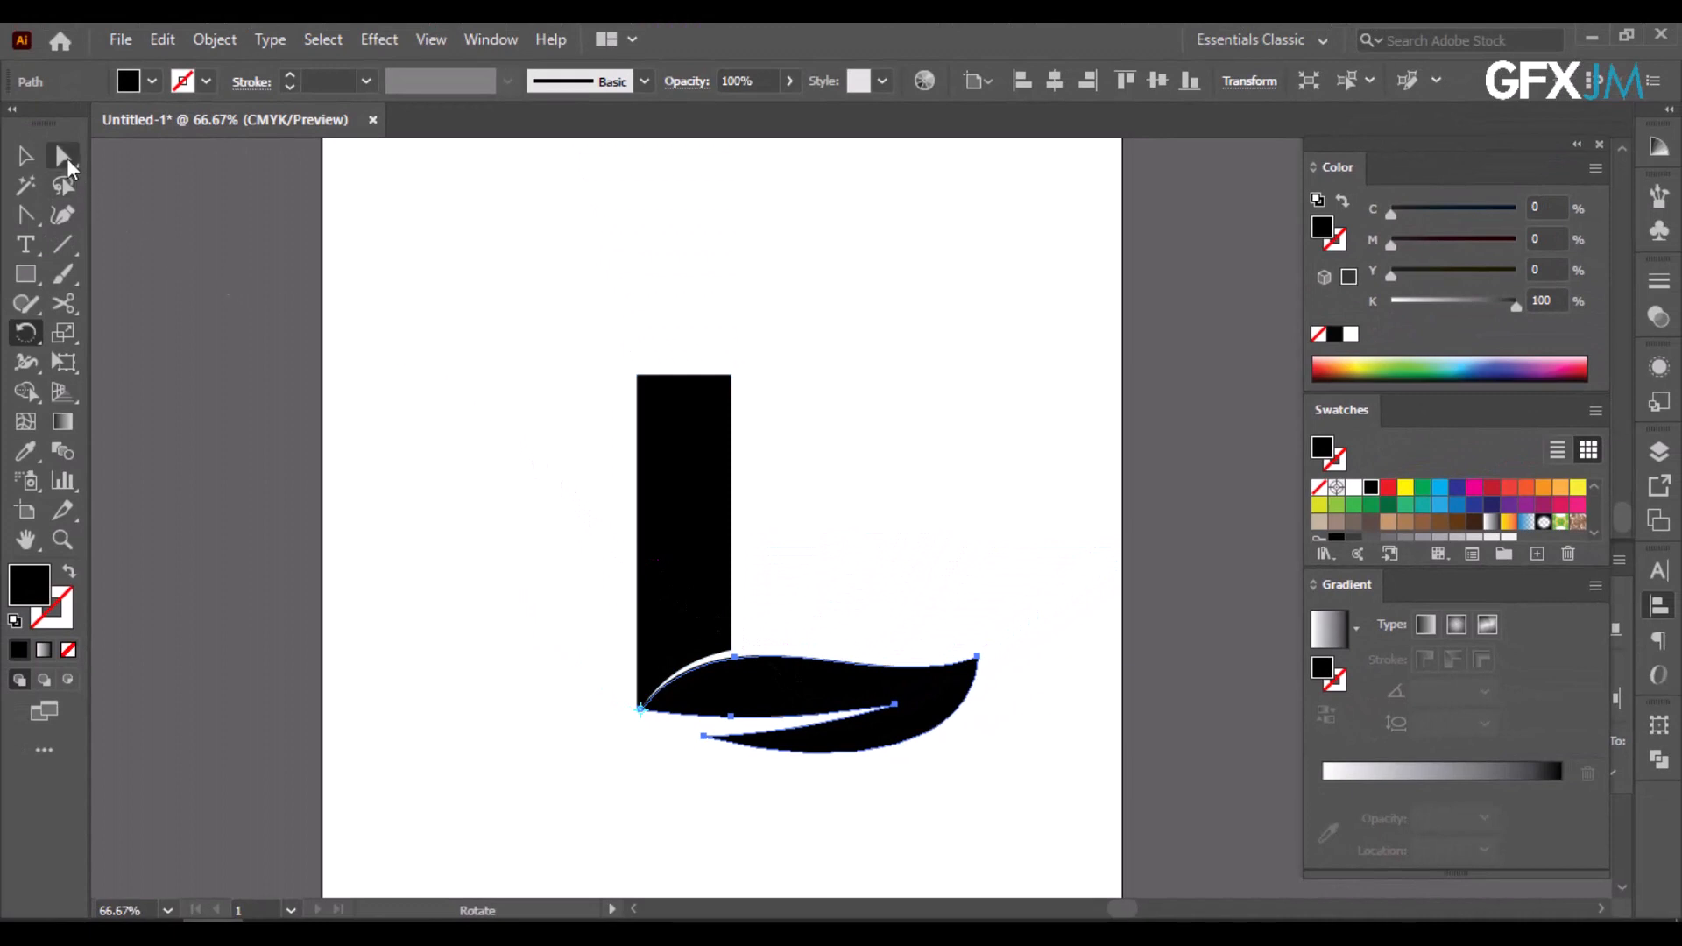
- Round the bar's top-right corner to a radius of about 70 pt
left_click(66, 159)
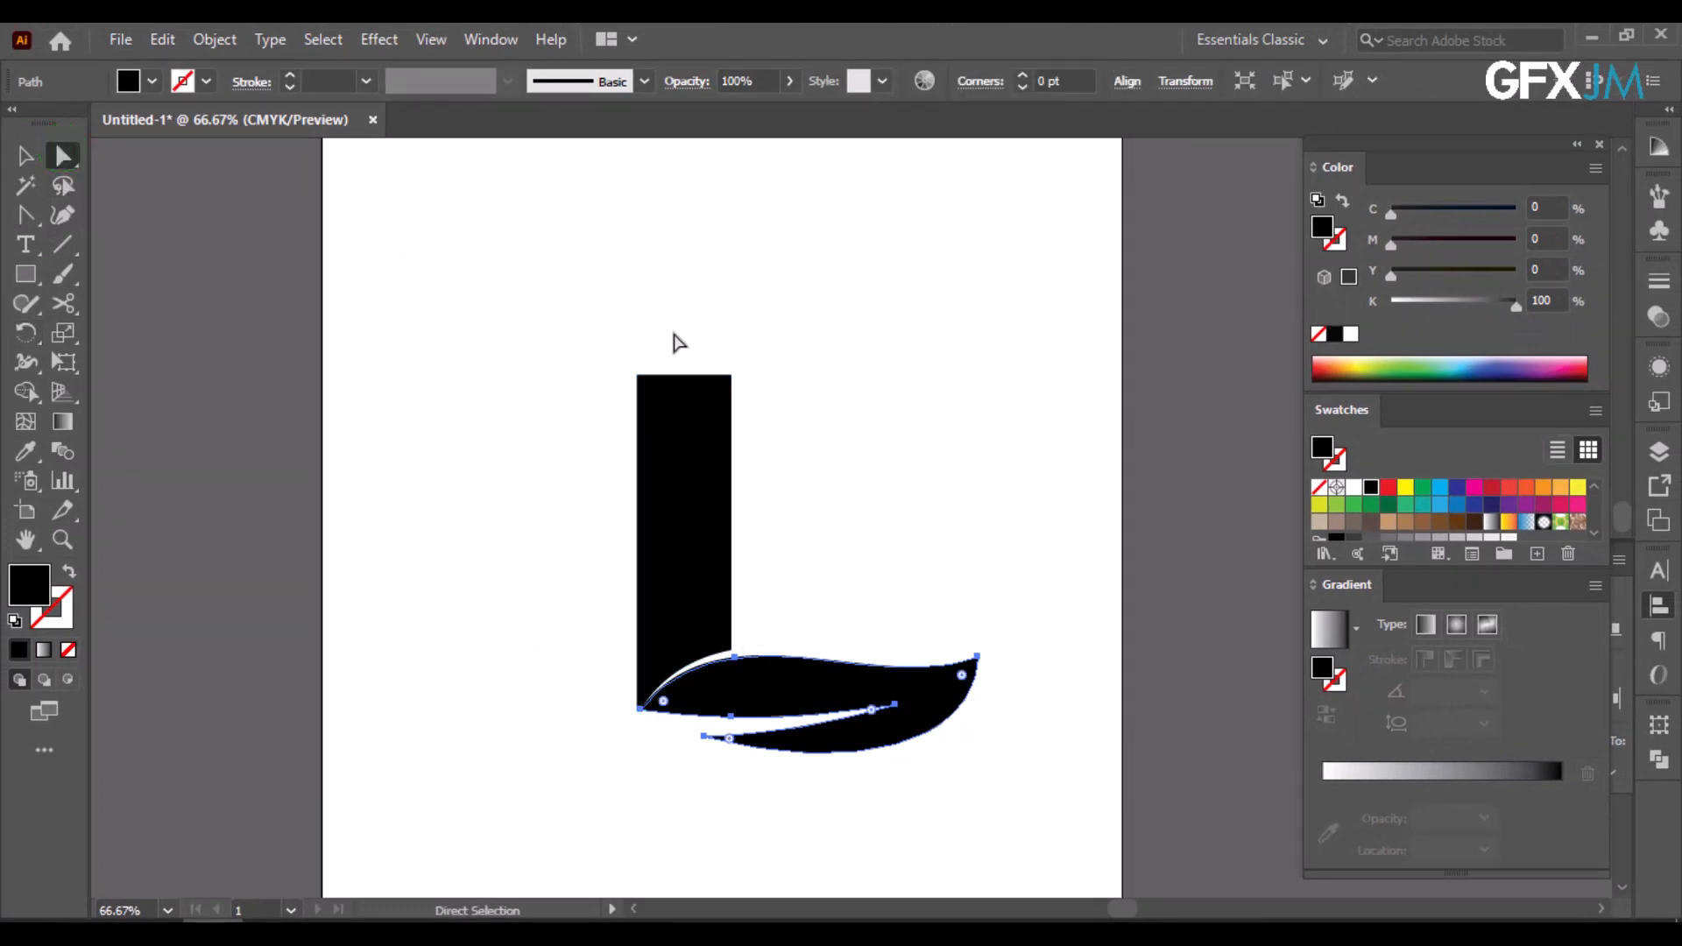
left_click_drag(680, 339, 642, 522)
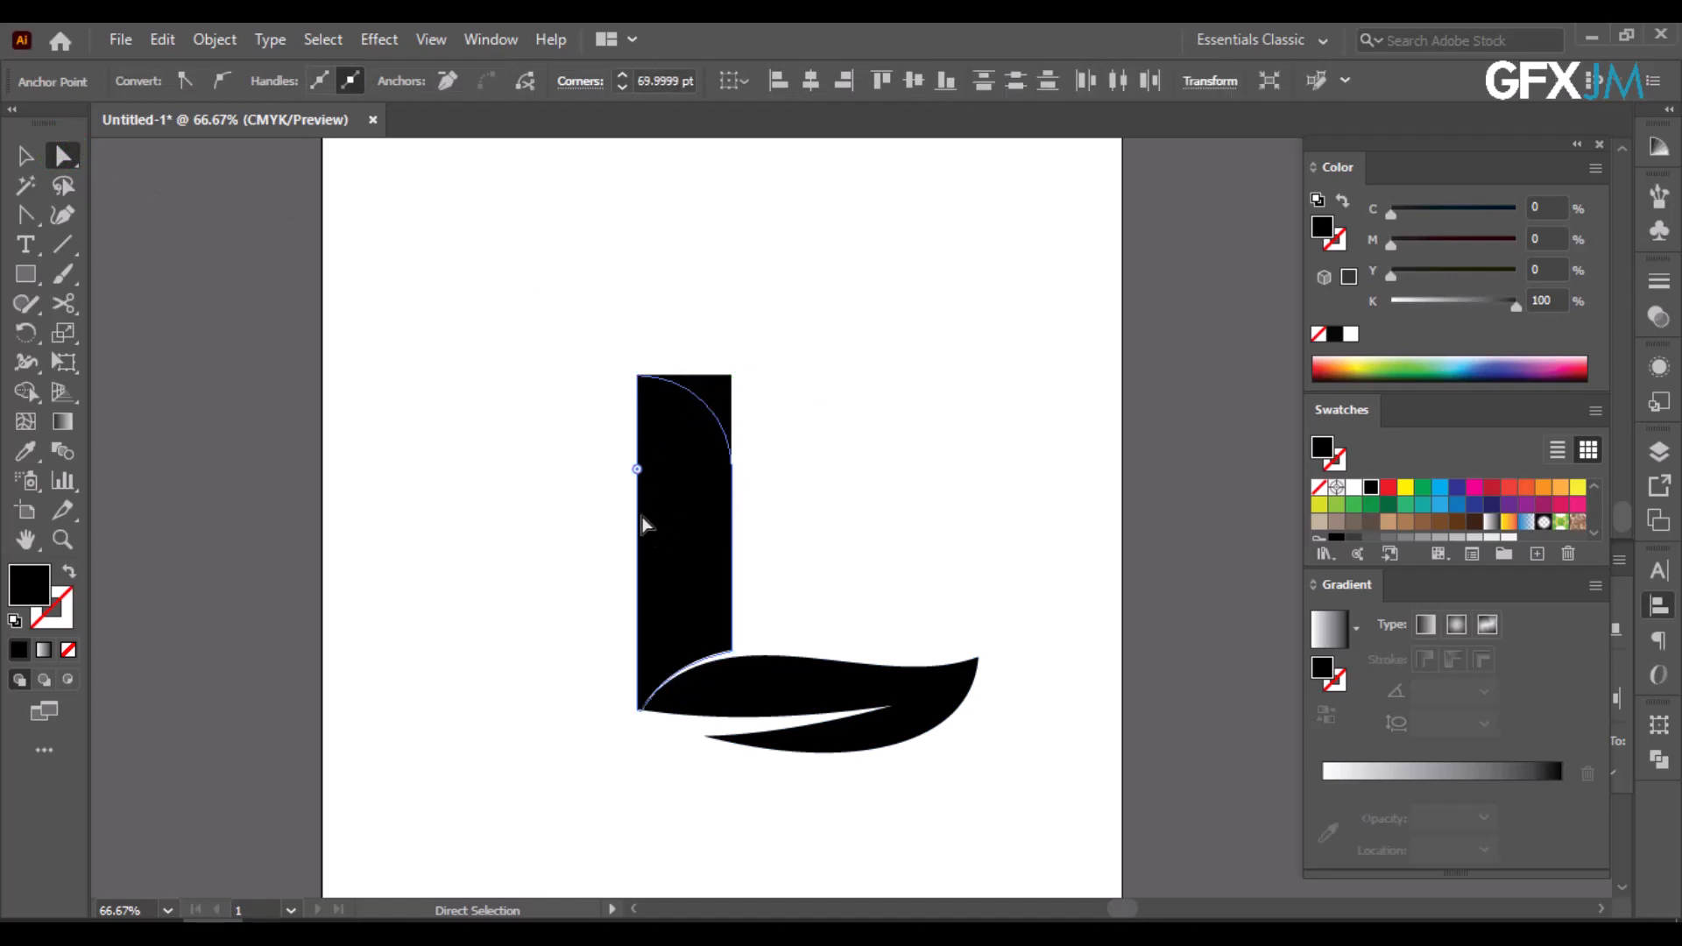
scroll(635, 525, "down", 1)
scroll(656, 543, "down", 1)
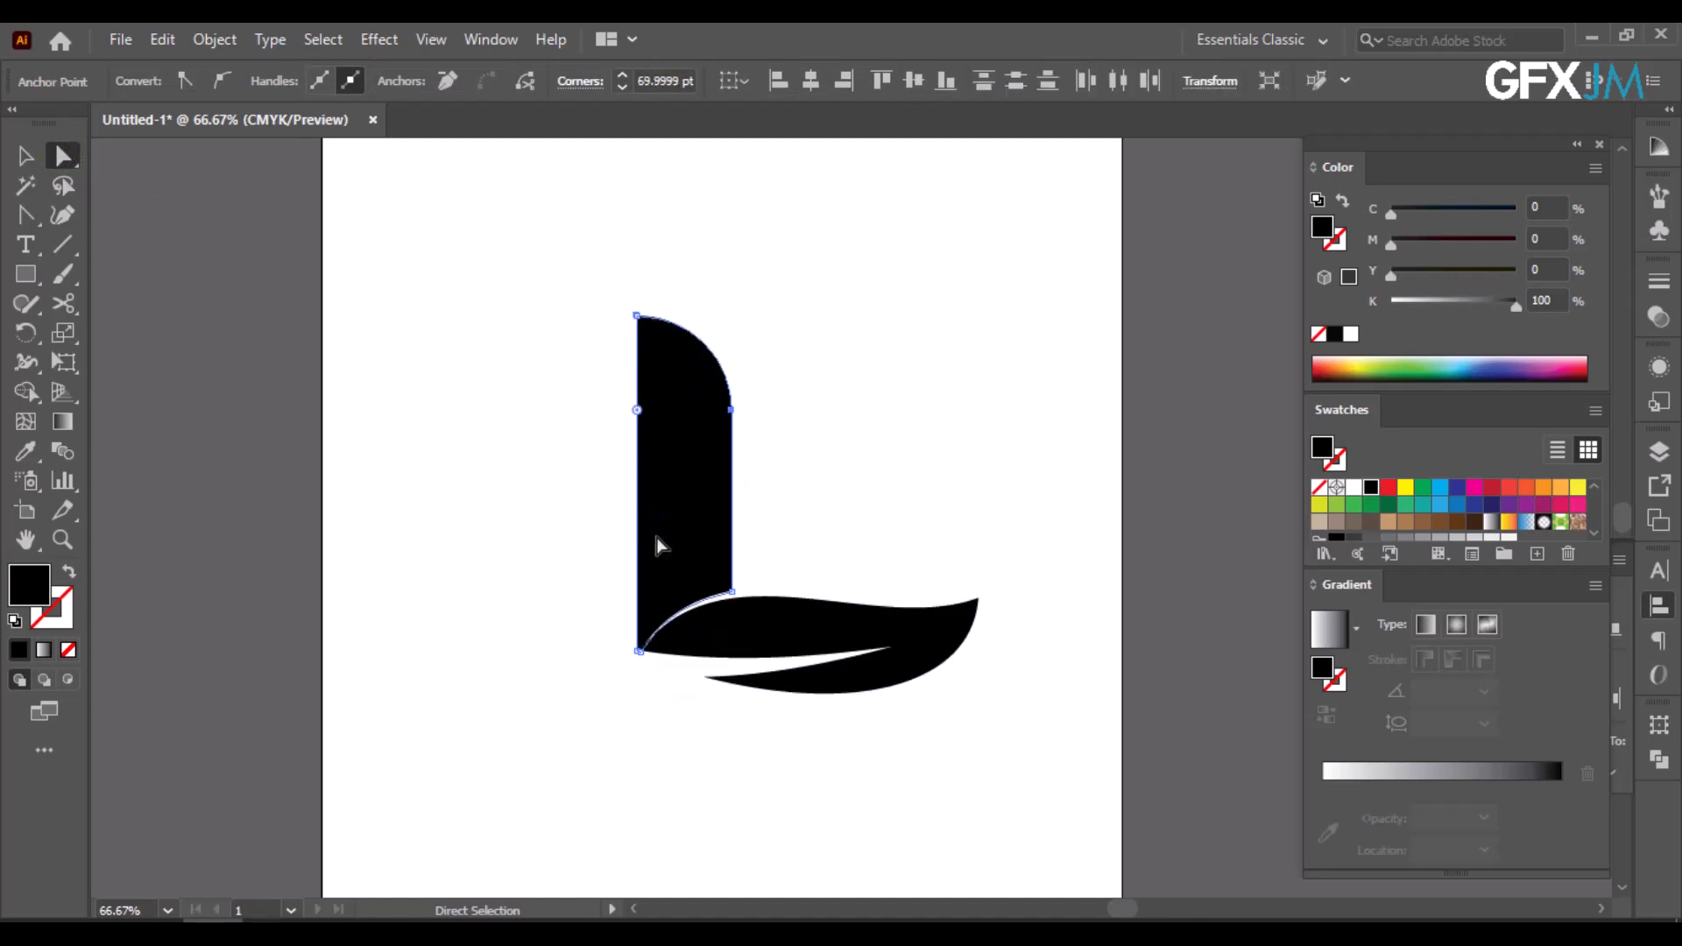
- Draw a square around the L from its centre and swap its black fill for an unfilled 1 pt outline
left_click(31, 273)
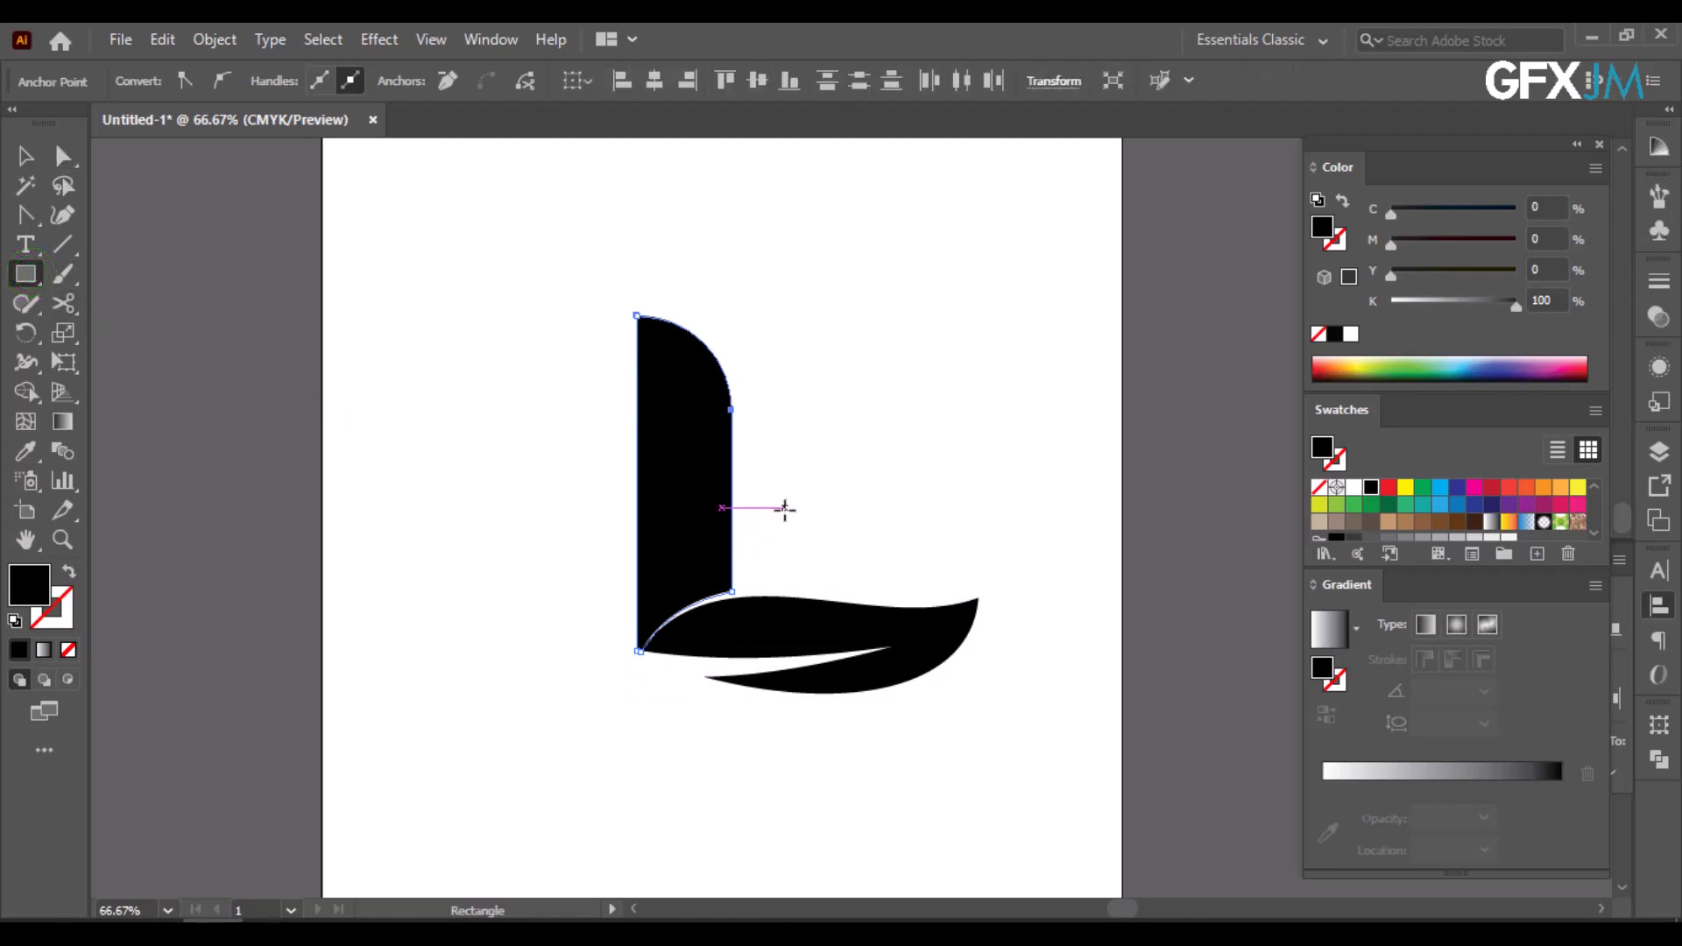
left_click_drag(785, 509, 1011, 681)
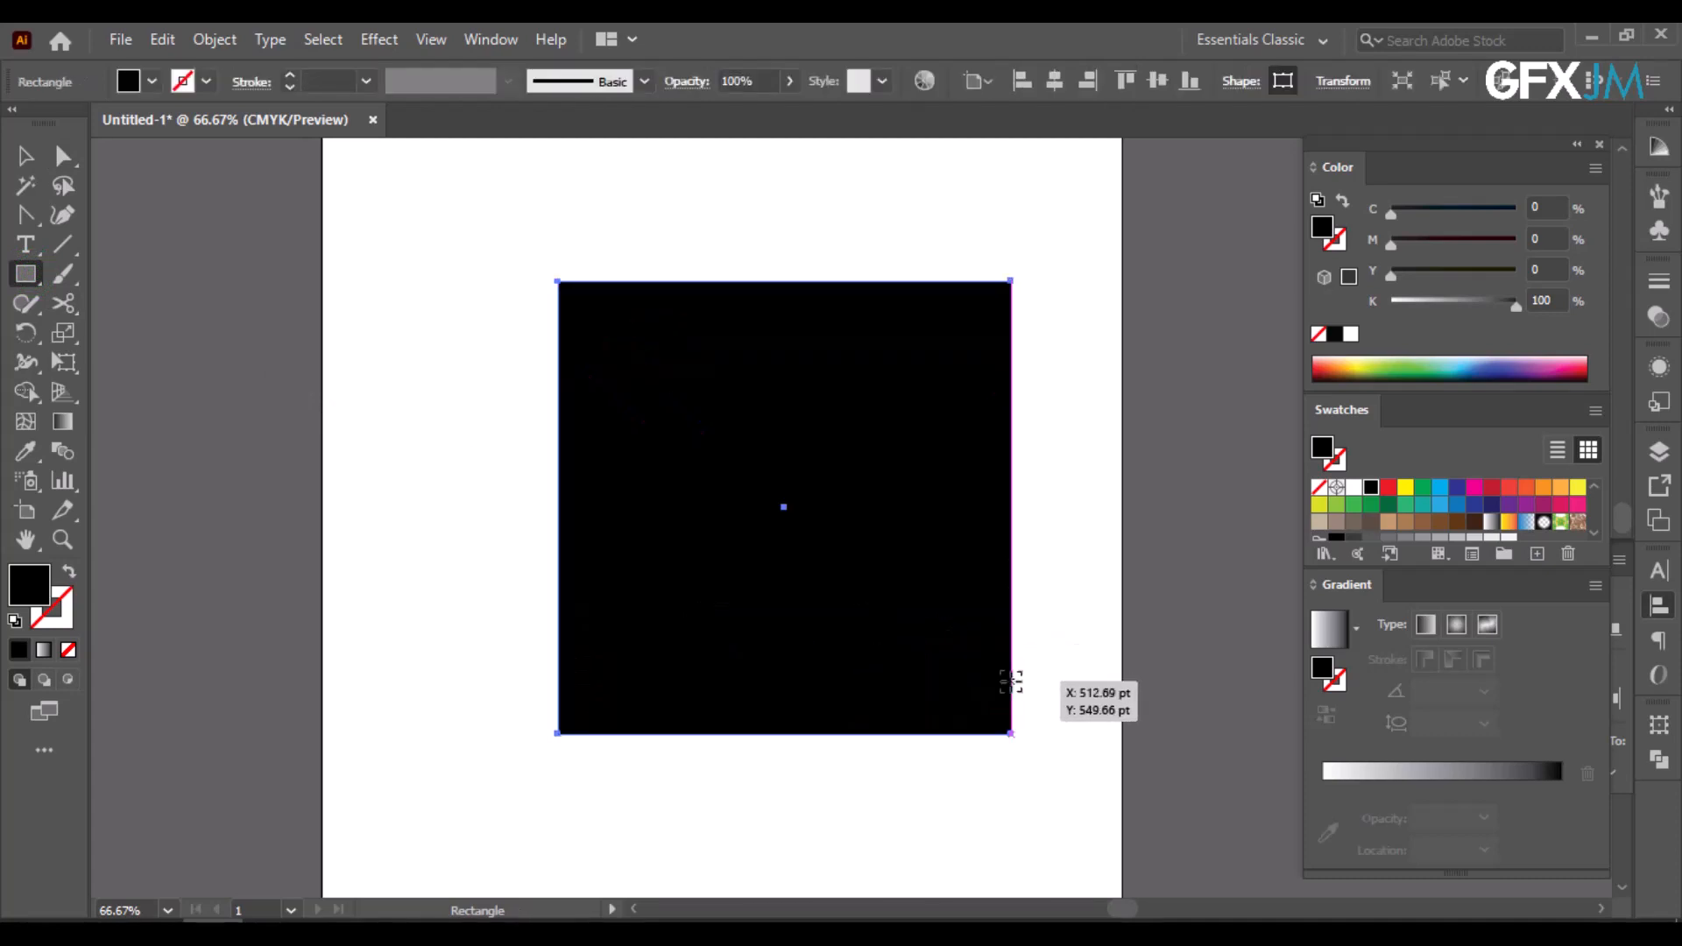
left_click(70, 568)
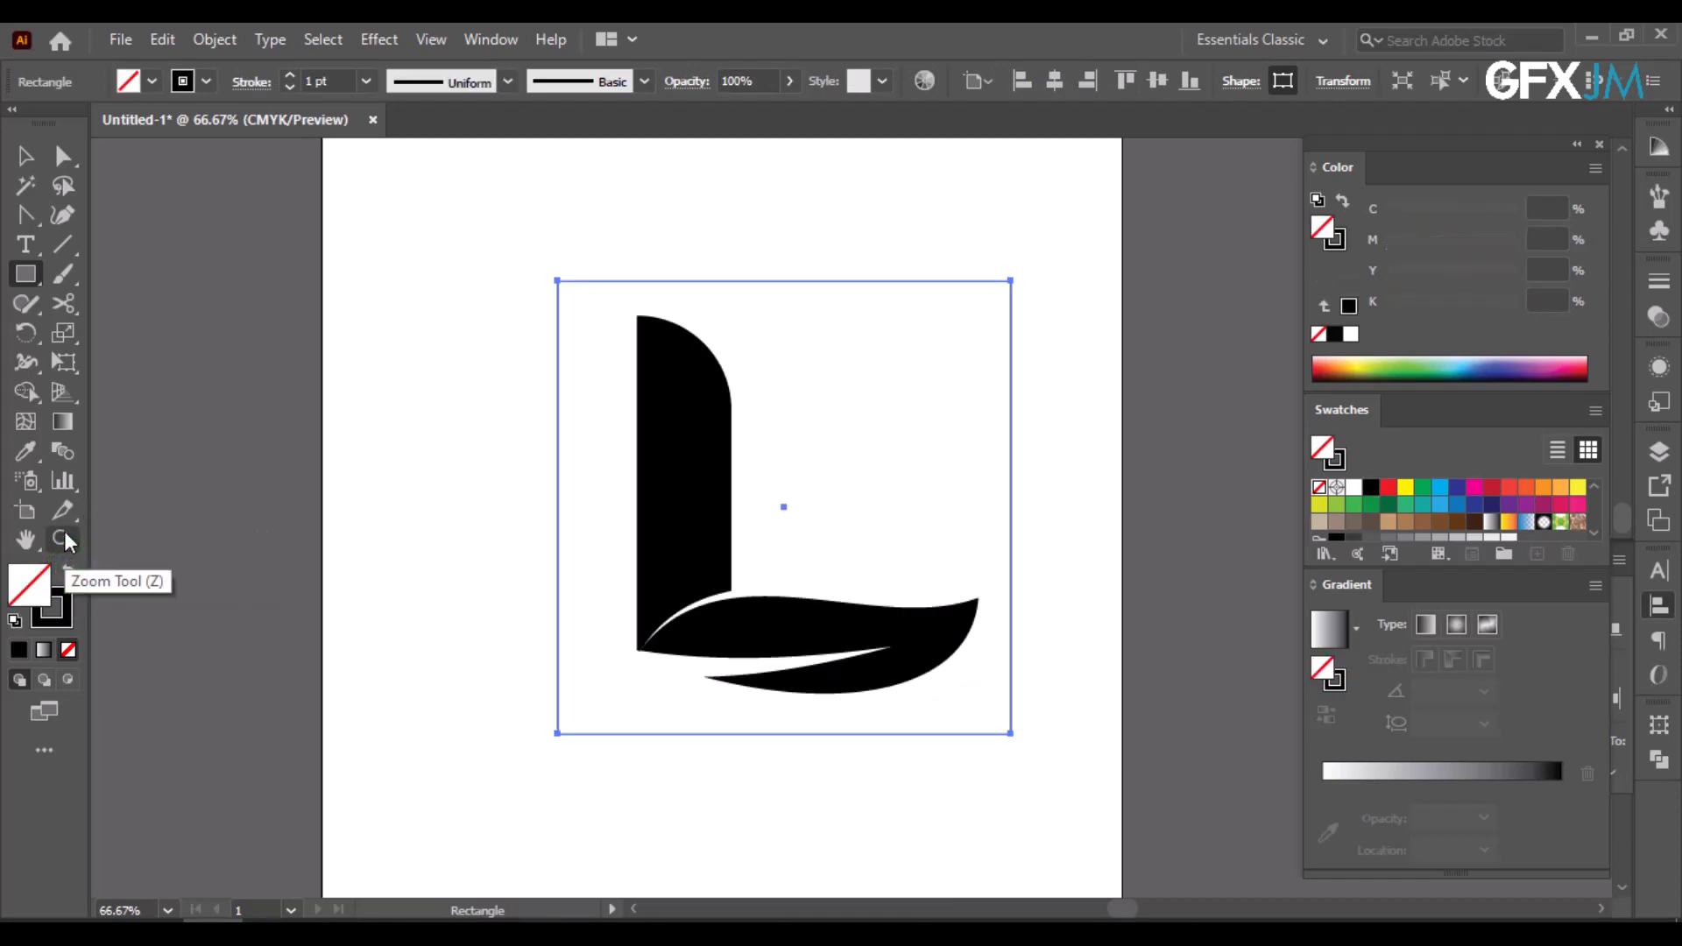
- Copy the square outline, paste it in place, and enlarge the copy from its centre into a slightly bigger outer frame
left_click(27, 158)
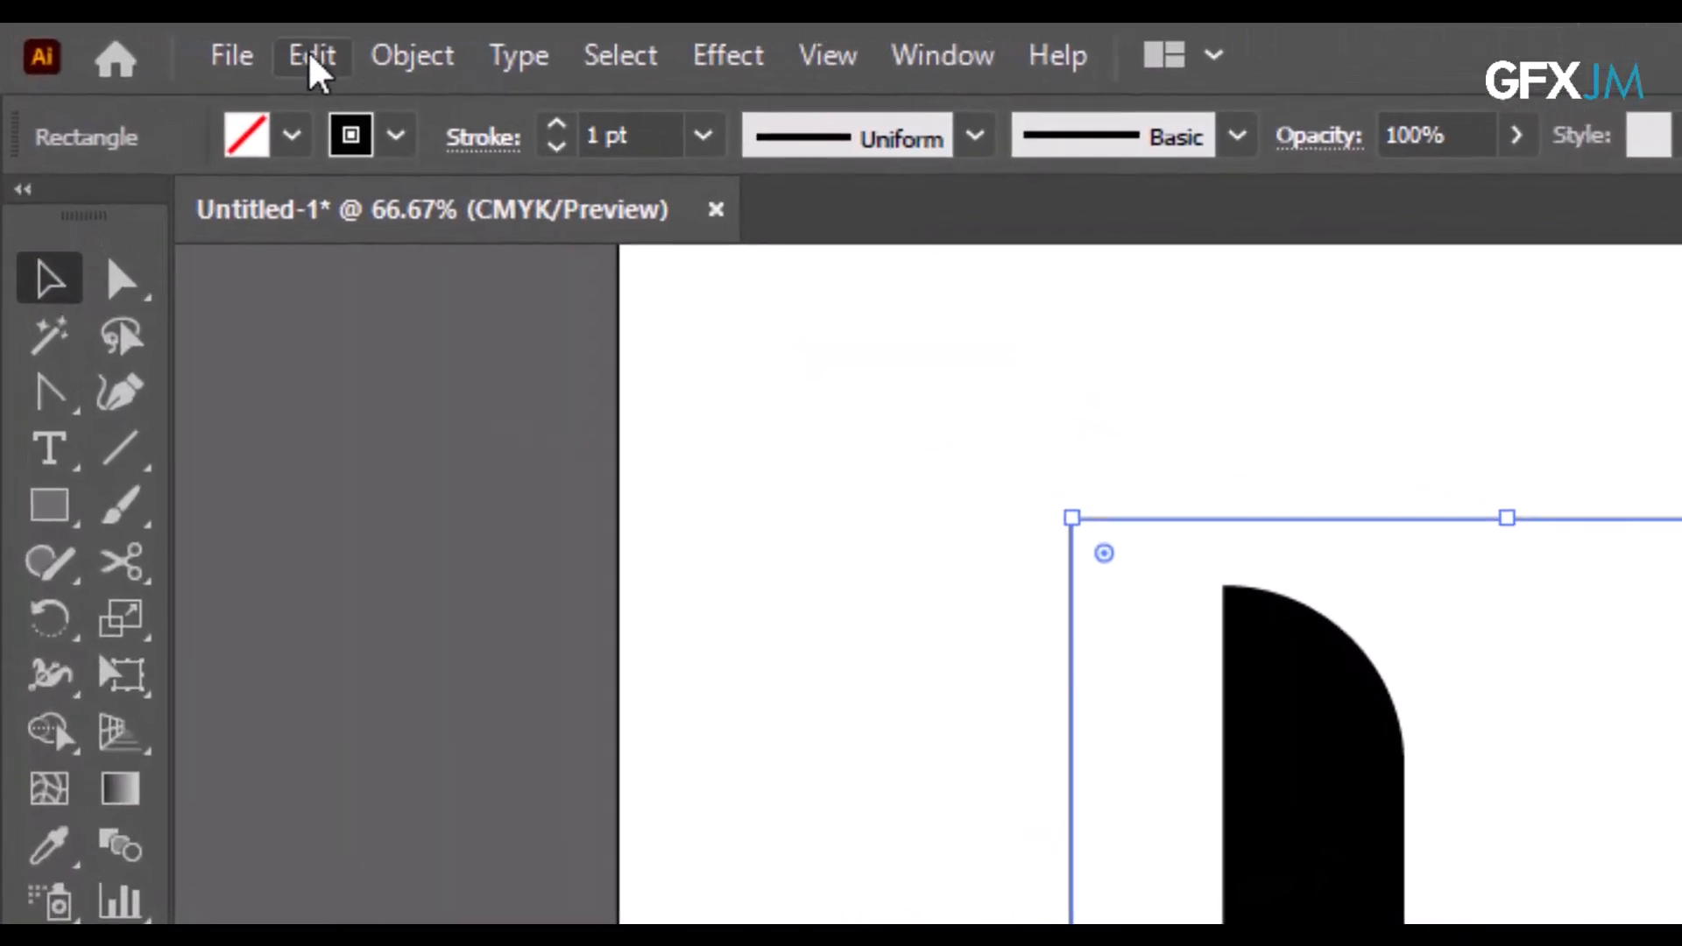
left_click(314, 57)
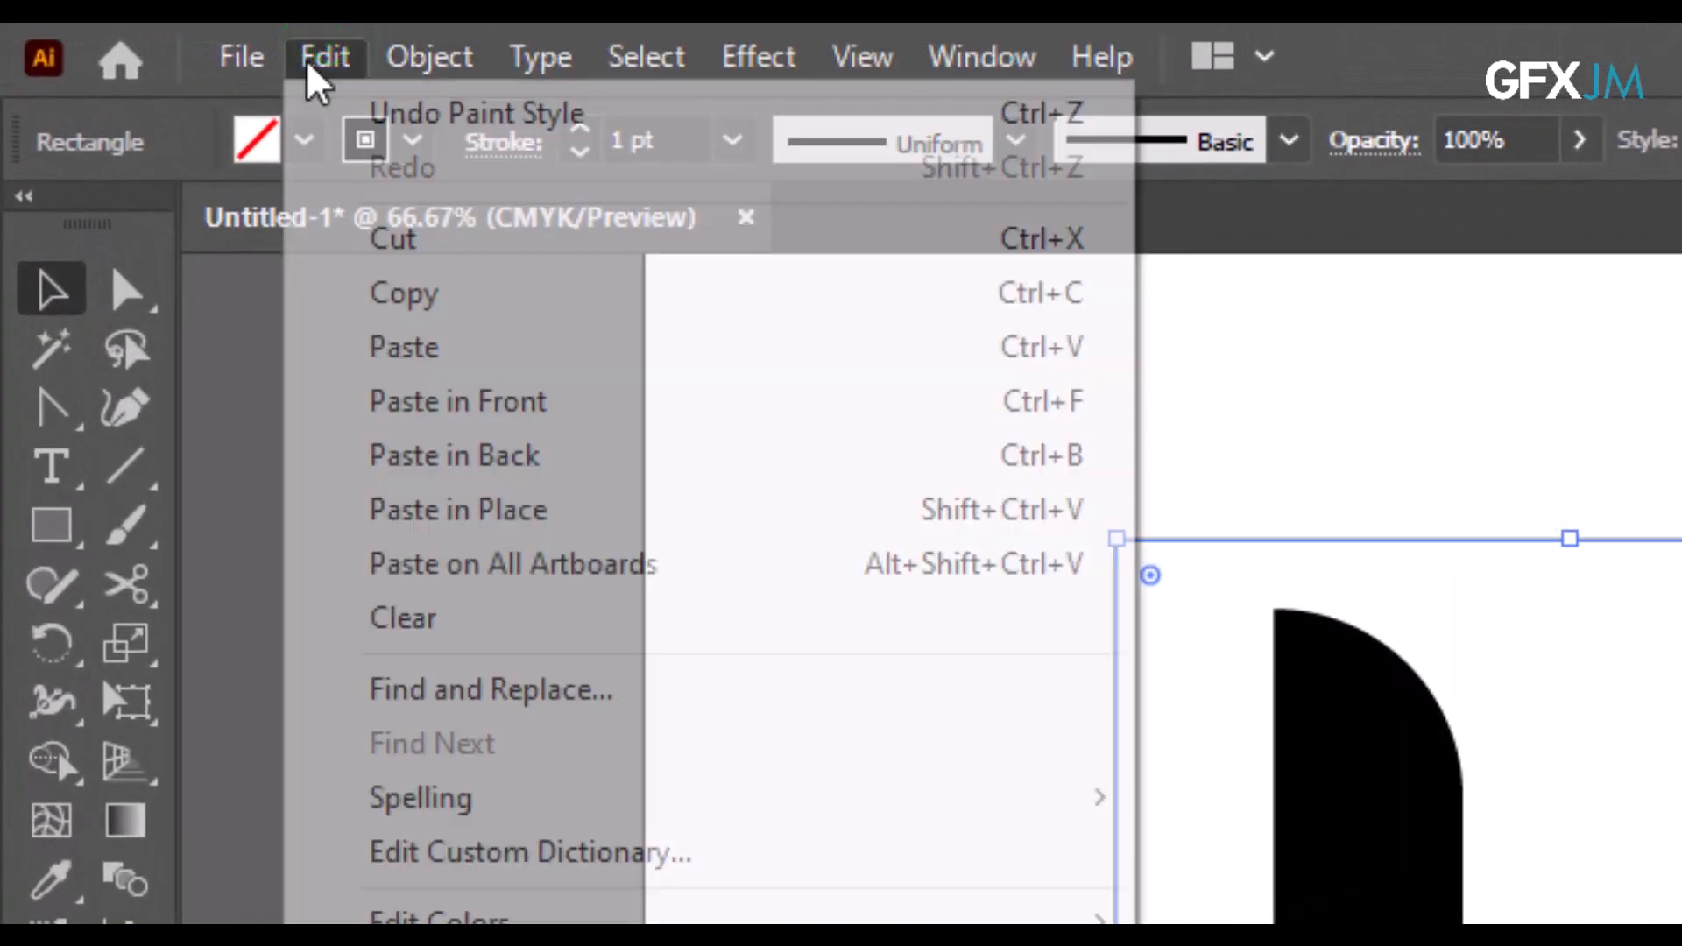
left_click(377, 295)
left_click(342, 57)
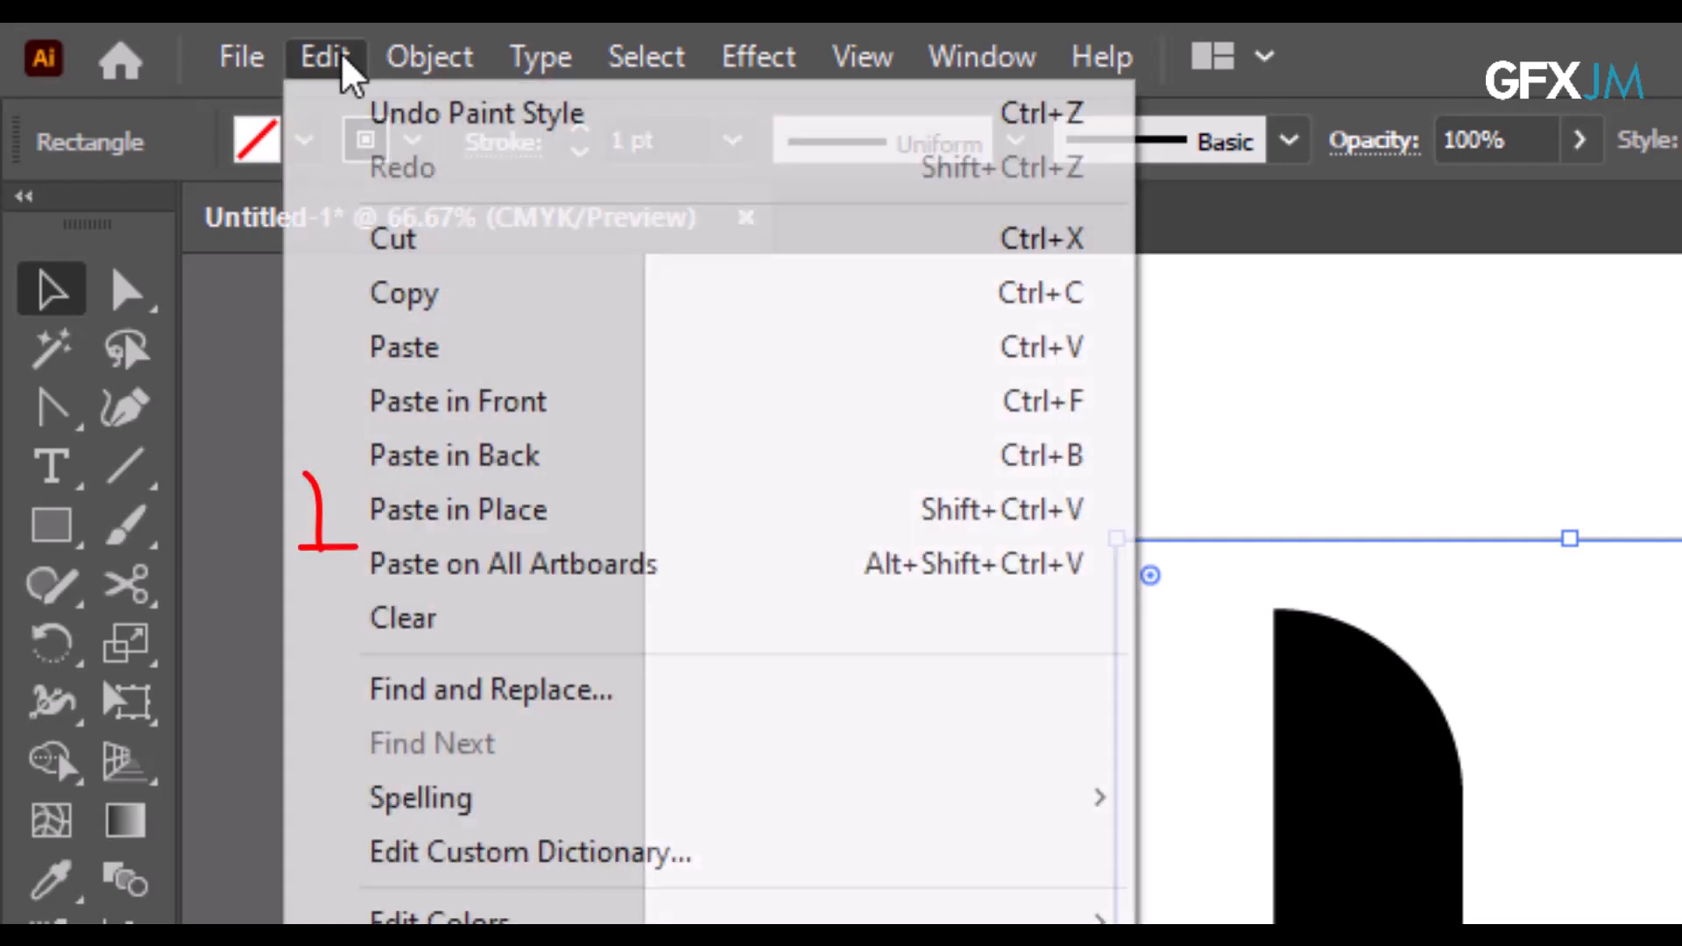
left_click(473, 508)
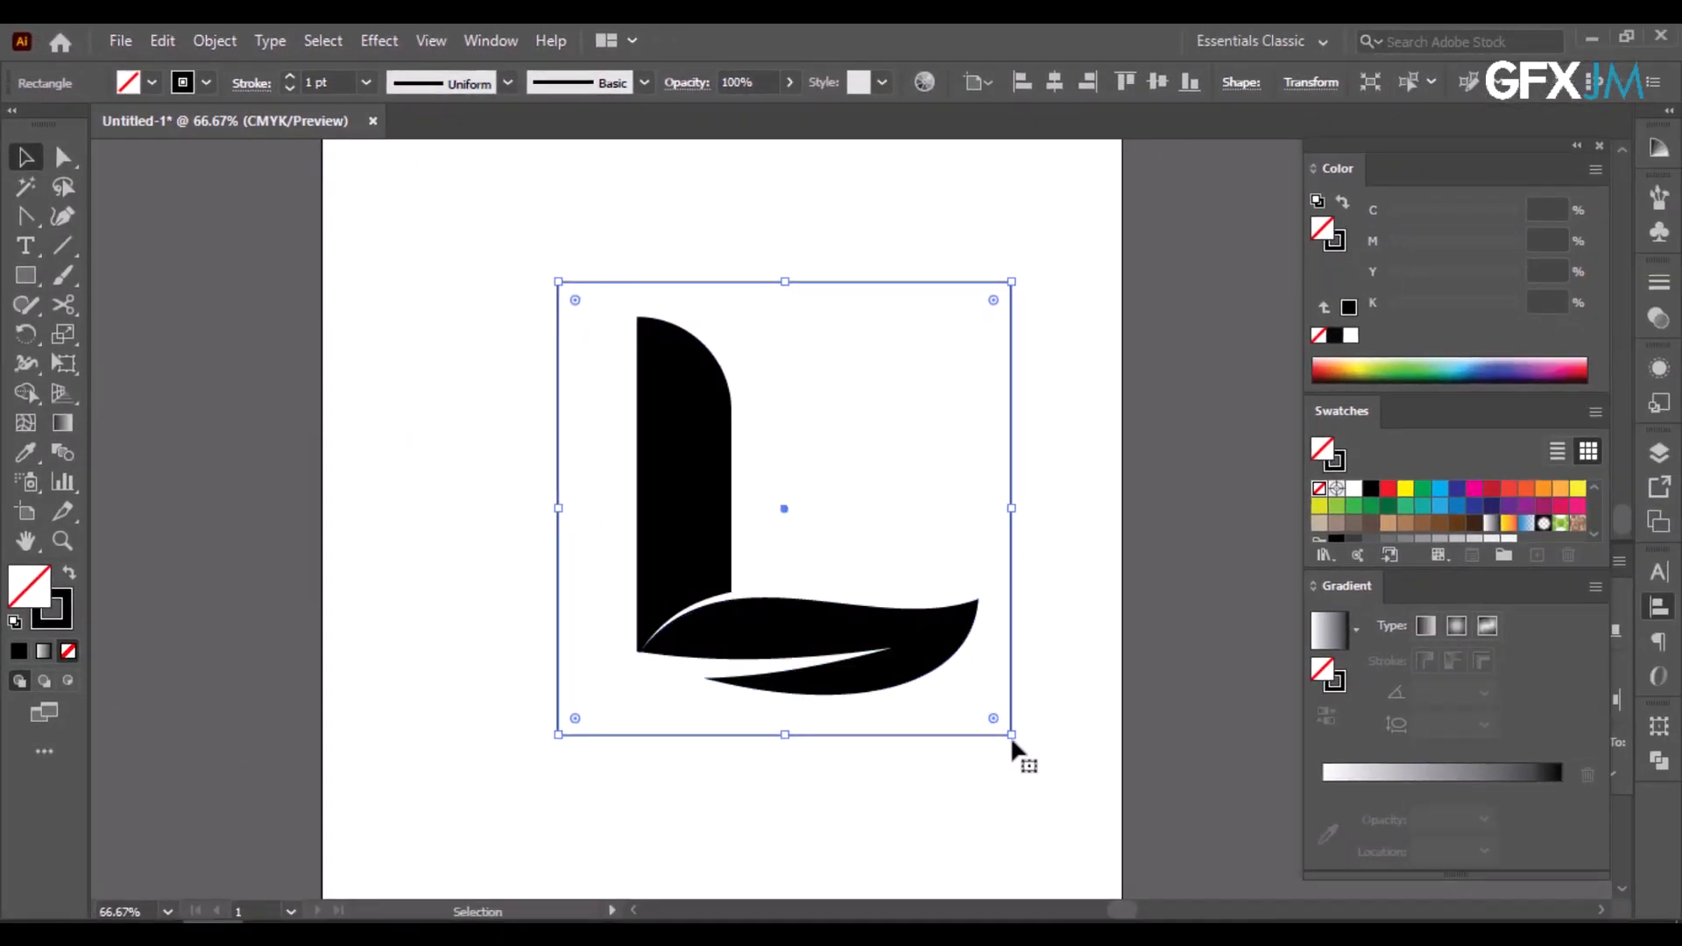
left_click_drag(1013, 736, 1048, 813)
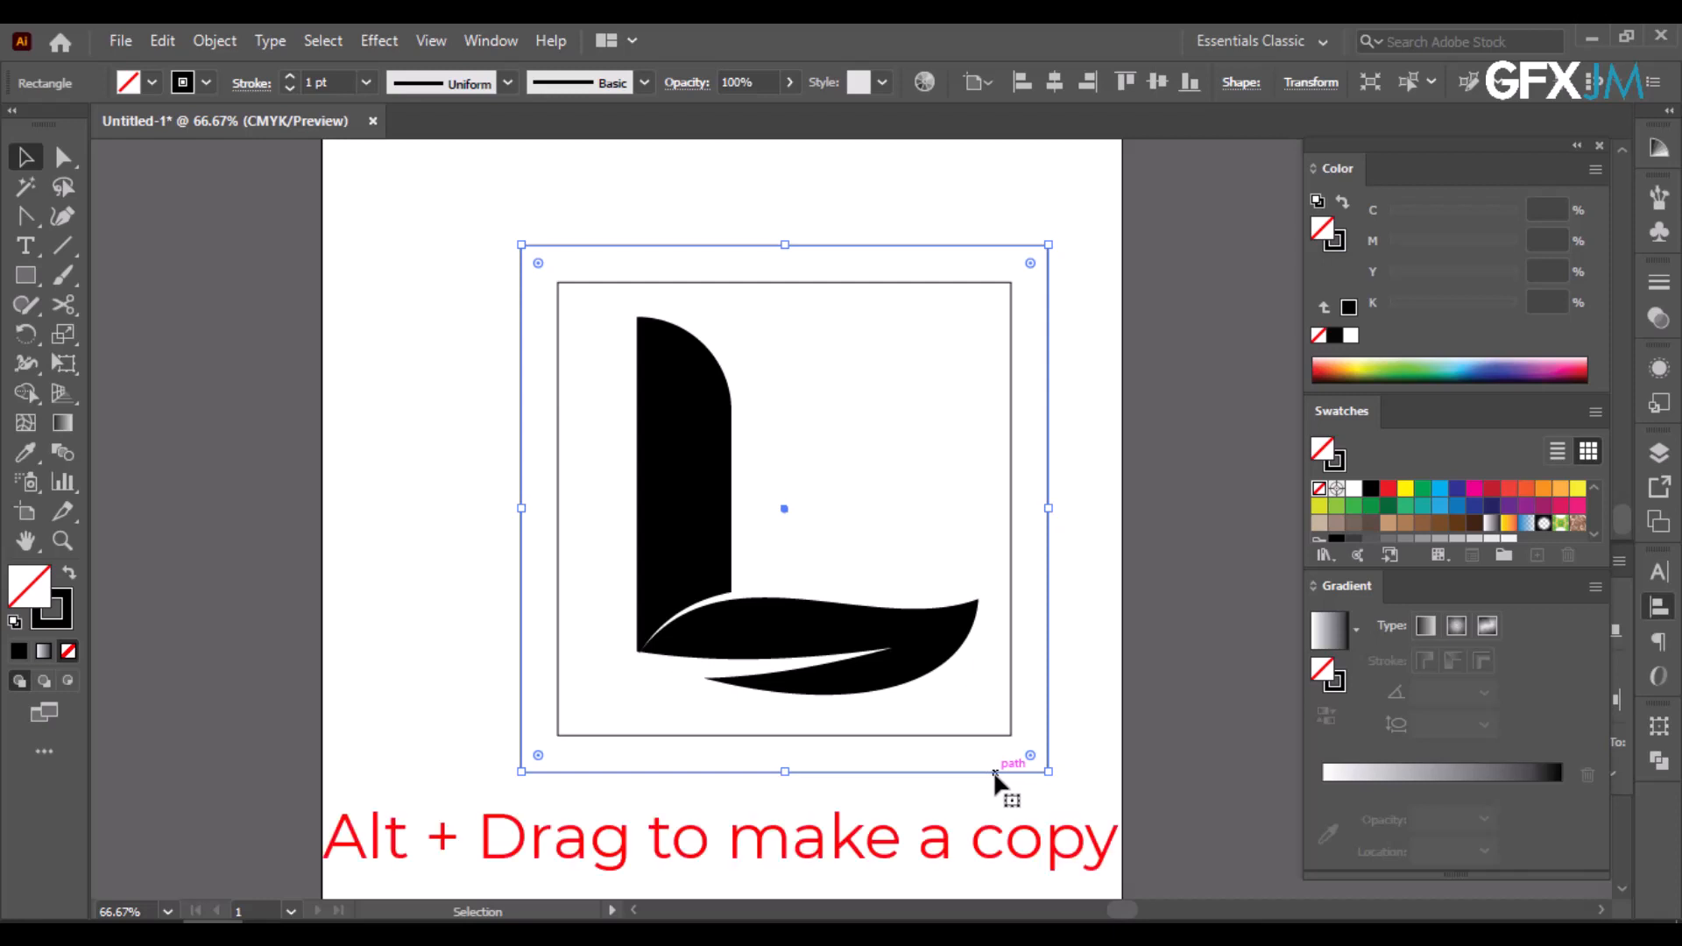
- Add another centred copy of the square, rotate it 45° into a diamond, and shrink it slightly so its corners extend past the frames
key("ctrl")
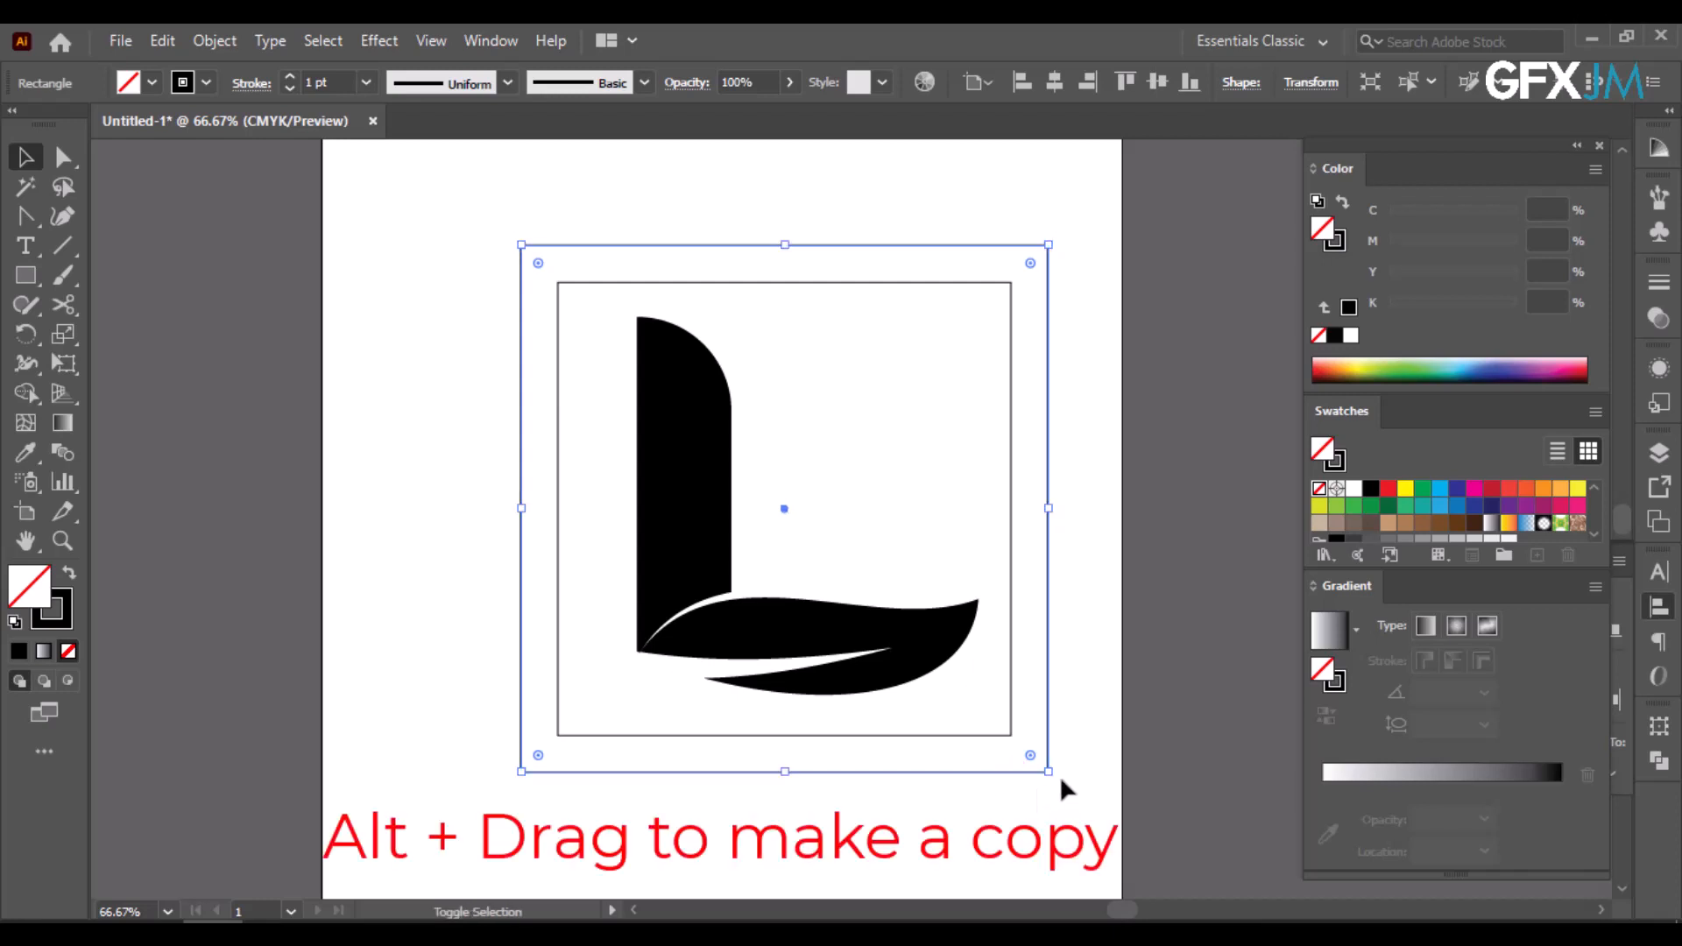
left_click(1060, 778)
left_click_drag(1090, 643, 1096, 592)
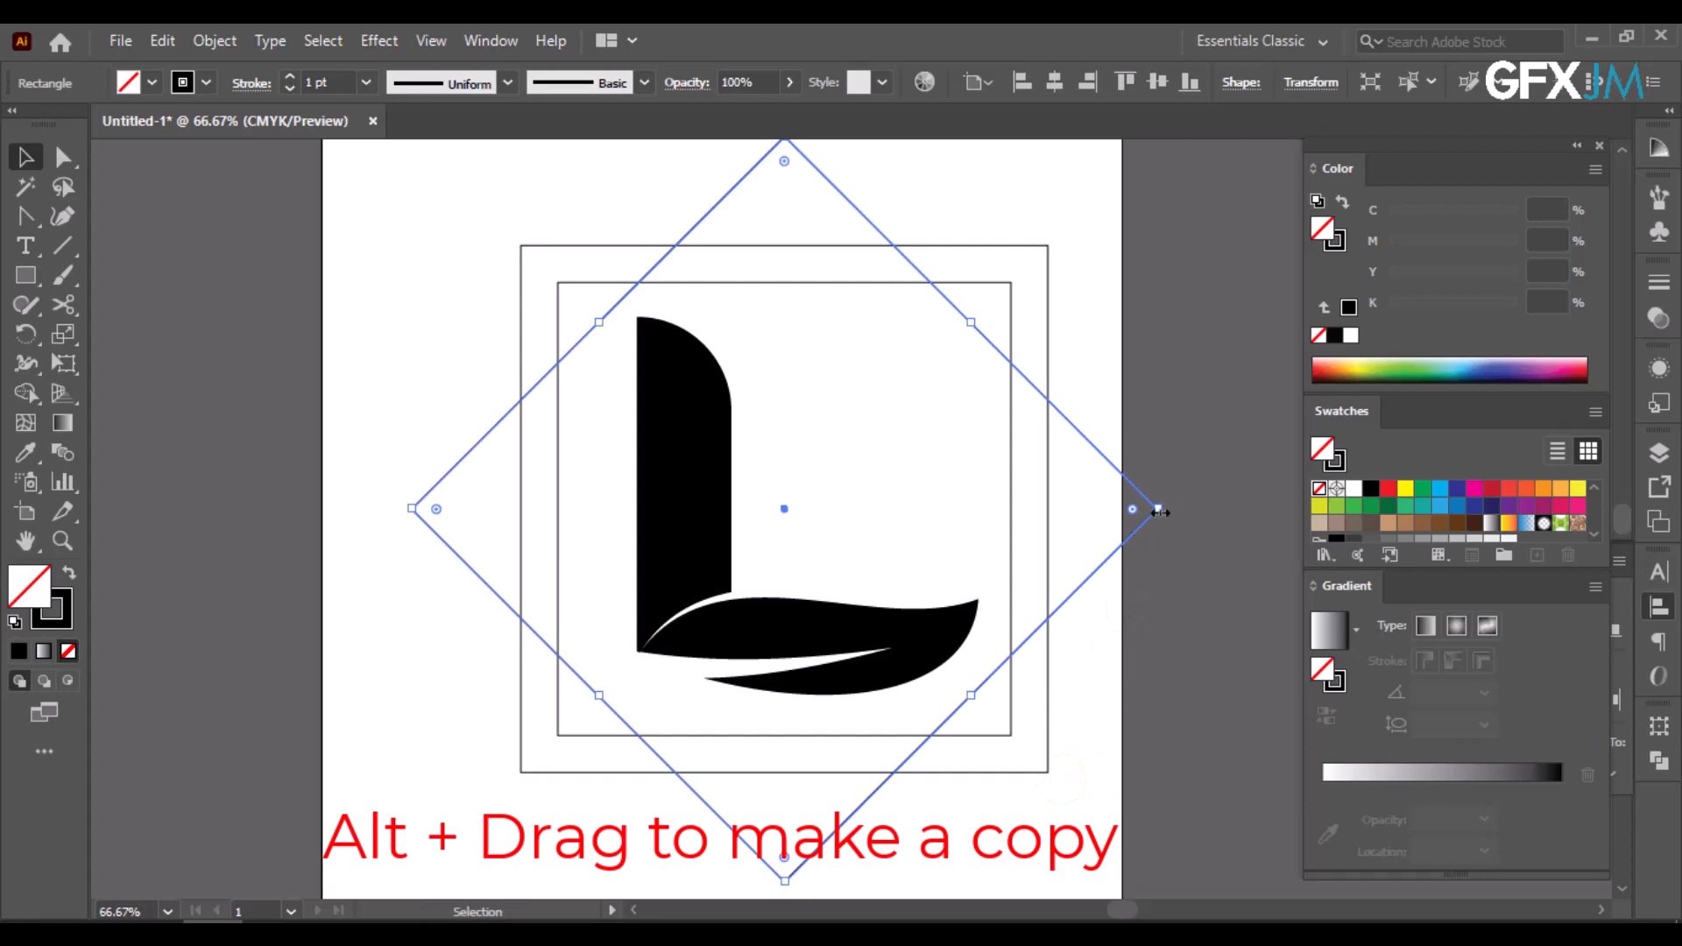
left_click_drag(1159, 508, 1139, 519)
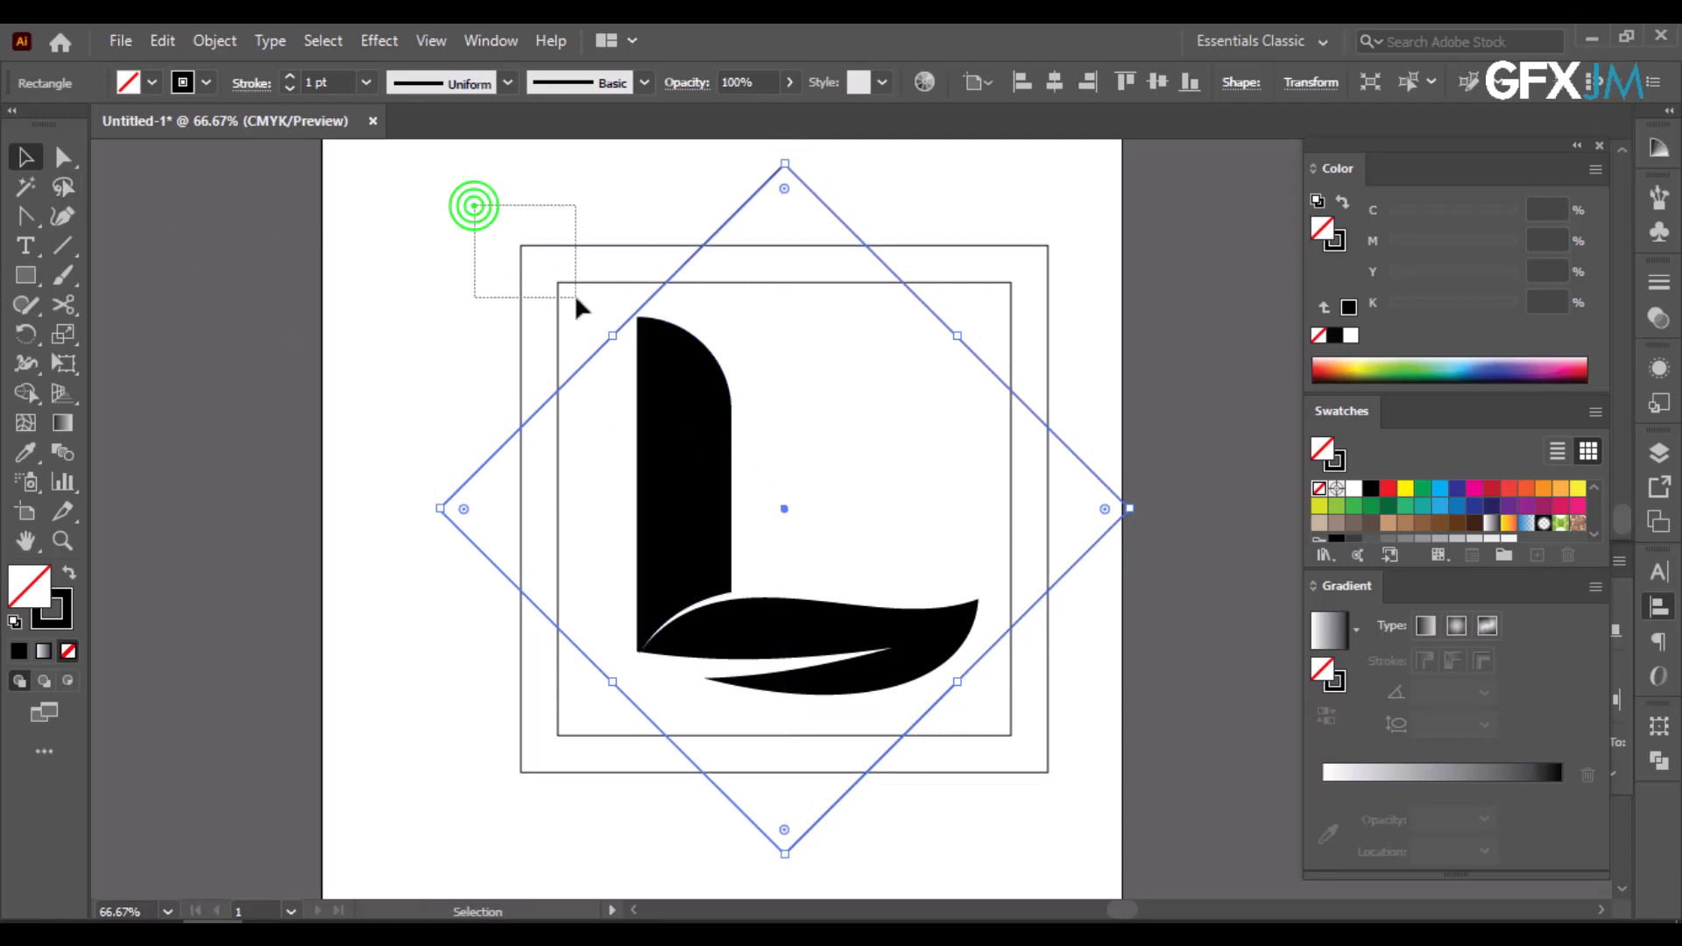
- Set the stroke weight of both upright squares to 20 pt and expand their fill and stroke into shapes
left_click_drag(575, 293, 586, 297)
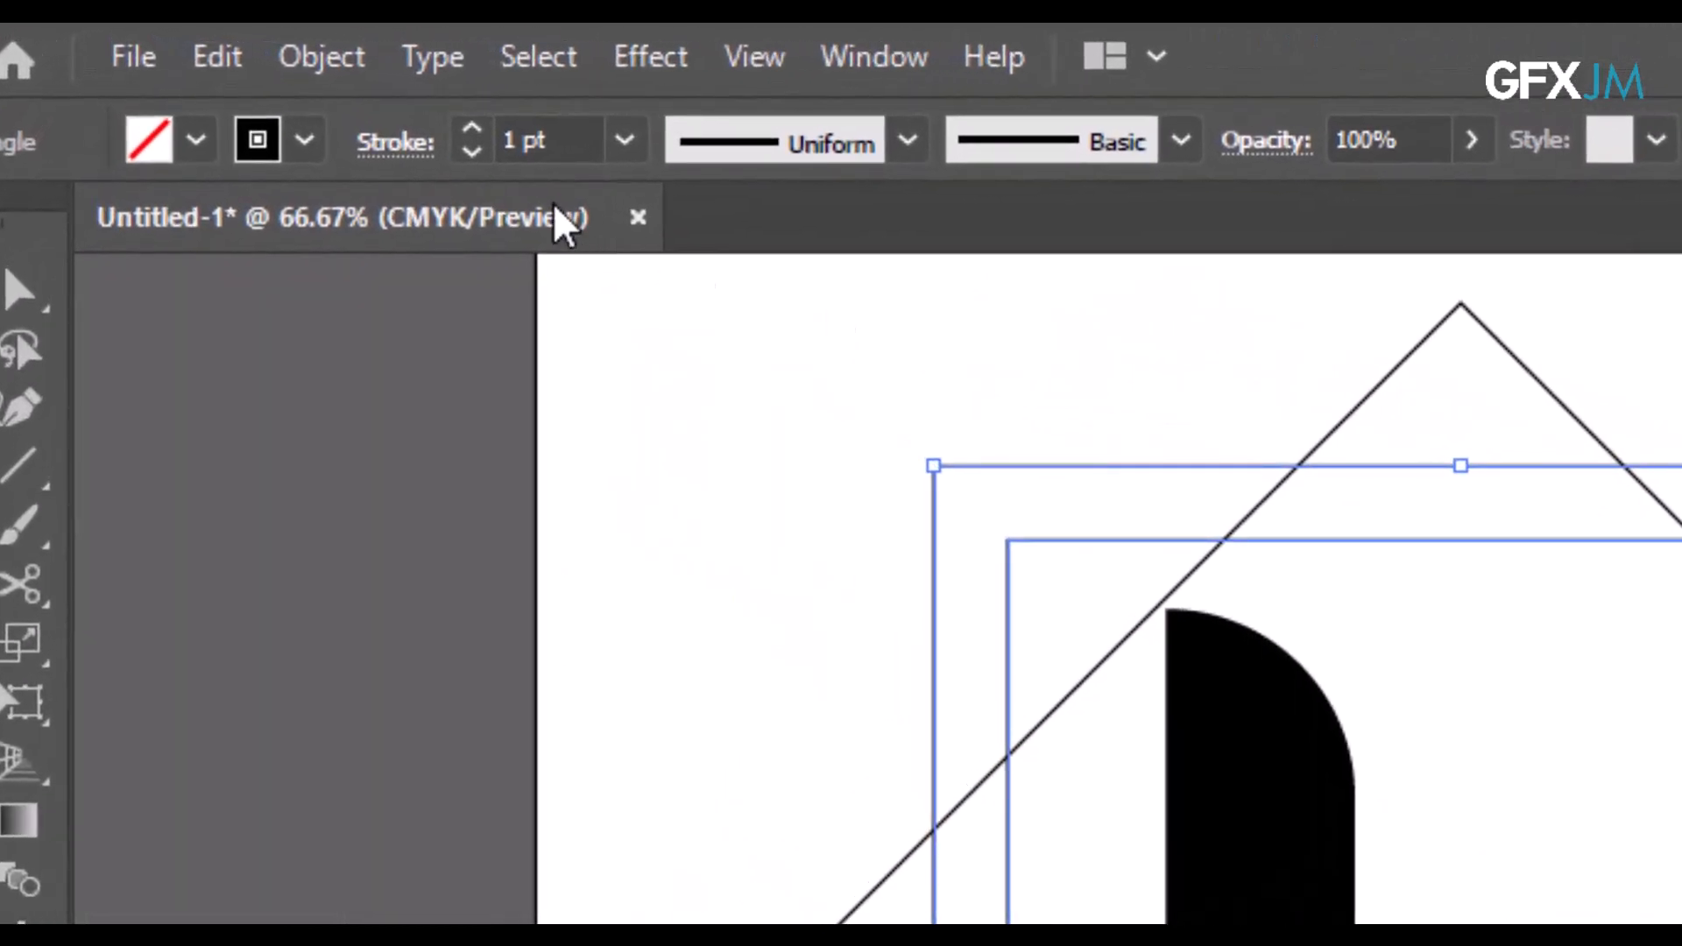
left_click(558, 142)
scroll(559, 140, "up", 17)
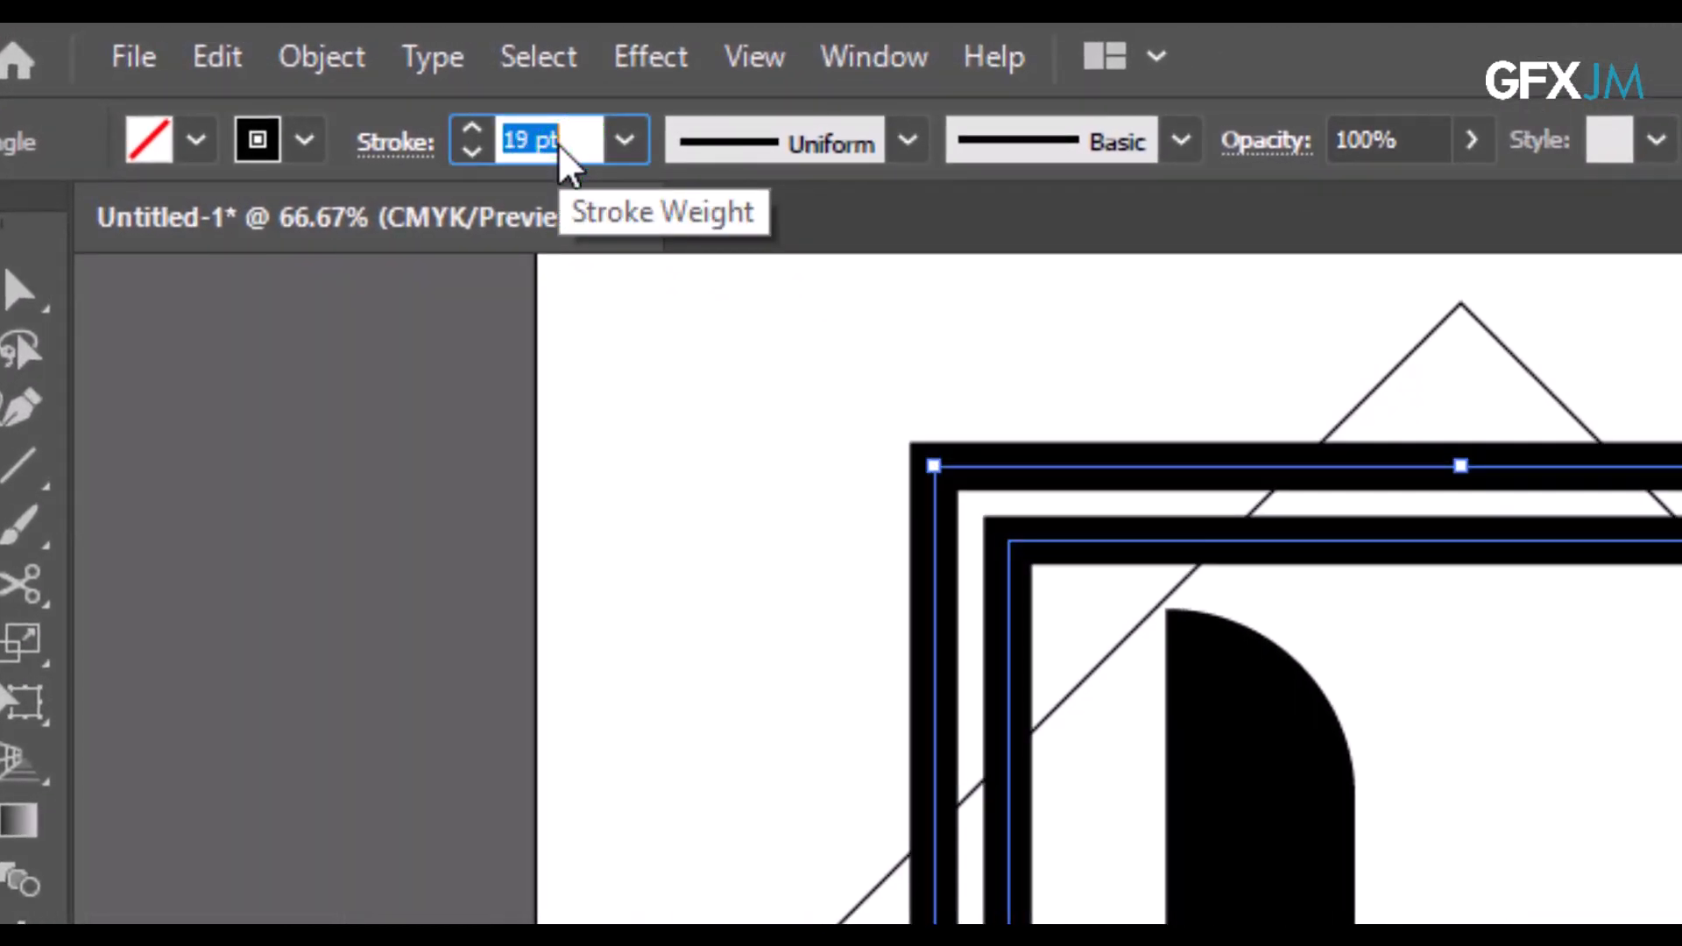
scroll(559, 144, "up", 1)
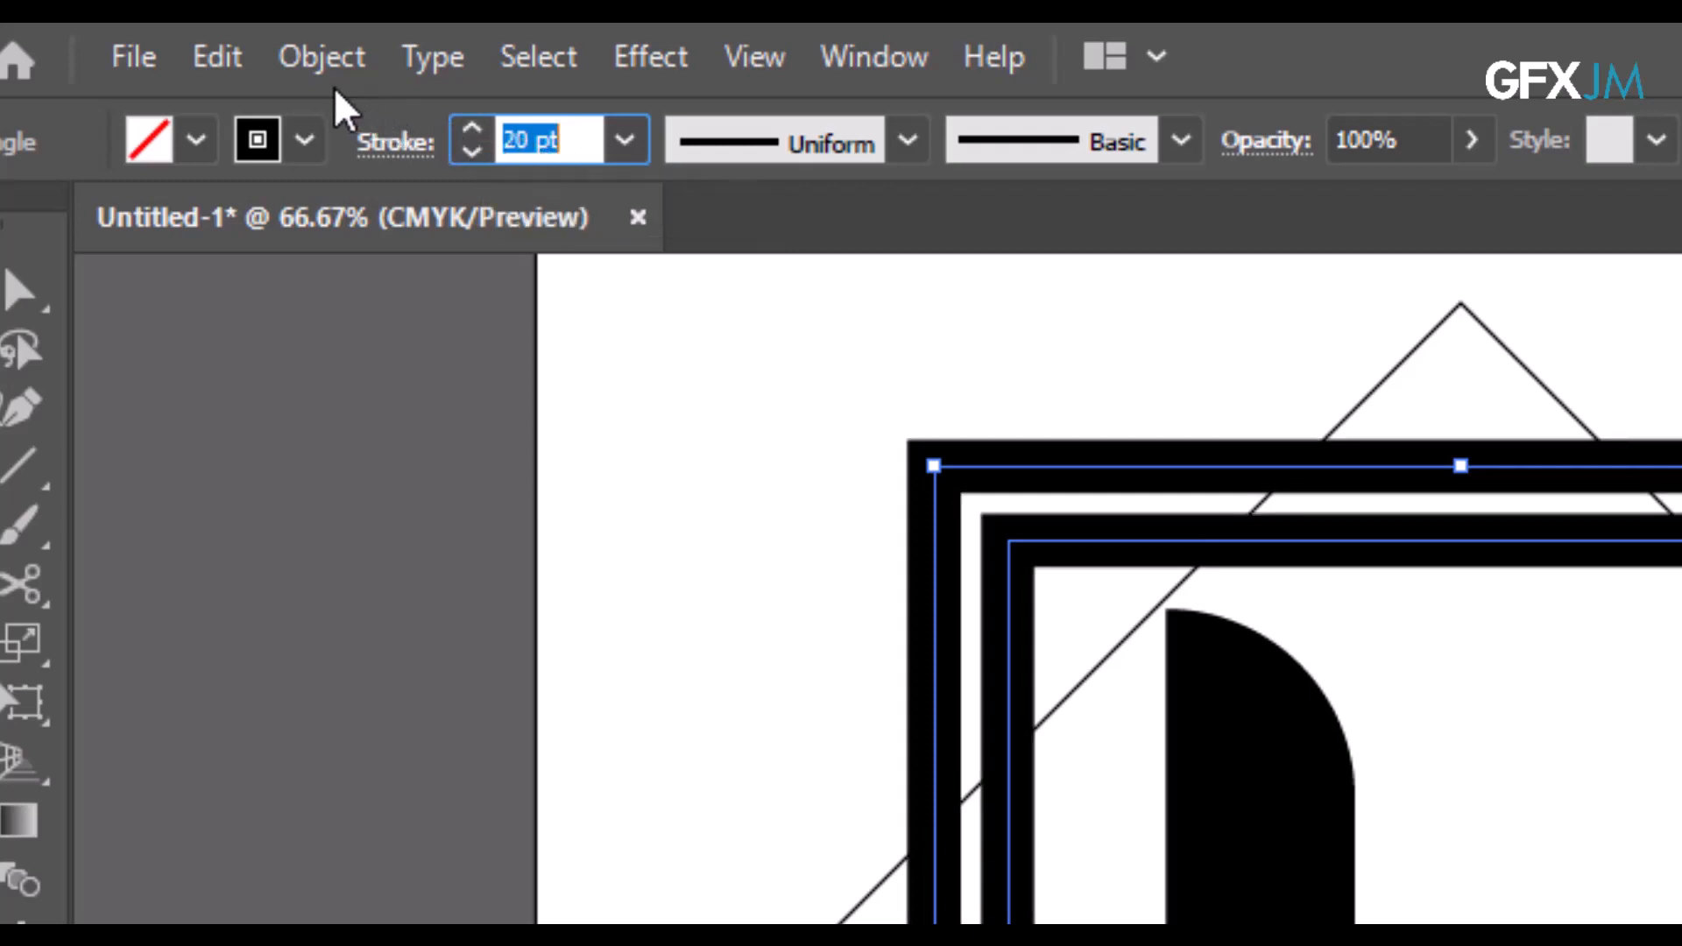
left_click(300, 65)
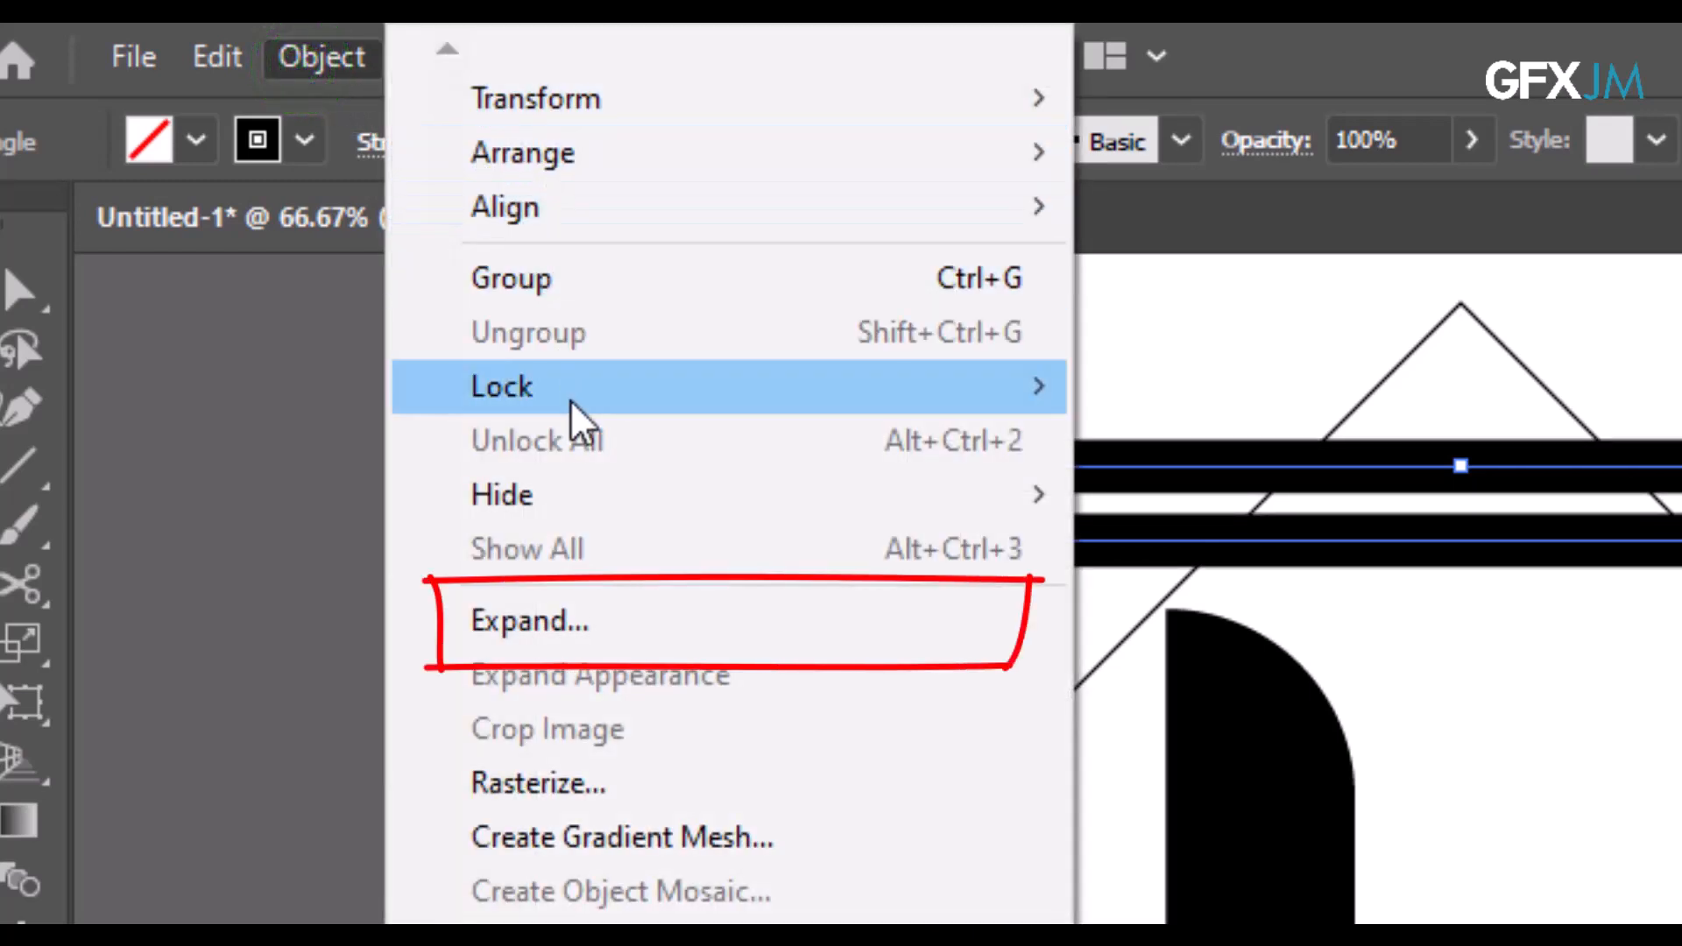
left_click(605, 623)
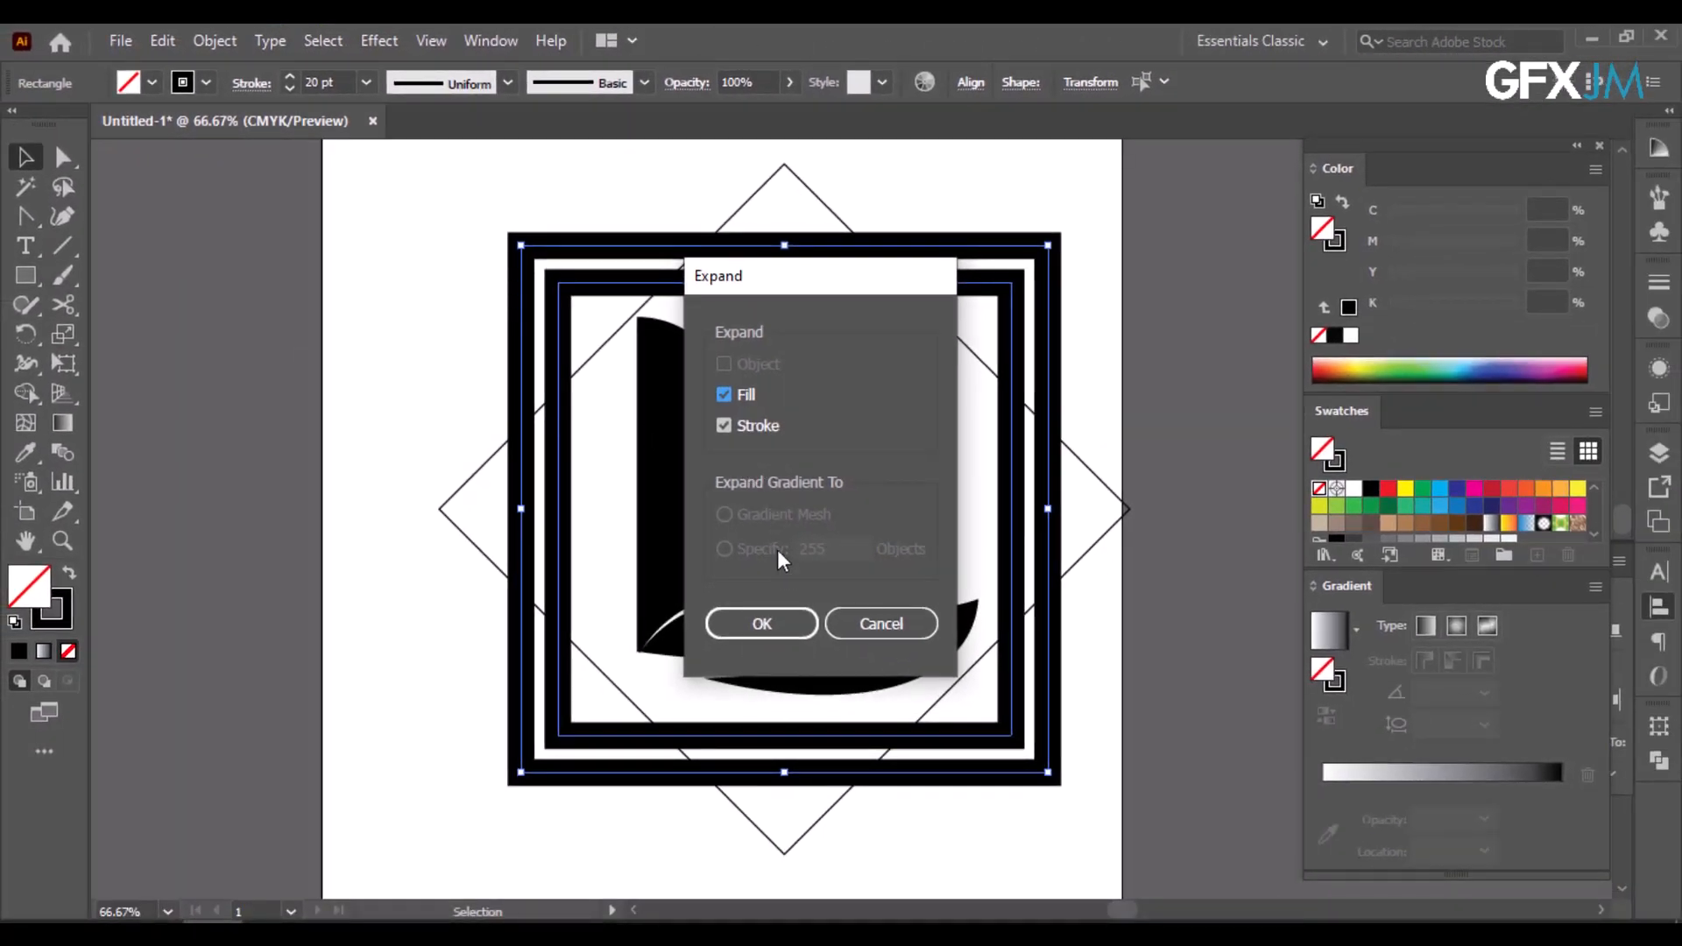
left_click(780, 622)
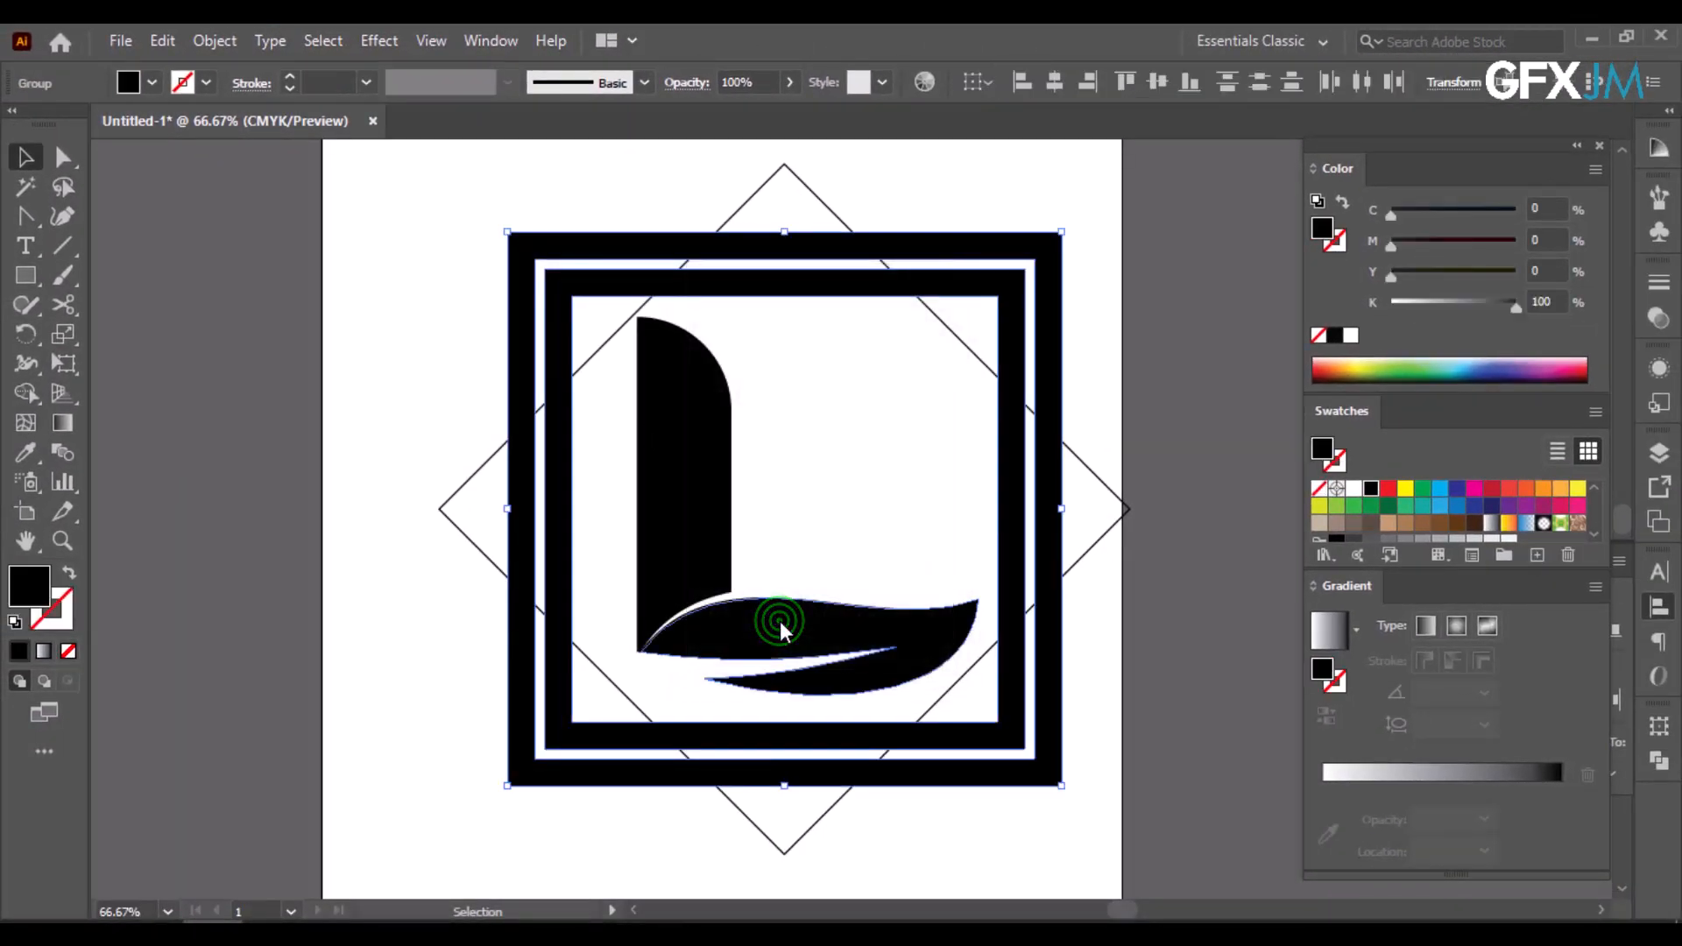
- Select both frames and the diamond, and use Shape Builder to remove the diamond's tips and the outer frame's mid-side sections inside it
left_click_drag(397, 207, 568, 524)
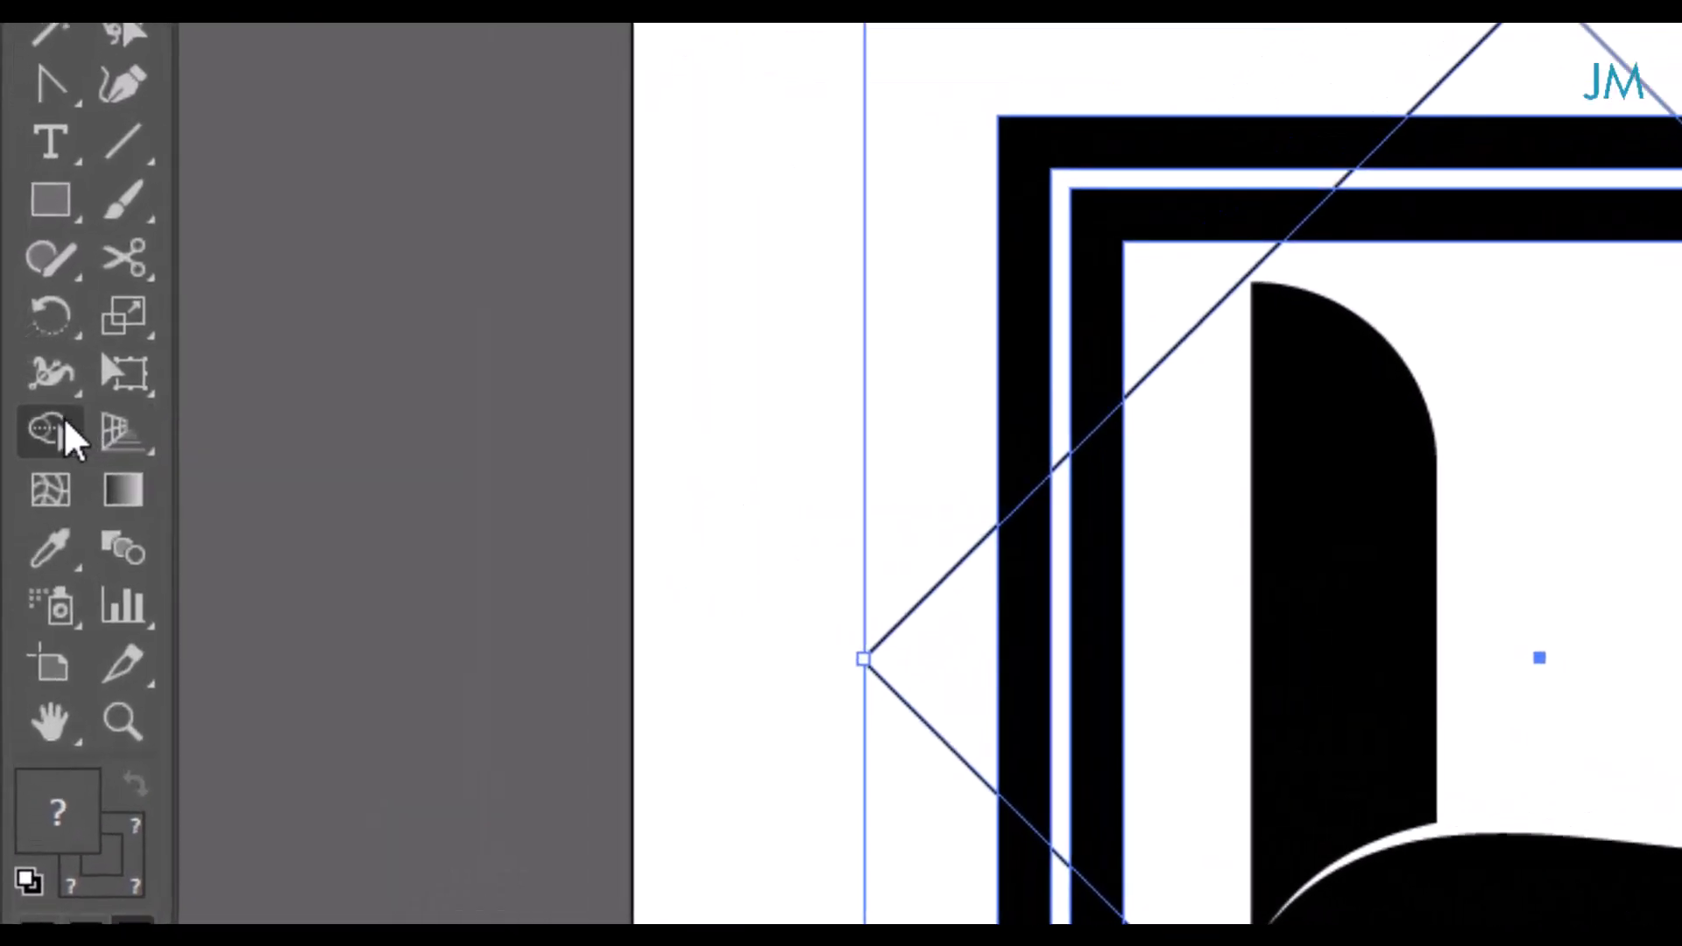
left_click(26, 392)
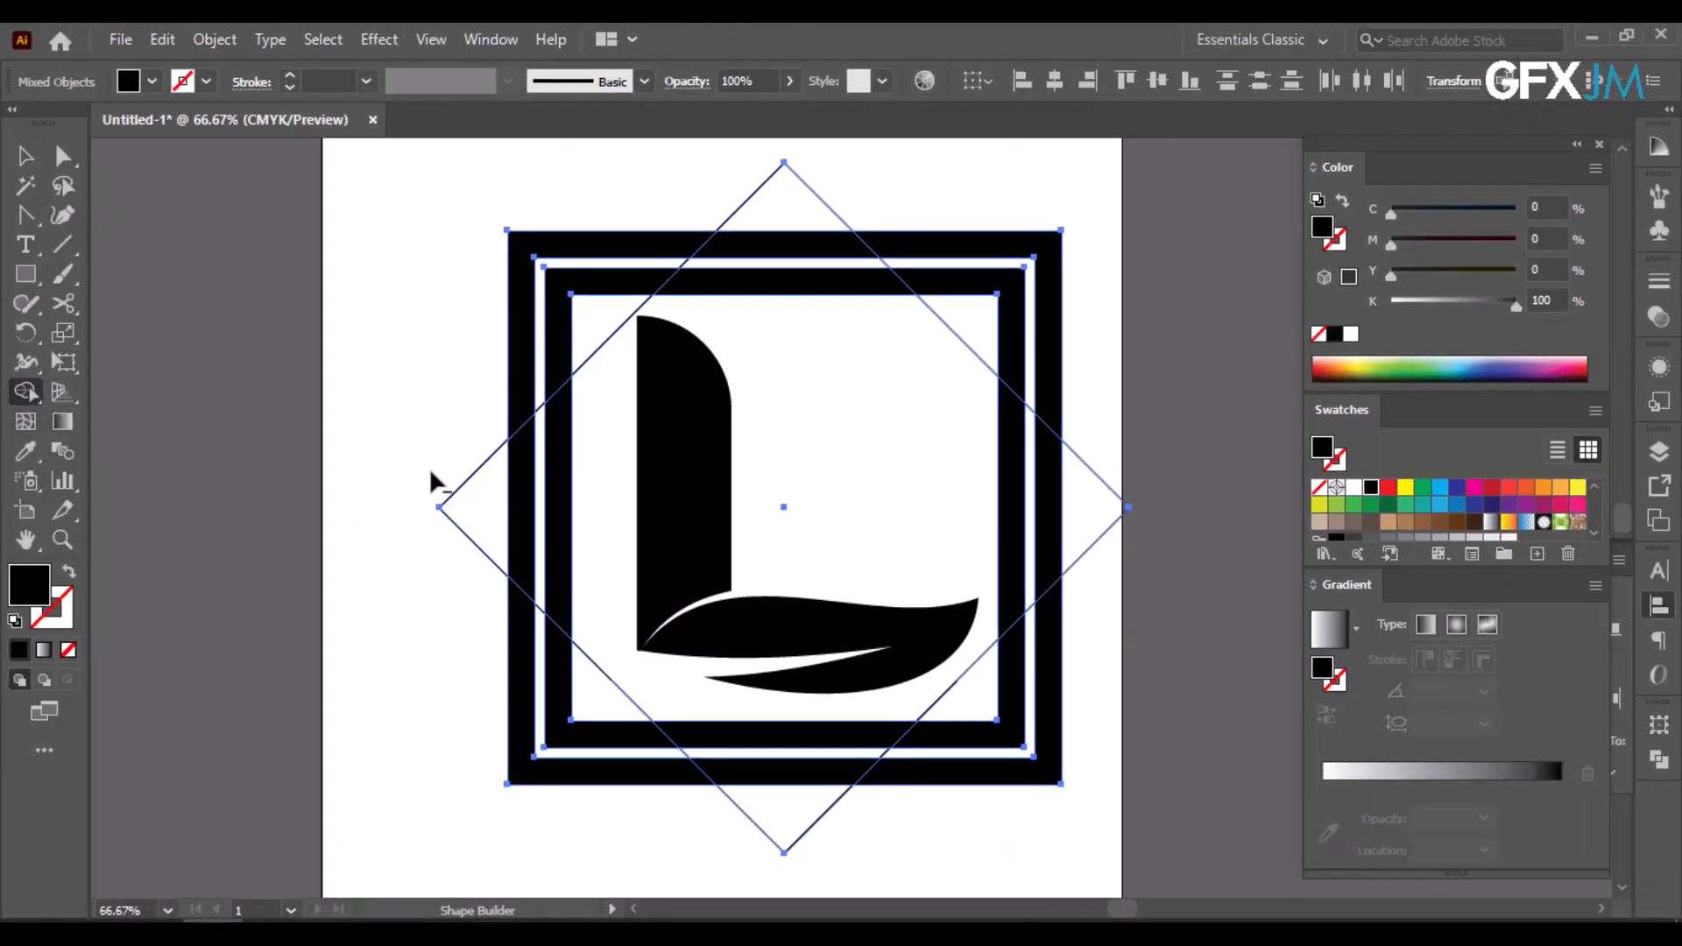
mouse_move(467, 453)
left_mouse_down()
mouse_move(486, 562)
mouse_move(518, 515)
left_mouse_up()
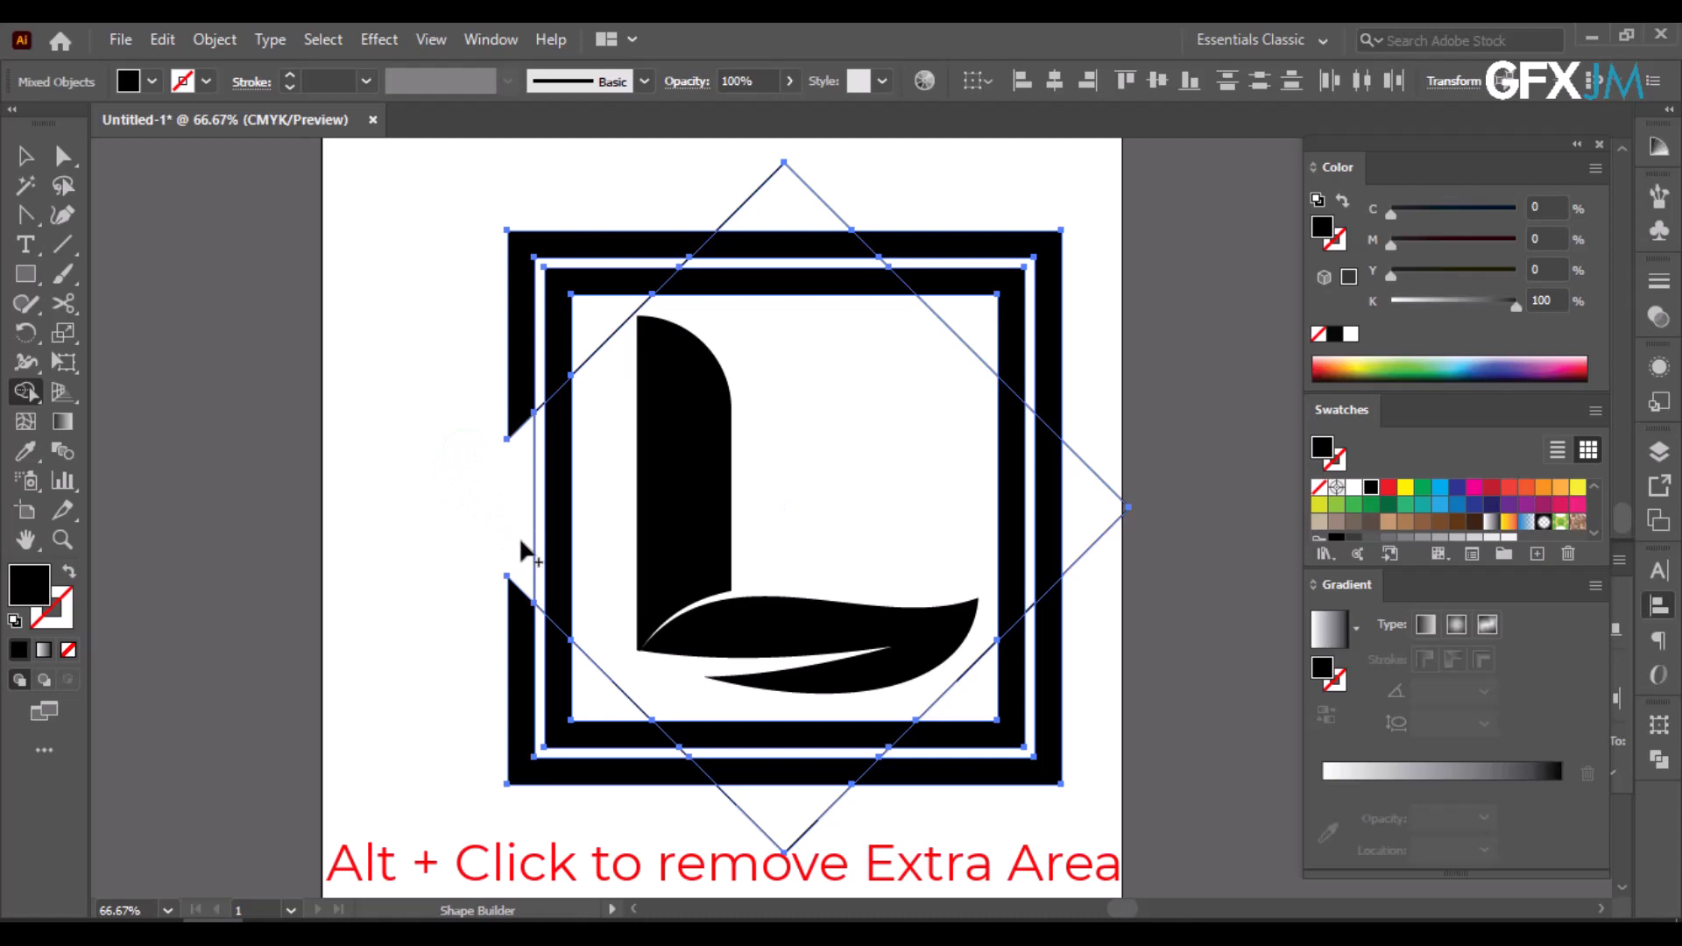
left_click_drag(793, 850, 761, 727)
key("ctrl+z")
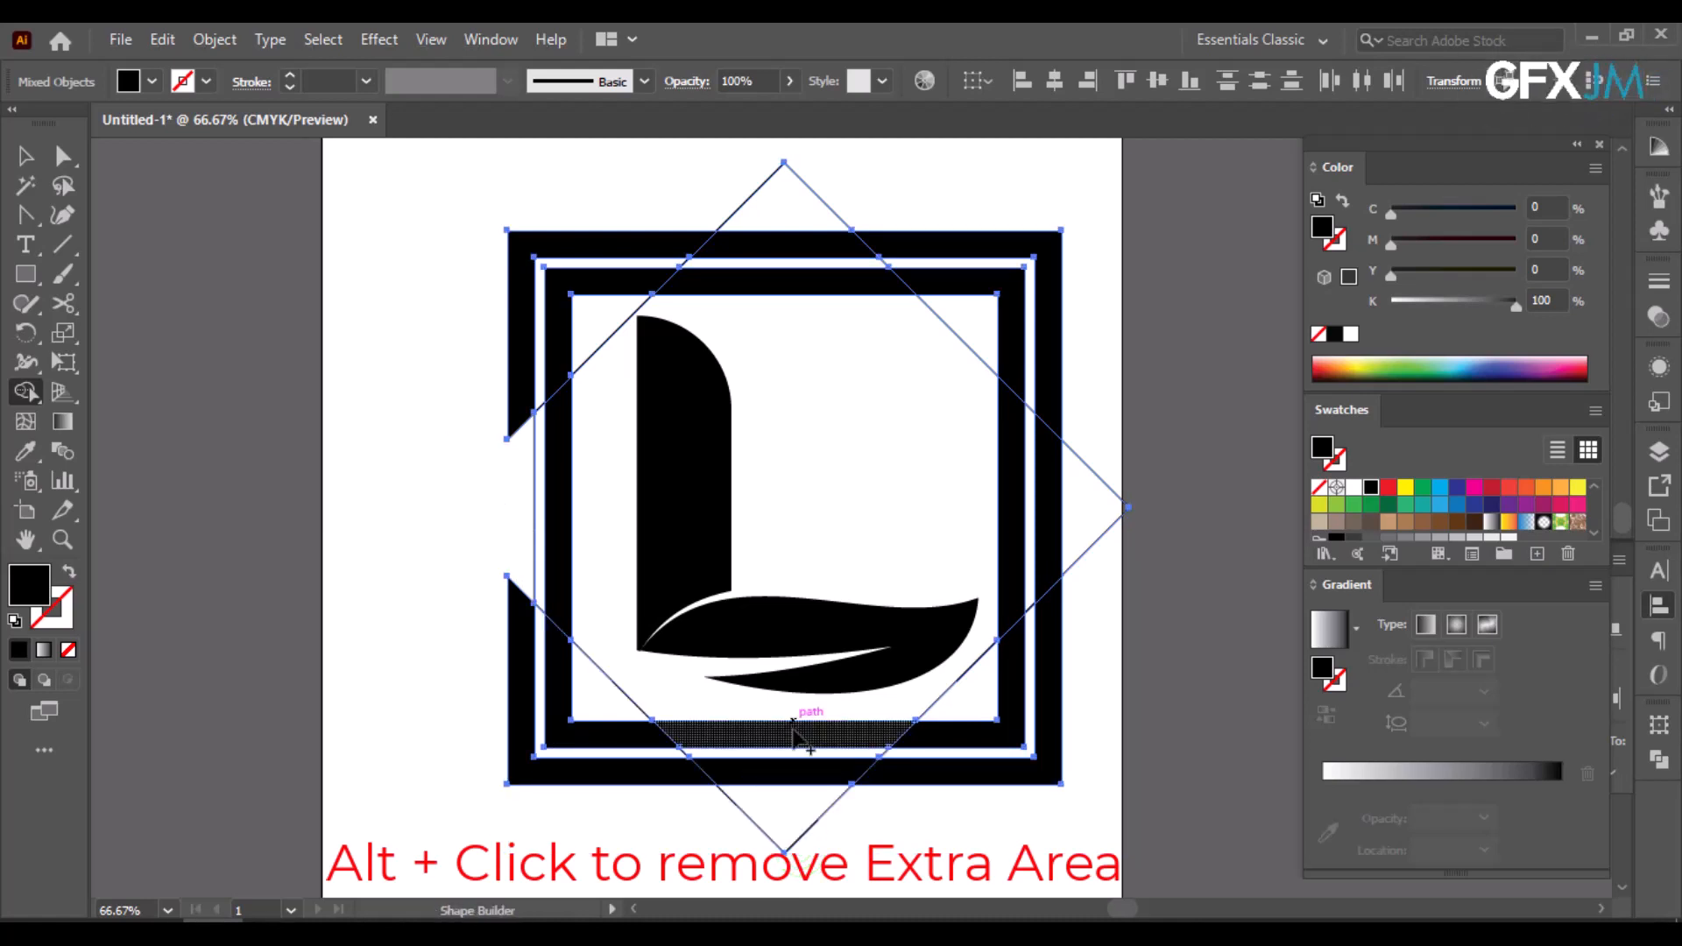
mouse_move(851, 857)
left_mouse_down()
mouse_move(745, 817)
mouse_move(758, 783)
left_mouse_up()
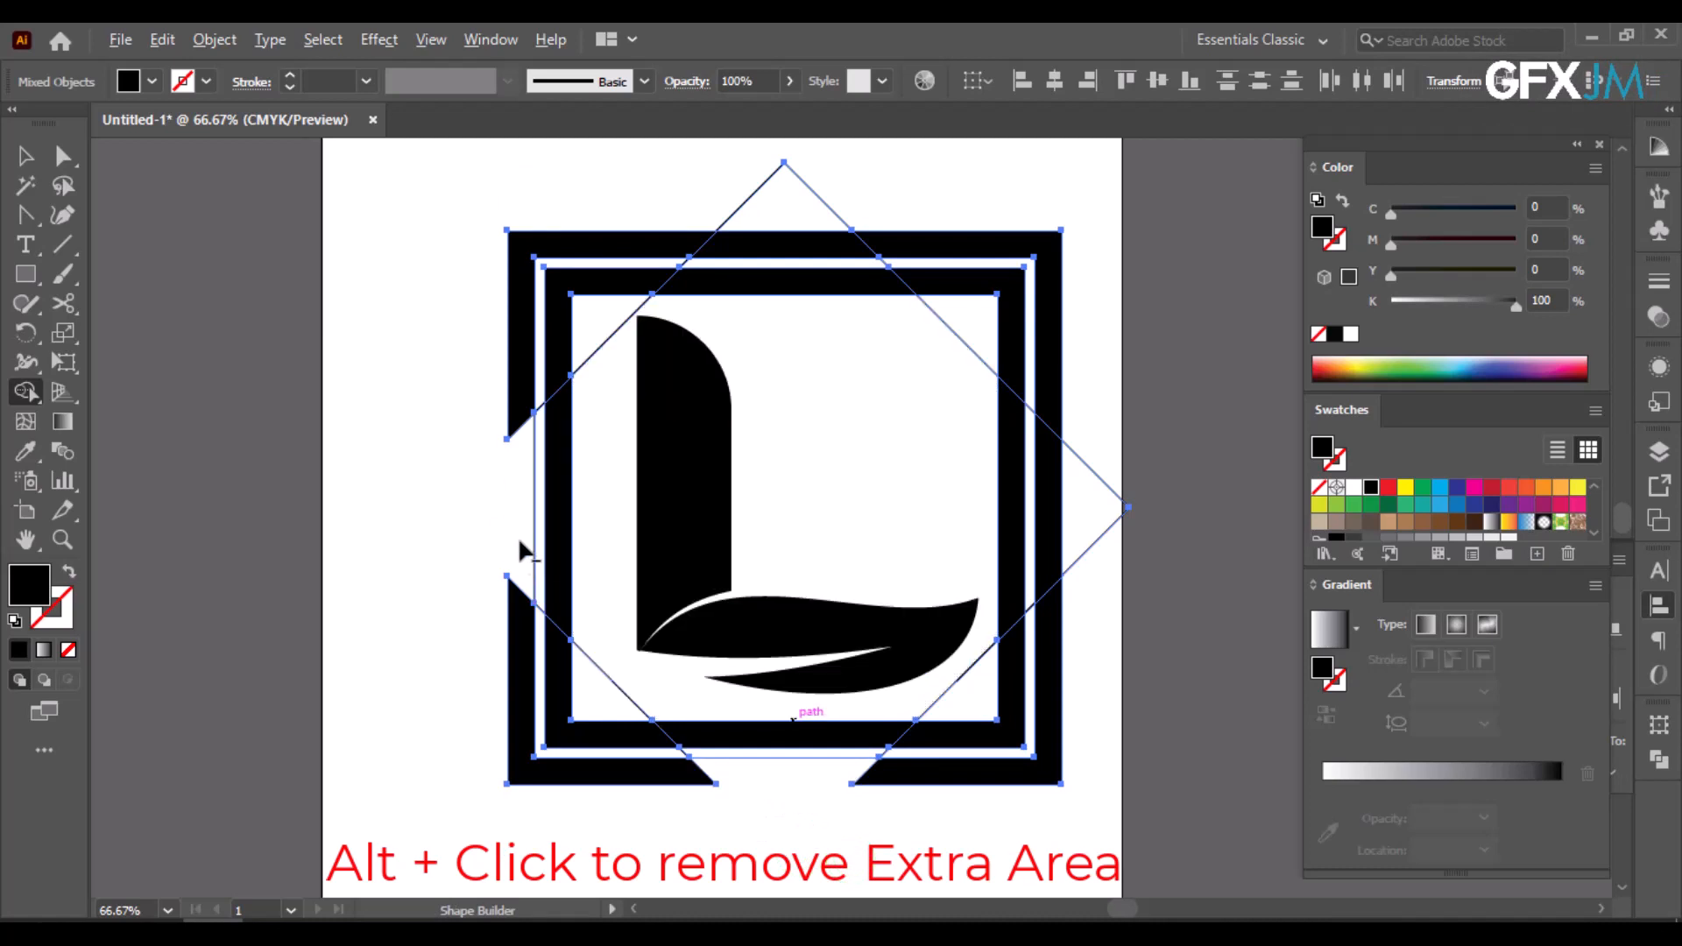
left_click(530, 545, "alt")
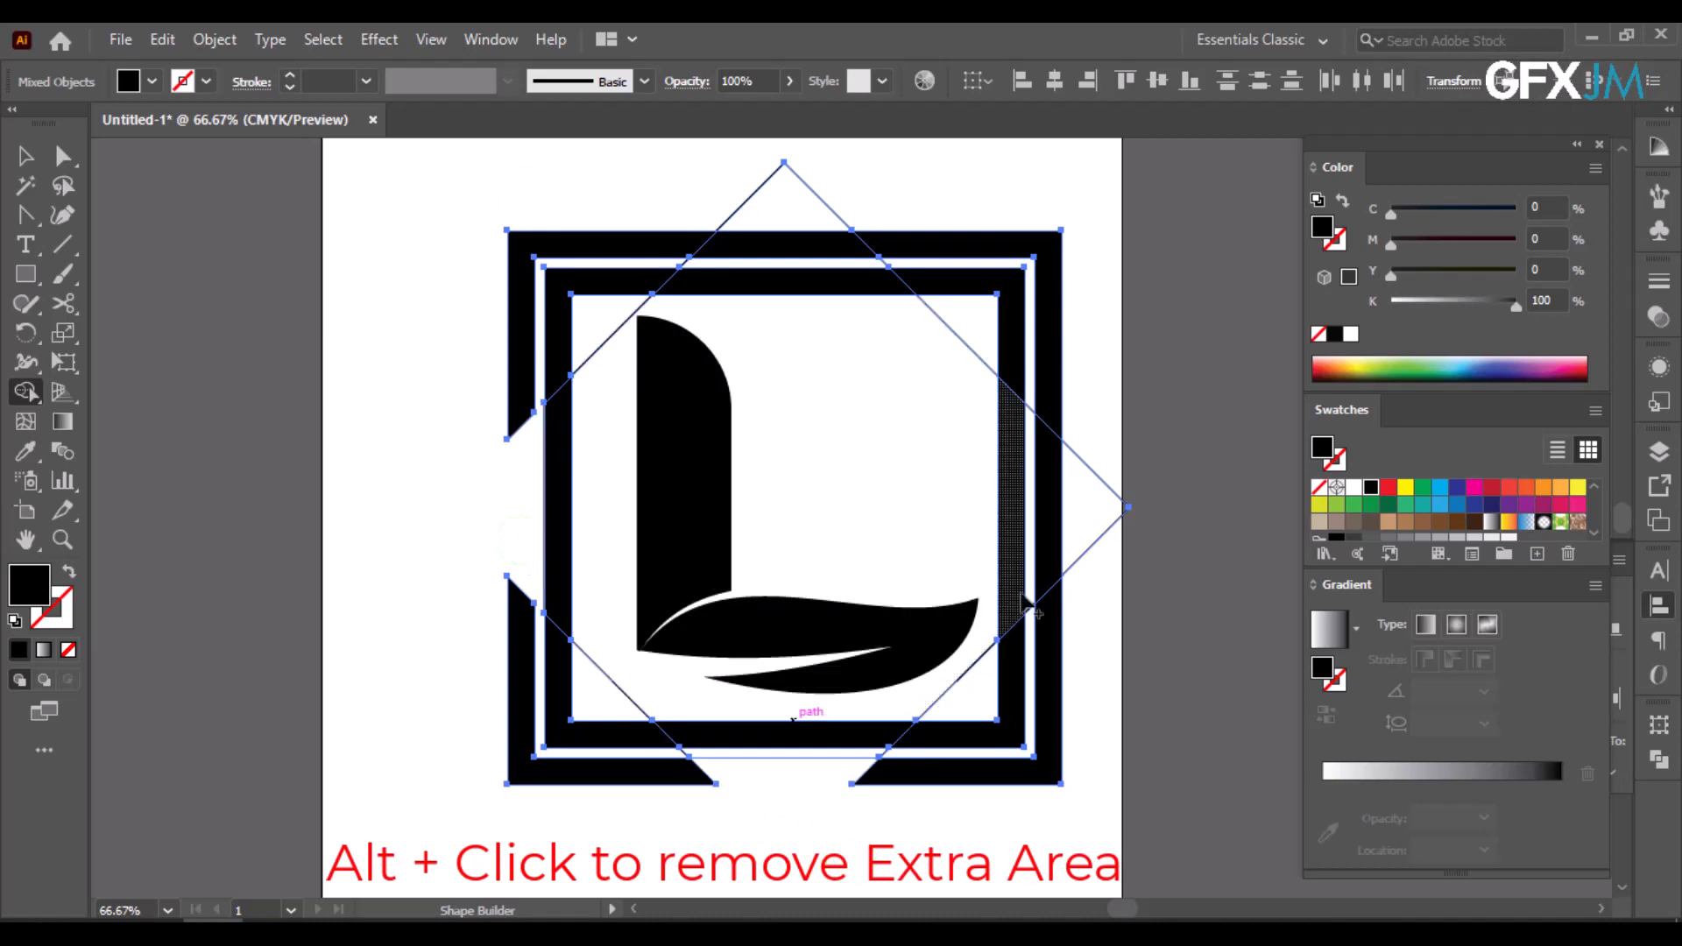
mouse_move(1040, 543)
left_mouse_down()
mouse_move(1122, 517)
mouse_move(1119, 495)
left_mouse_up()
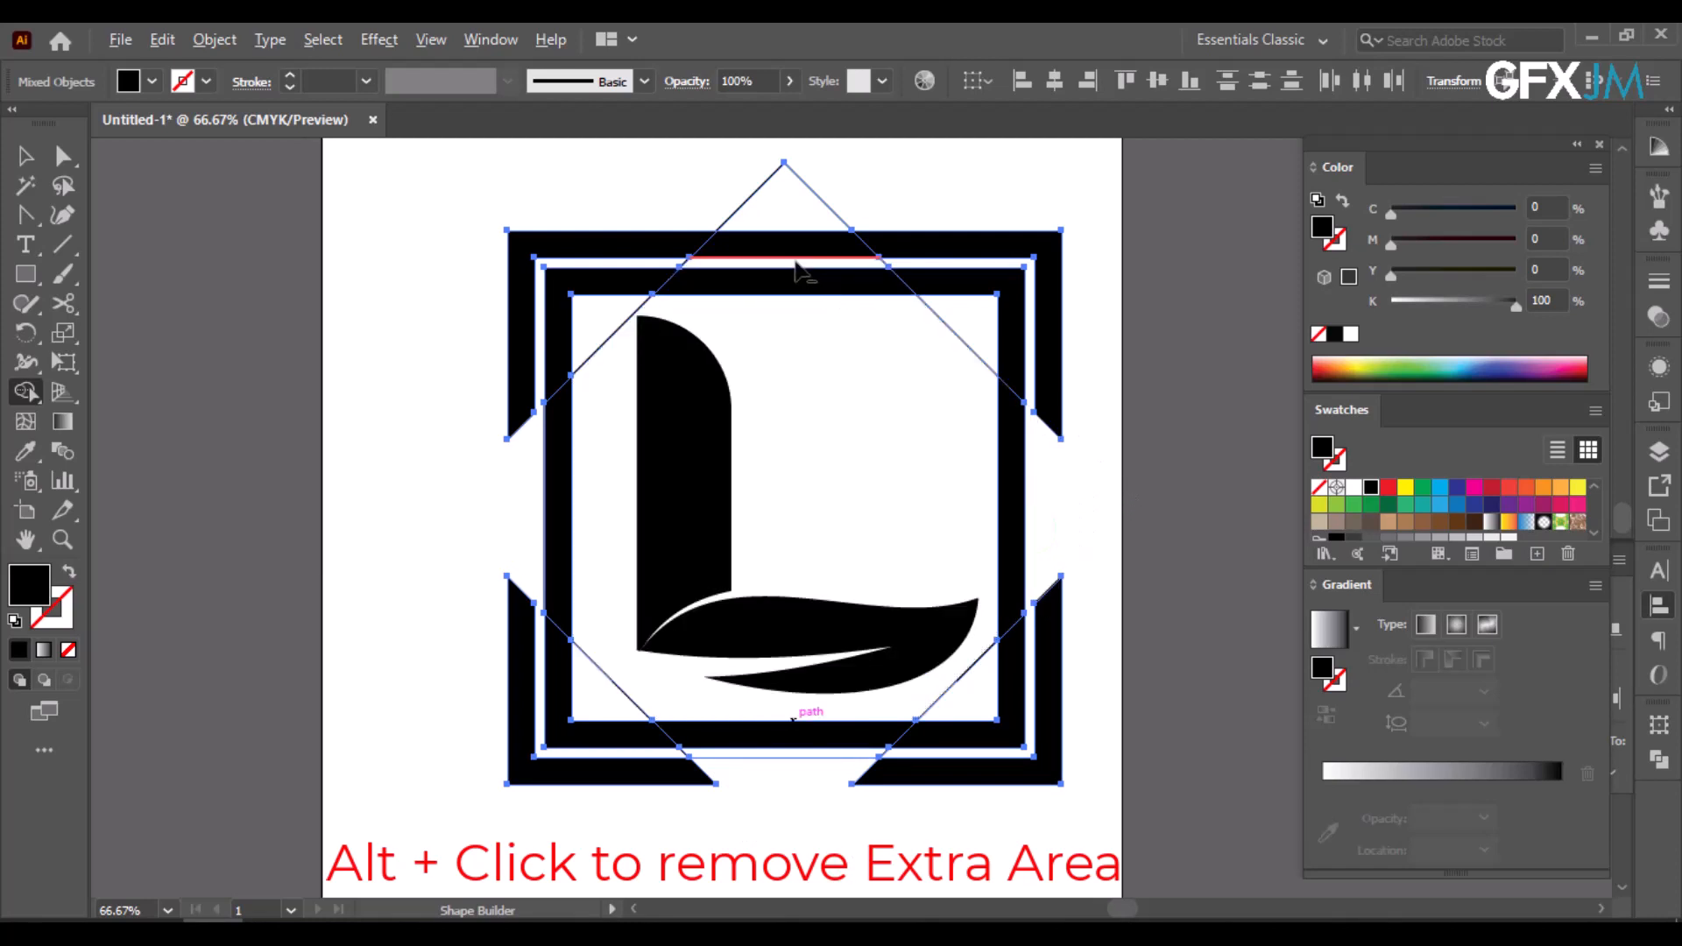
left_click_drag(796, 261, 766, 151)
scroll(774, 272, "down", 5)
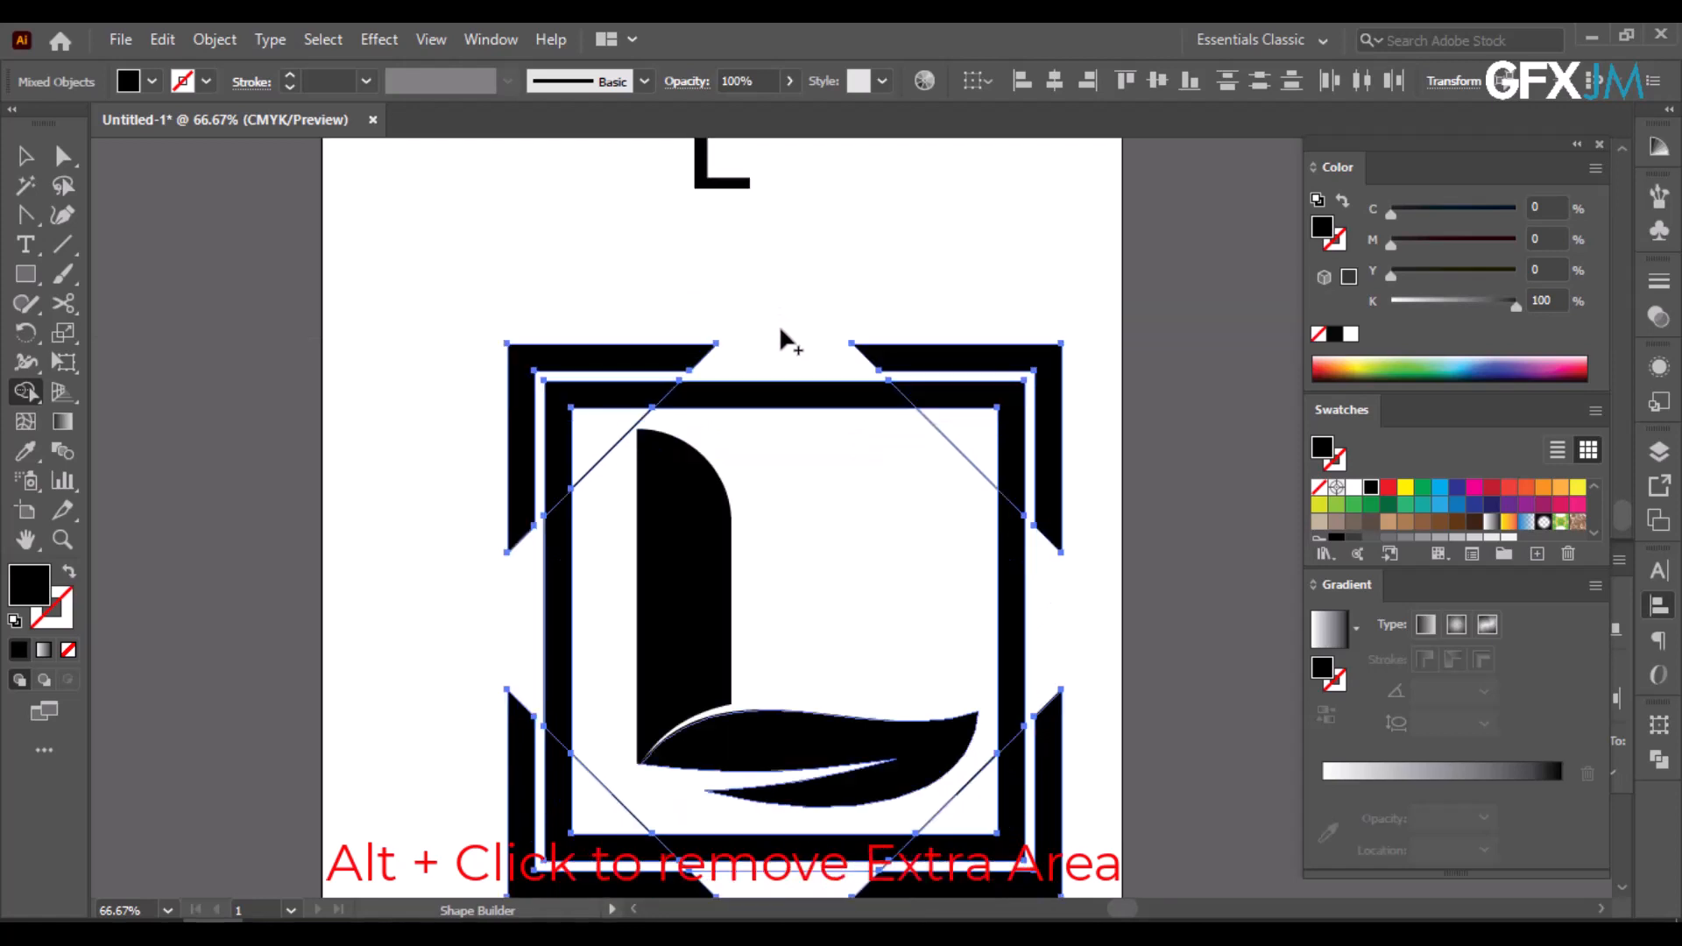
- Delete the leftover diamond outline and thin connecting paths so only the inner square, four corner brackets and the L remain
left_click(32, 160)
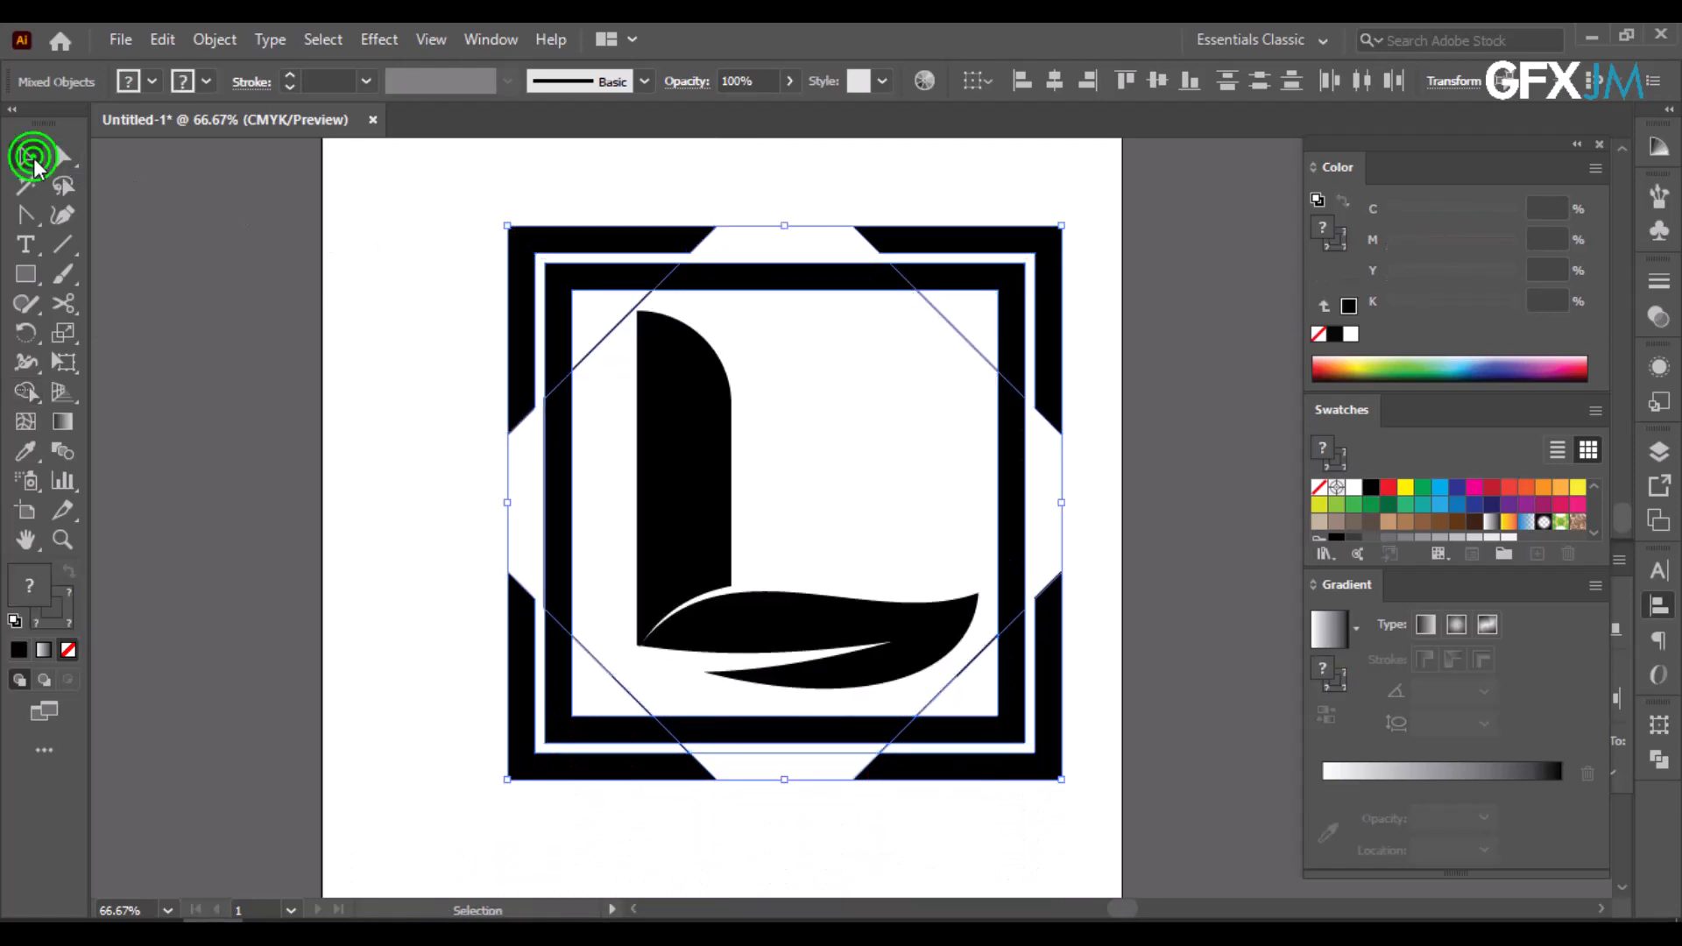
left_click(426, 503)
left_click(919, 453)
left_click(602, 347)
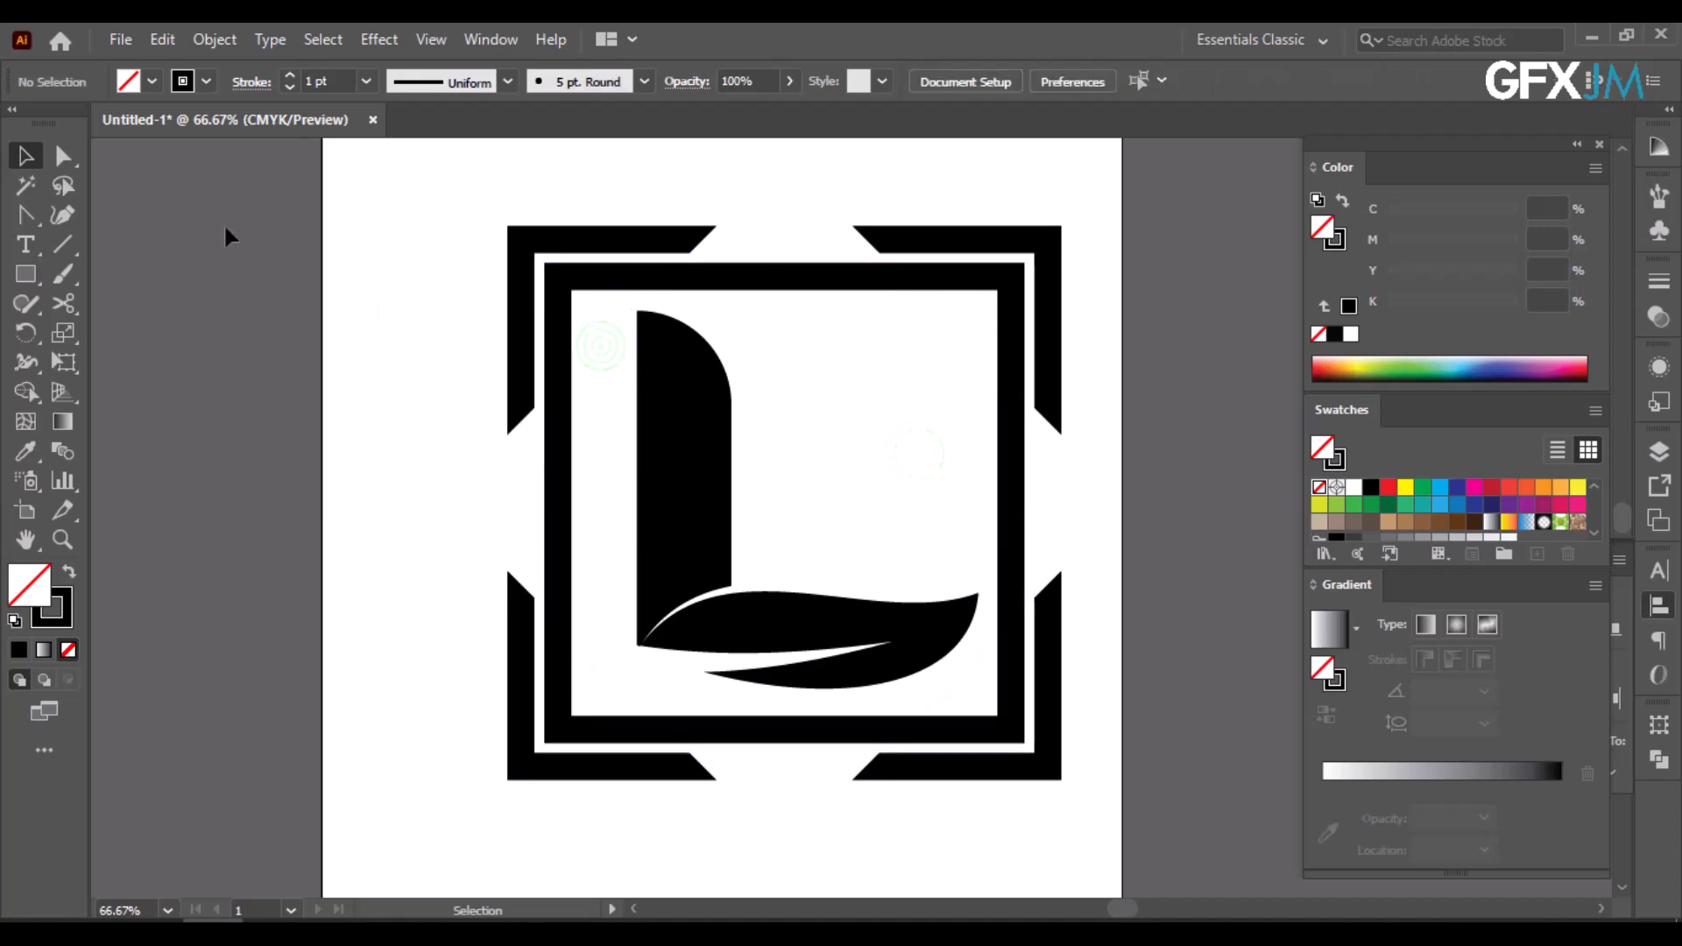
- Round the outermost corner points of all four frame brackets together to a radius of about 19 pt
left_click(63, 156)
left_click(507, 226)
left_click(1062, 226, "shift")
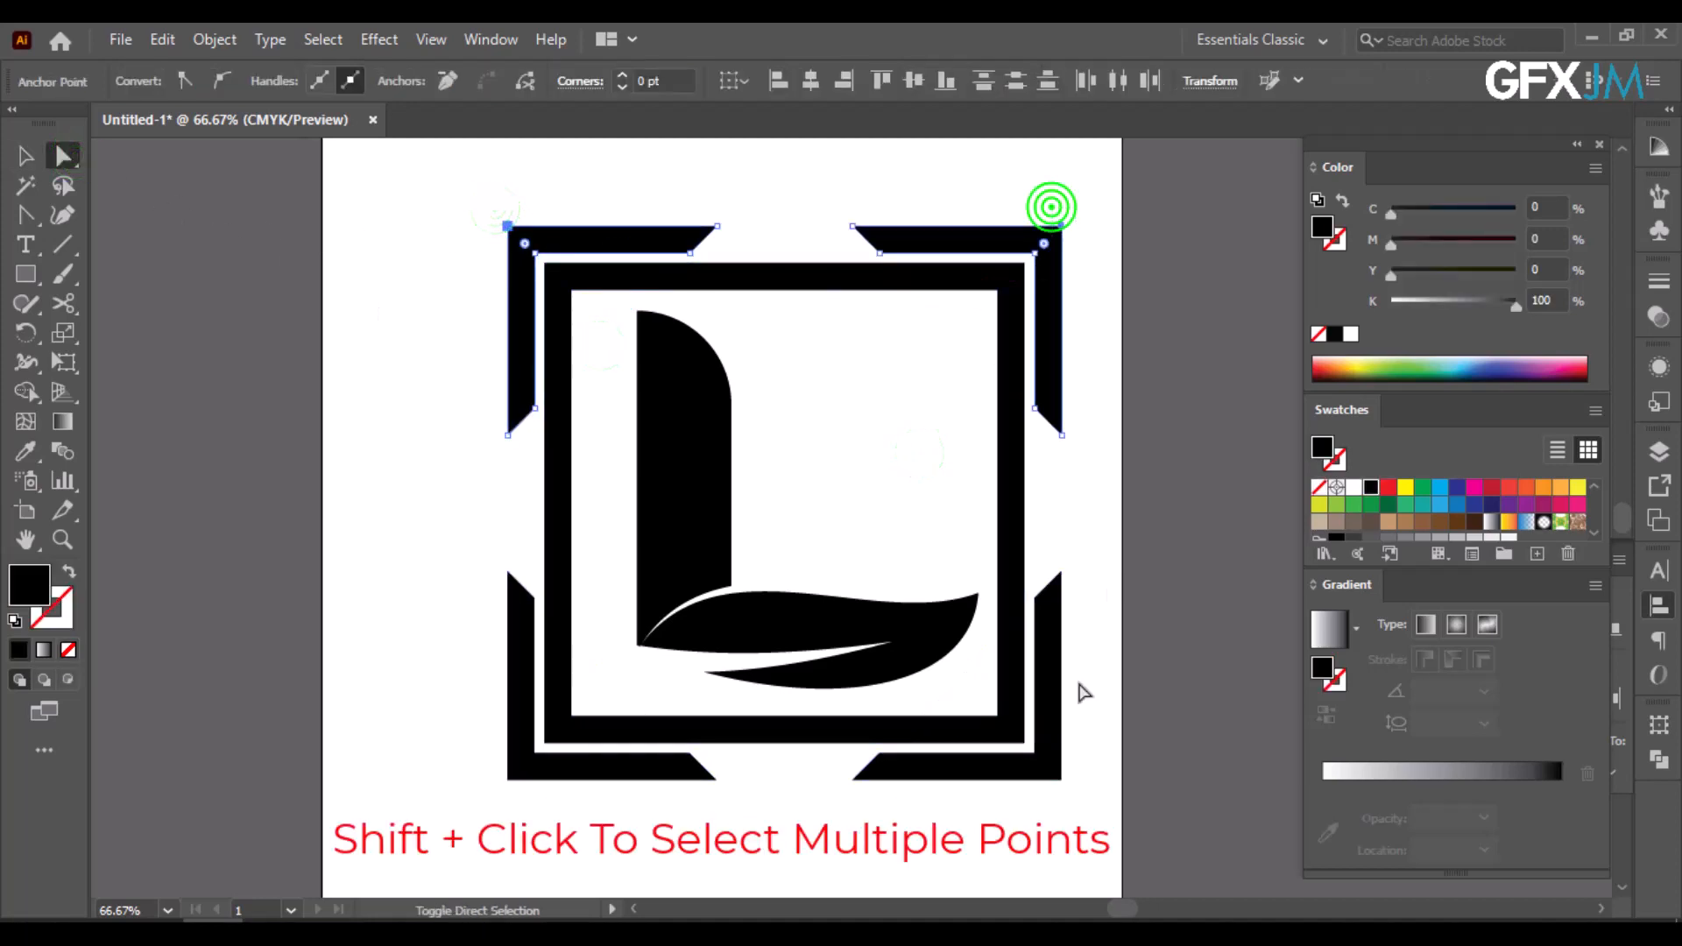
left_click(1061, 779, "shift")
left_click(508, 779, "shift")
left_click_drag(524, 763, 537, 762)
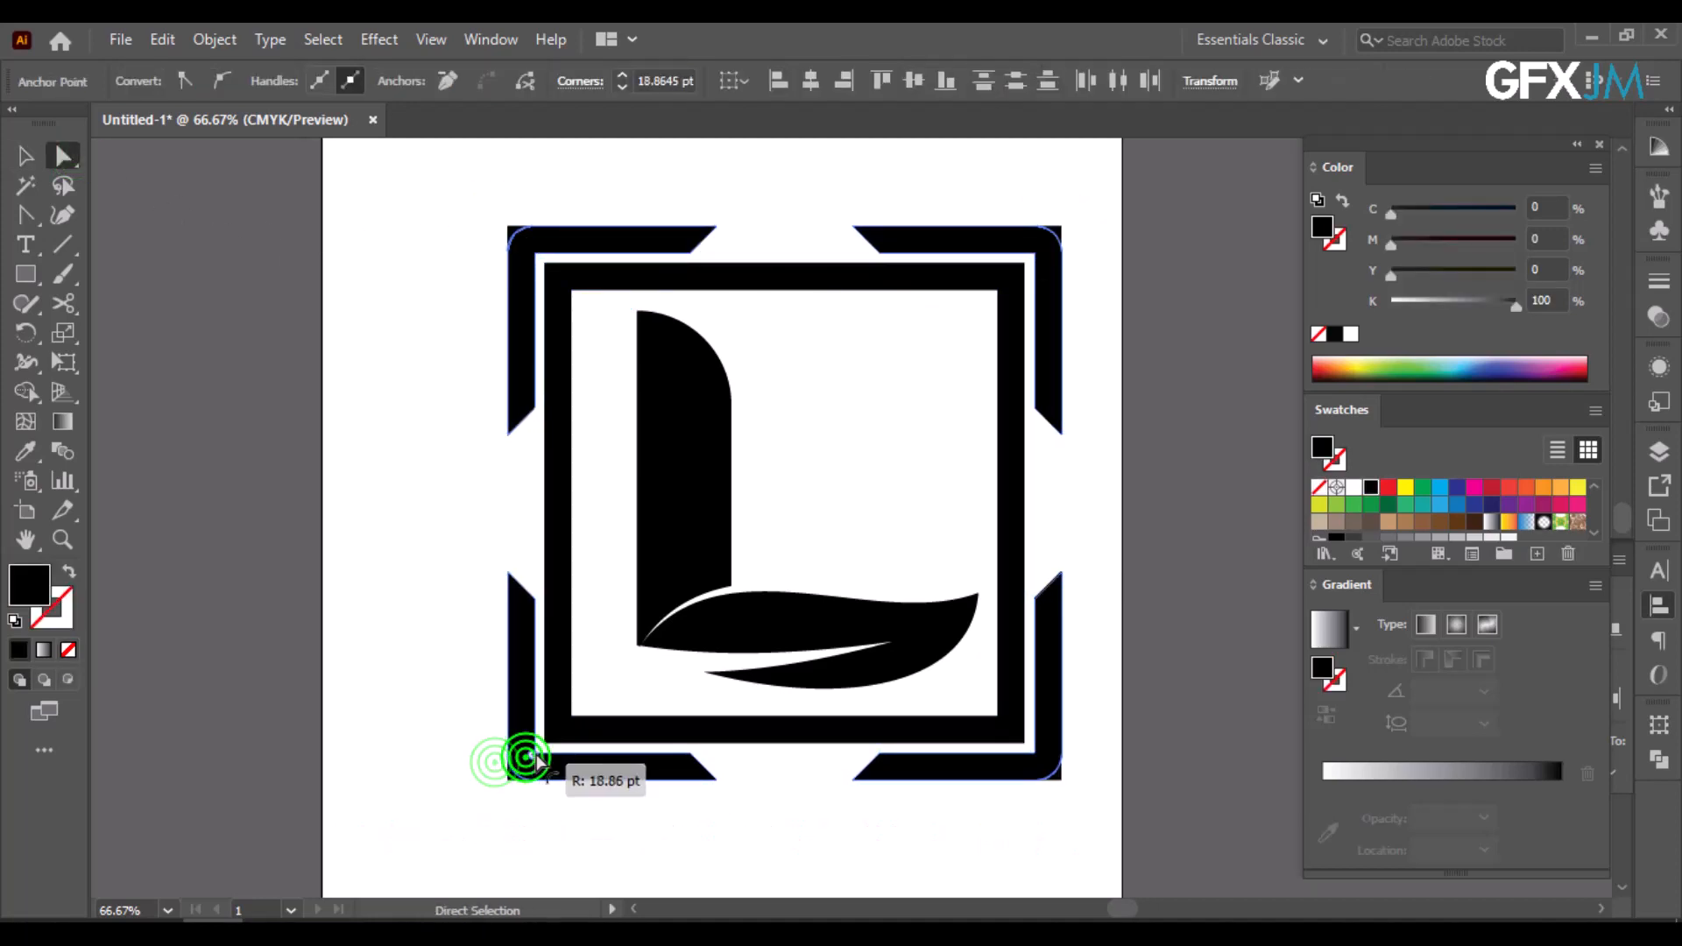
left_click(739, 832)
- Add the text COMPANY NAME below the framed L and enlarge it to a headline size
scroll(850, 600, "down", 1)
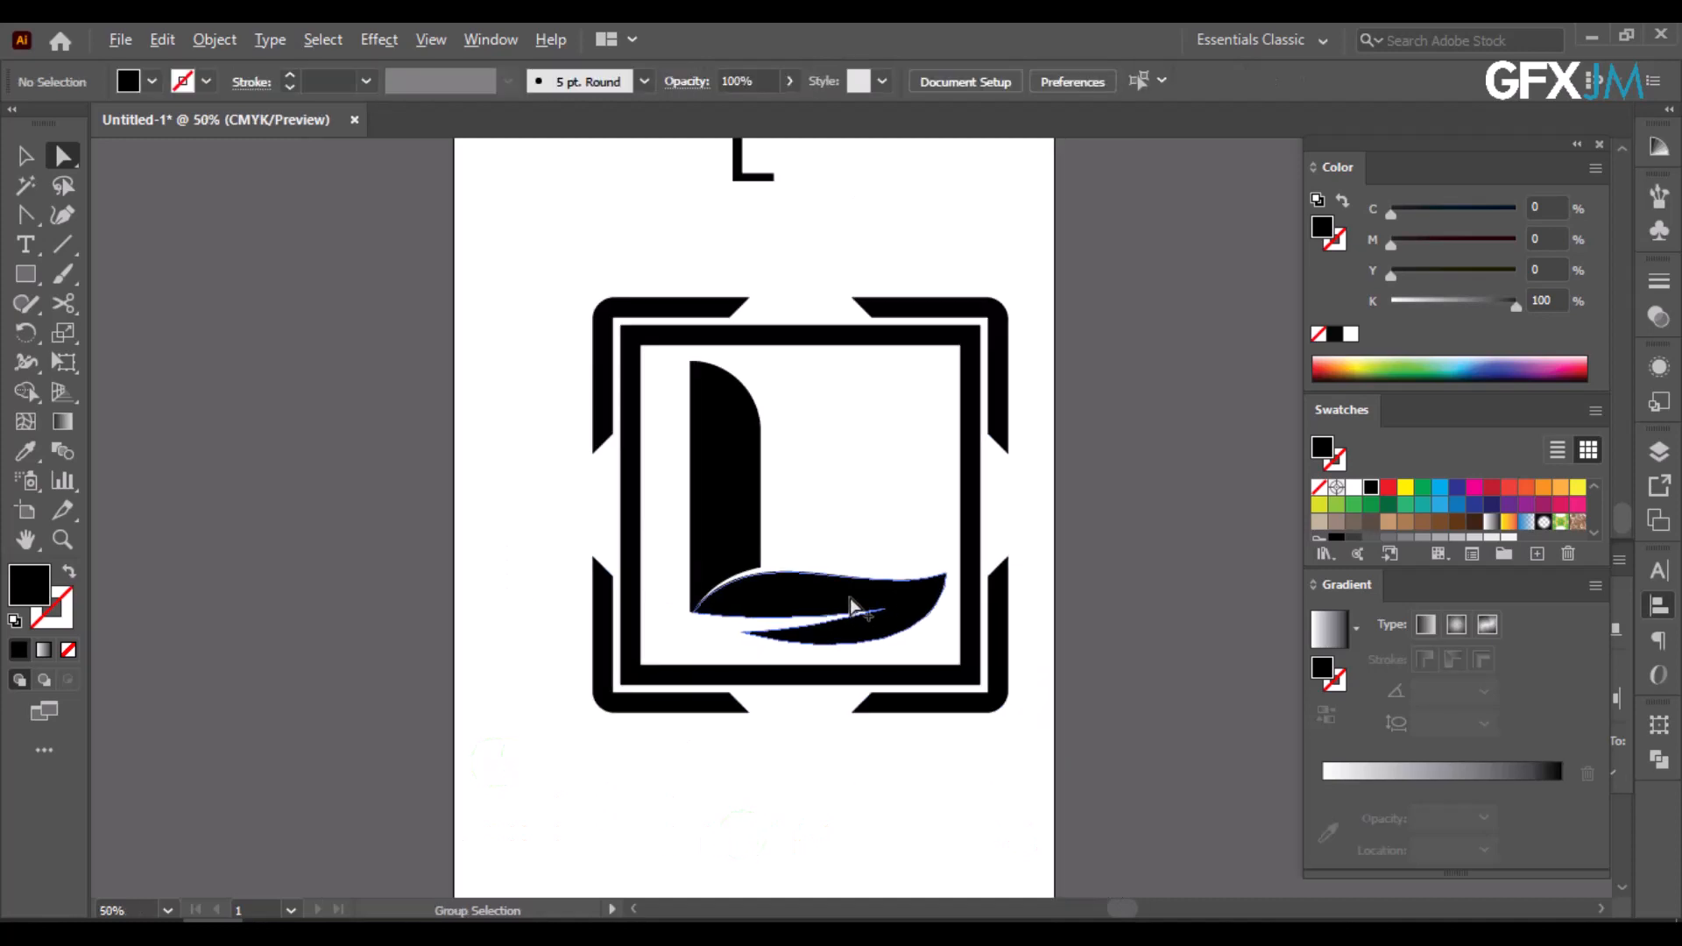
scroll(850, 600, "up", 1)
left_click(27, 243)
left_click(588, 793)
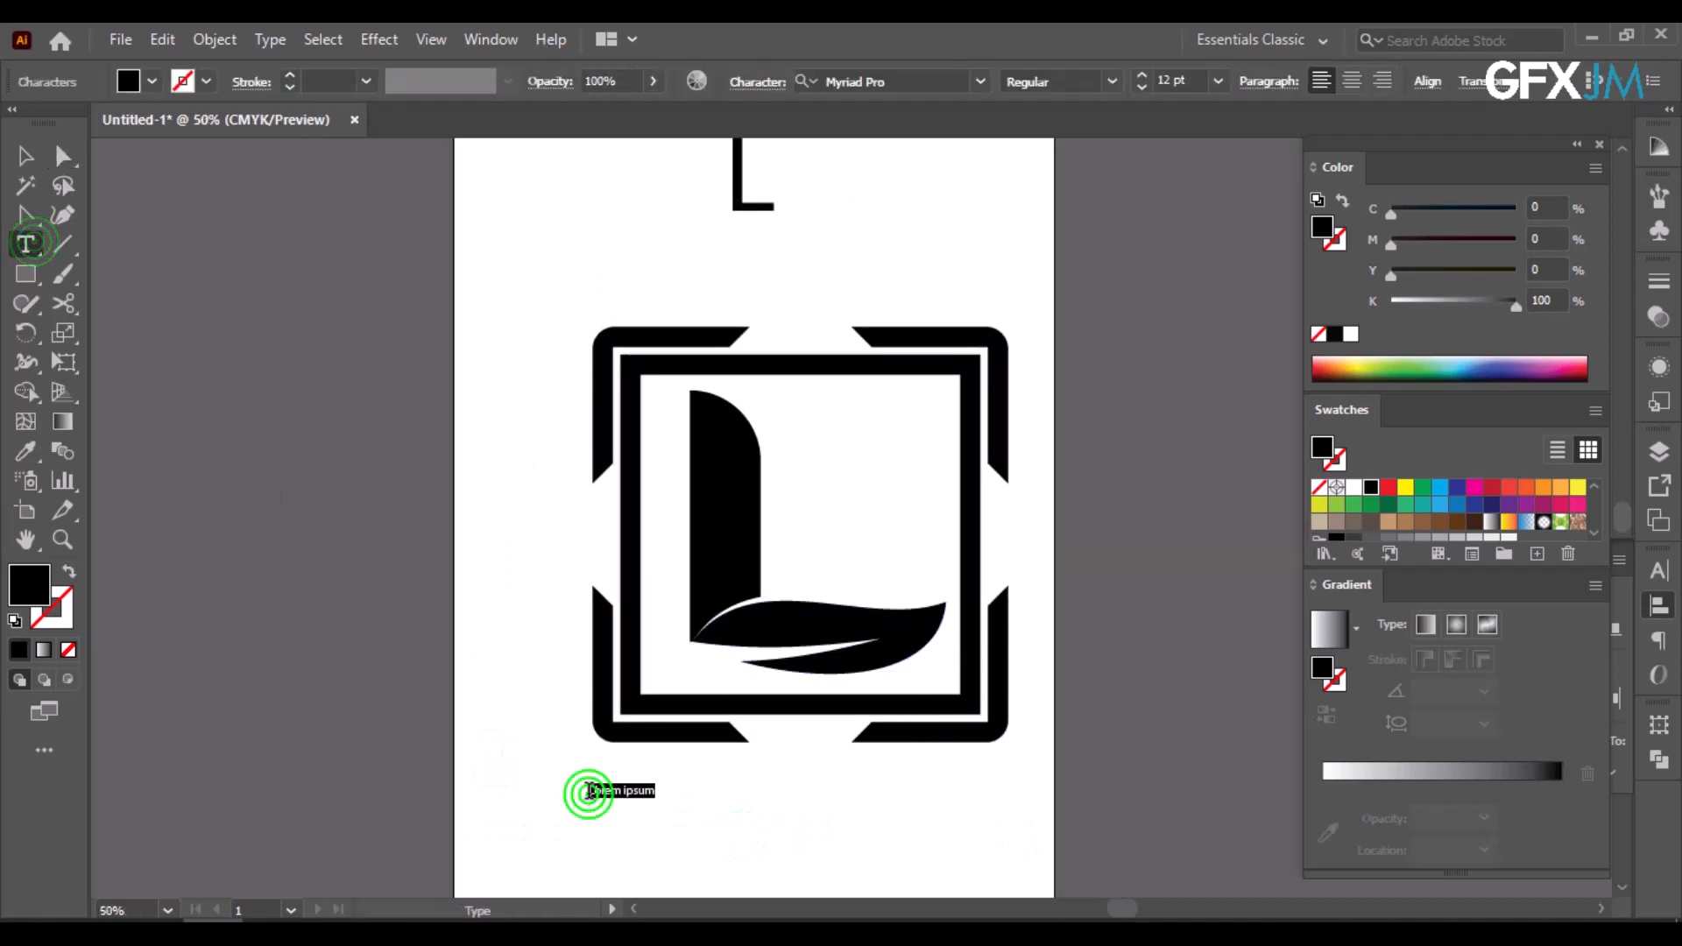
type("COMPANY NAME")
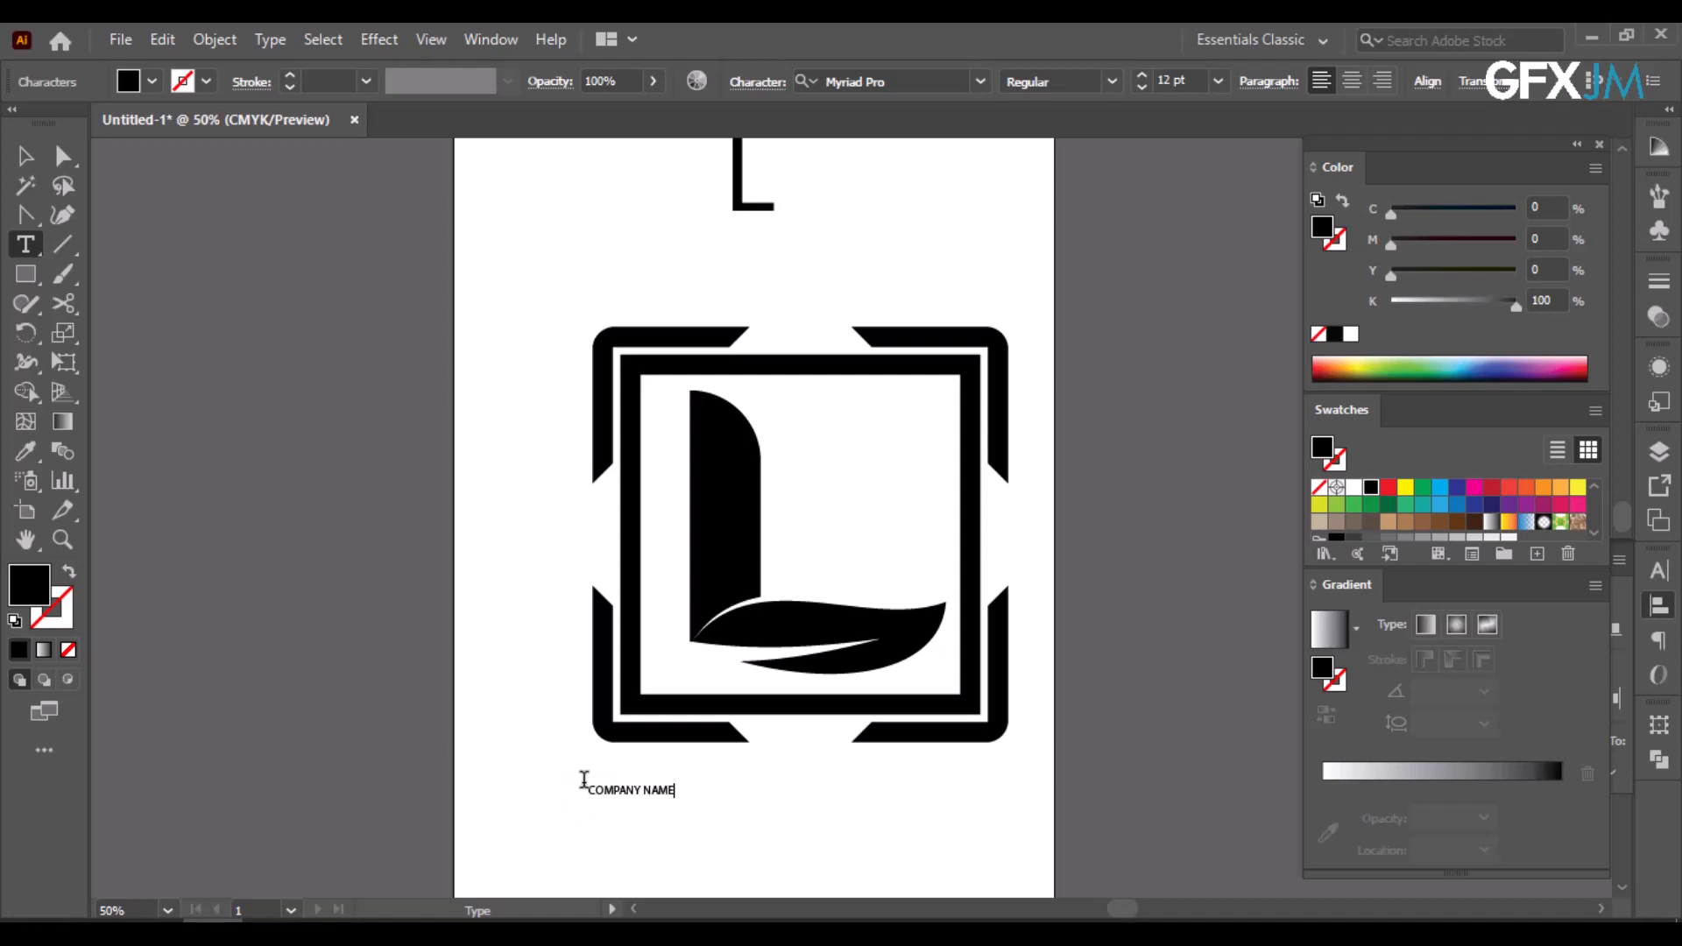
left_click(25, 156)
left_click_drag(675, 799, 582, 161)
- Scale the whole framed L logo down proportionally and centre it horizontally on the artboard above the text
scroll(974, 561, "up", 10)
scroll(789, 394, "up", 3)
left_click_drag(1010, 650, 945, 584)
left_click_drag(883, 532, 852, 503)
scroll(852, 504, "up", 2)
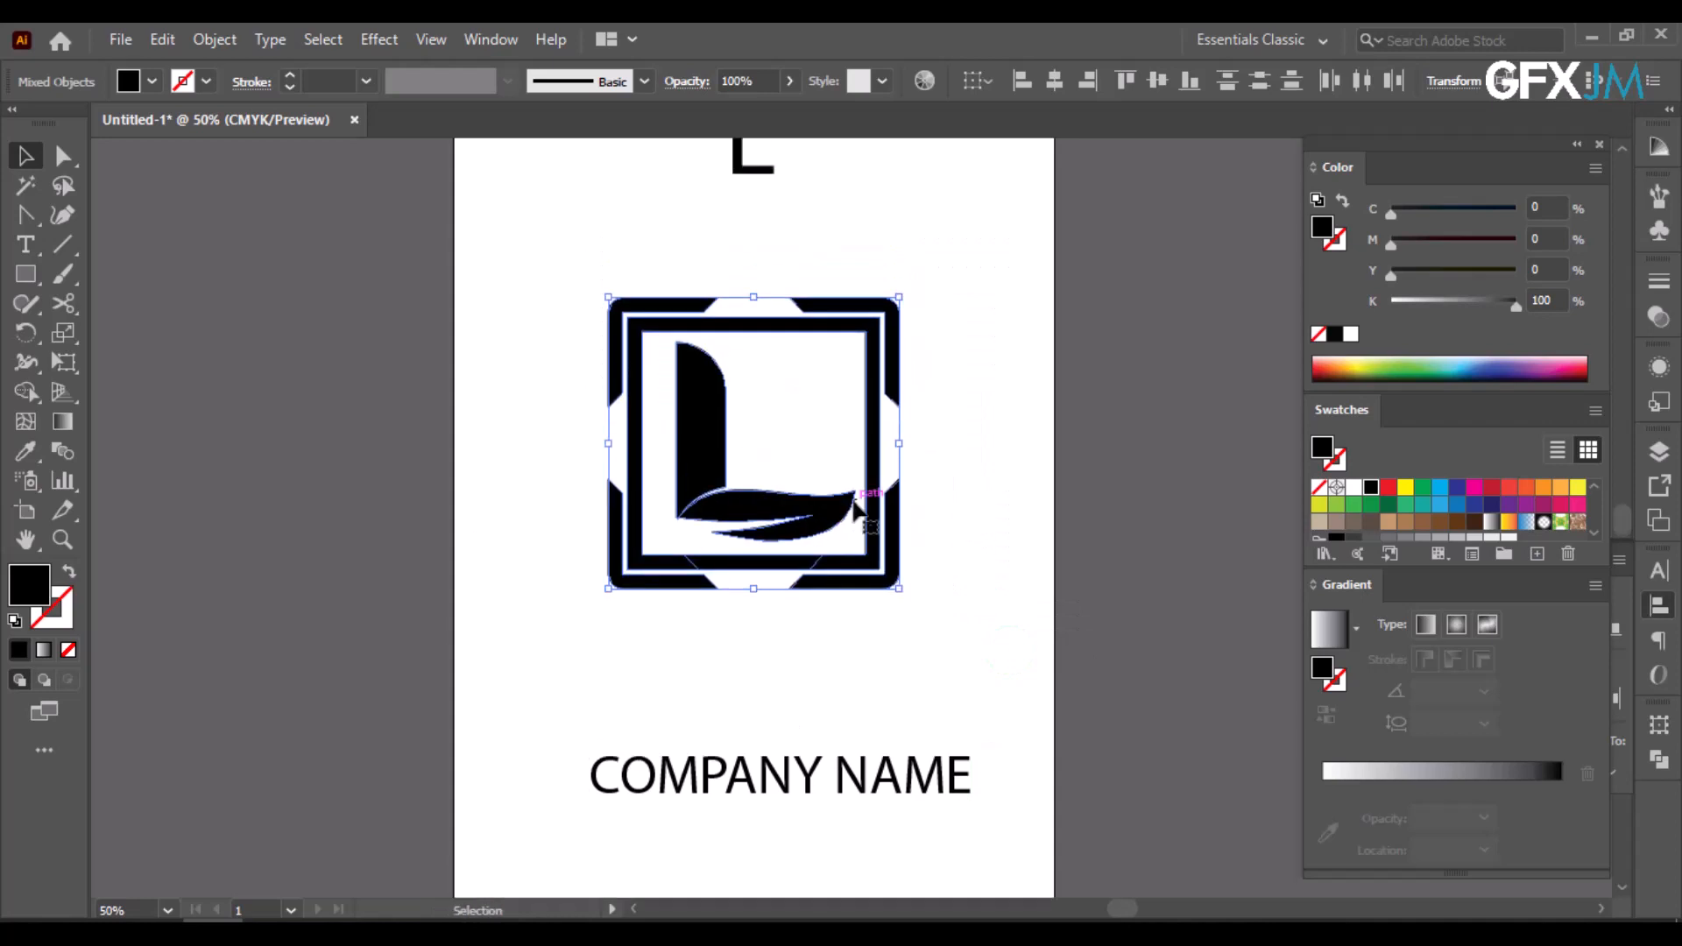
- Move the COMPANY NAME text directly beneath the logo and scale it to match the frame's width
left_click(892, 601)
left_click_drag(936, 780, 901, 653)
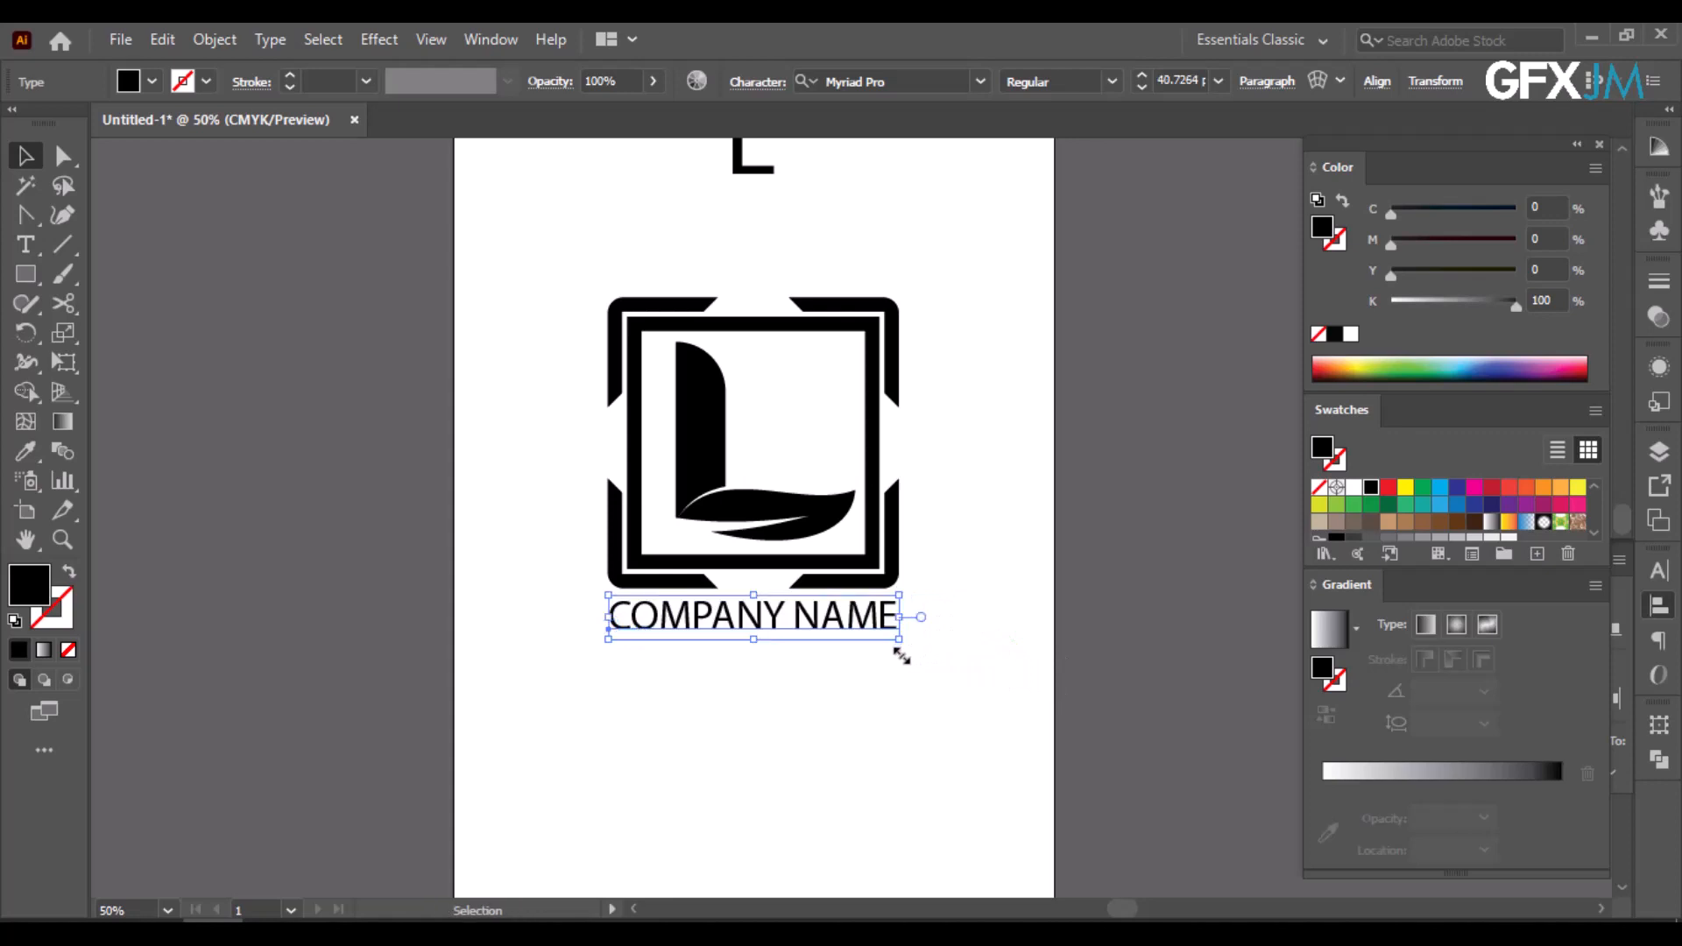
key("shift+Down")
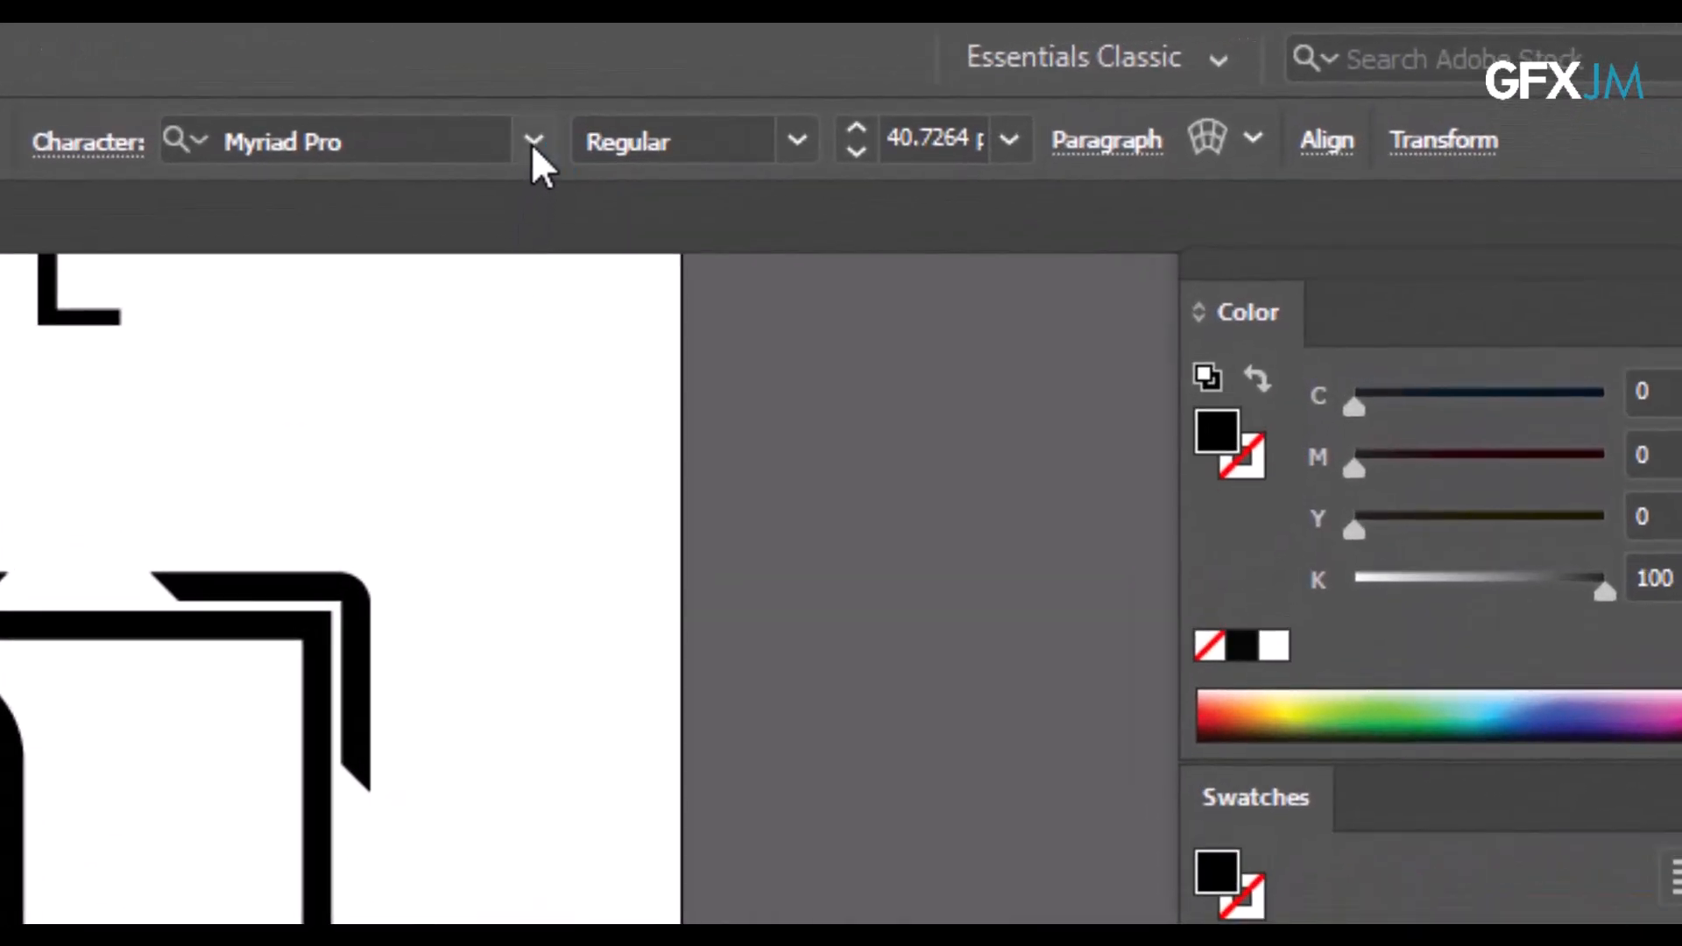
- Browse the font list with previews for the COMPANY NAME text
left_click(532, 141)
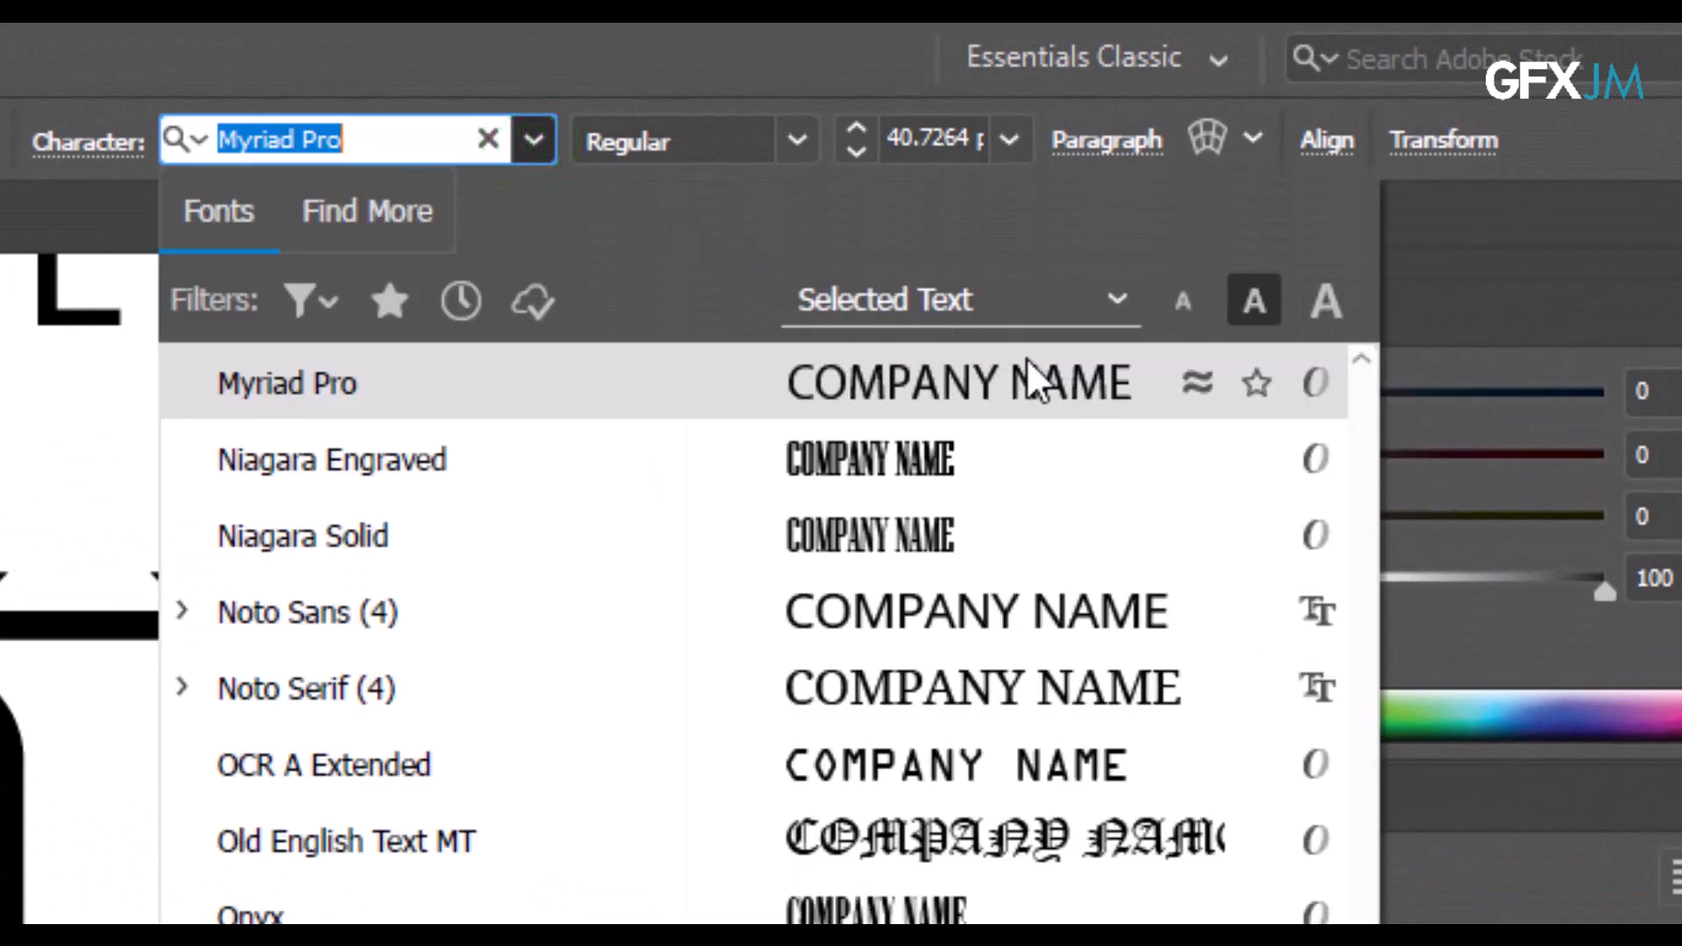
scroll(1108, 368, "down", 5)
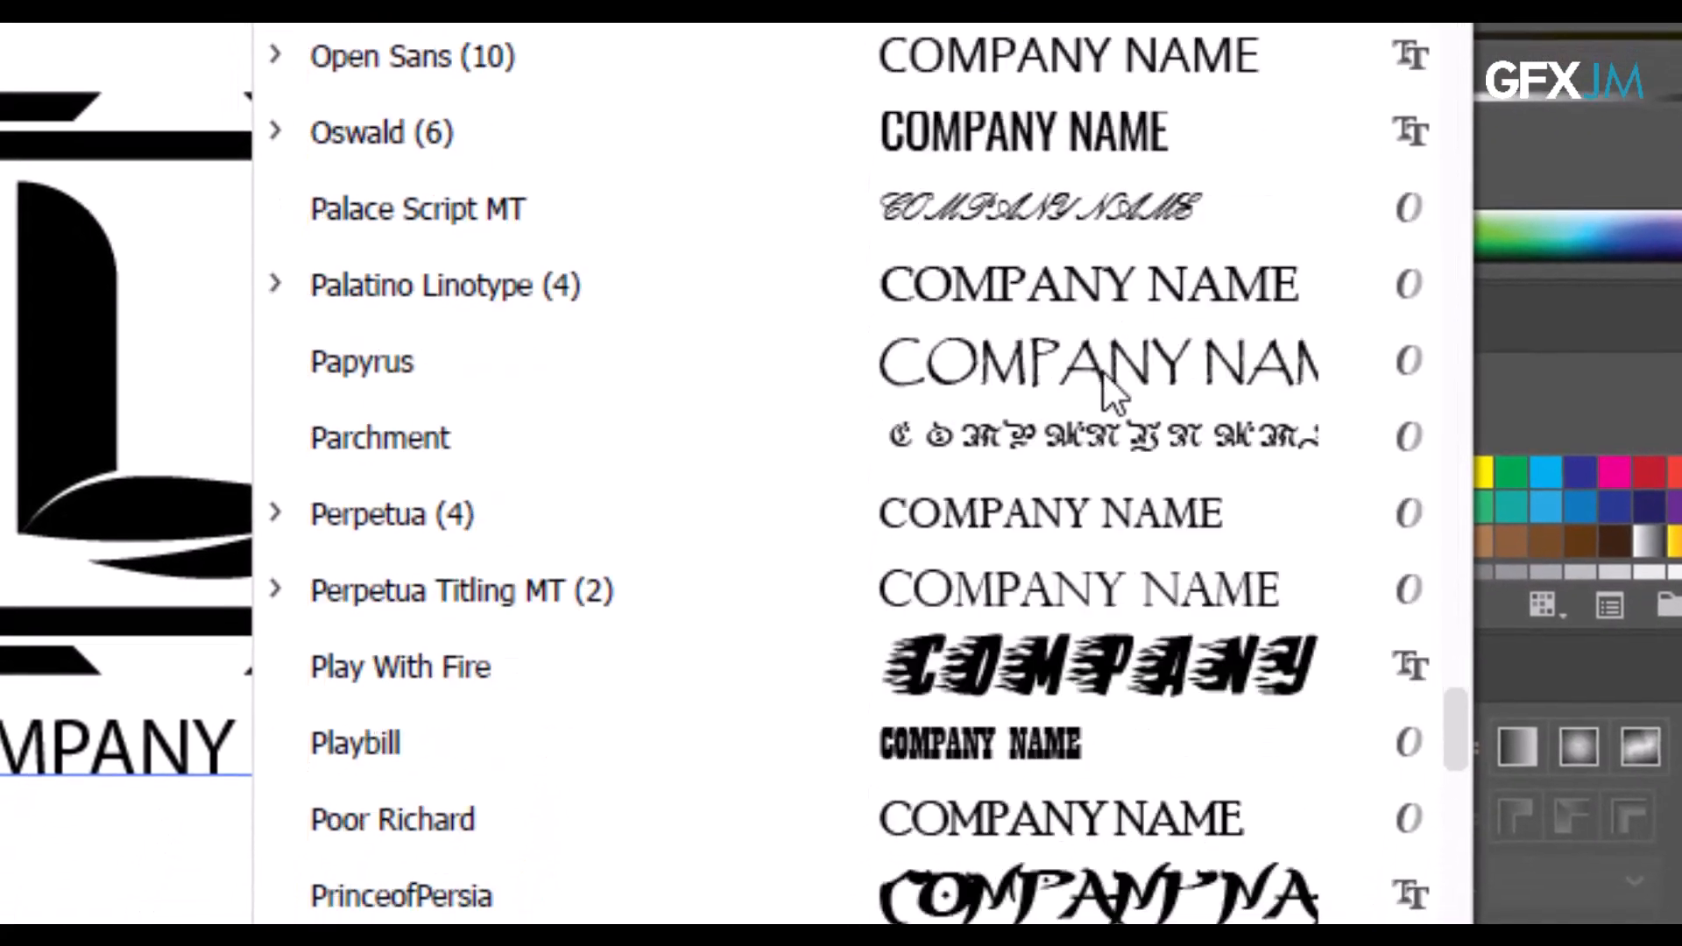